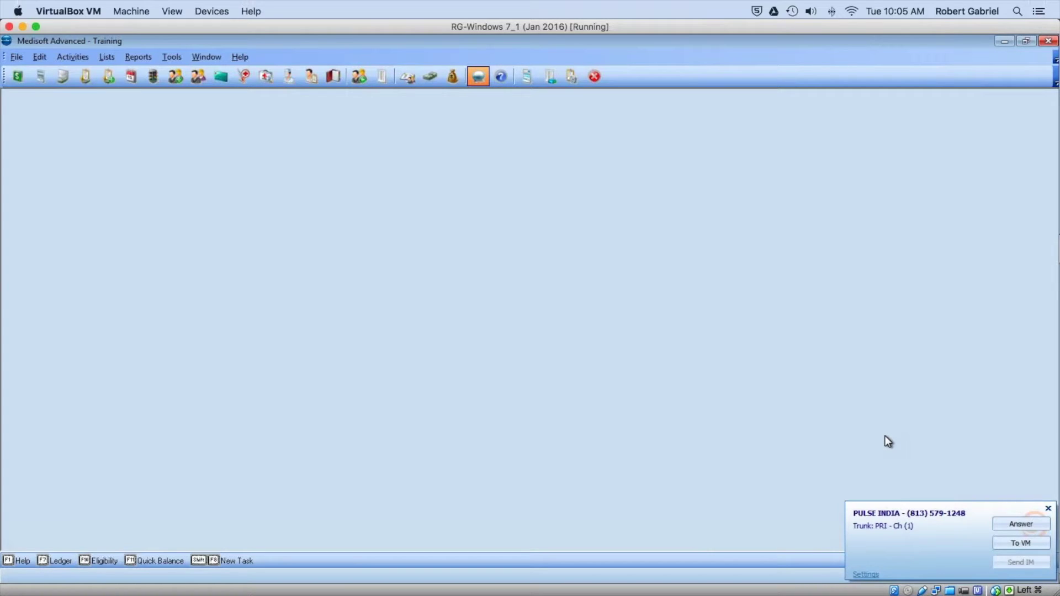
Step: Close the PULSE INDIA incoming-call popup in the bottom-right corner
{"action": "left_click", "coordinate": [1048, 509]}
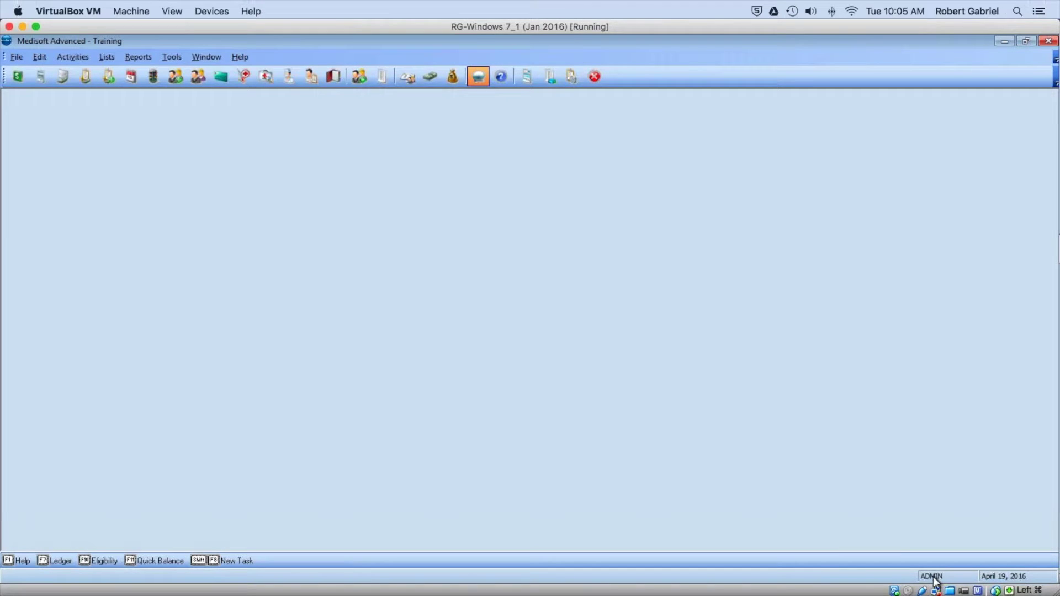
Step: Sign back in to the Training practice with the login name and password, then bring Safari forward
{"action": "double_click", "coordinate": [933, 577]}
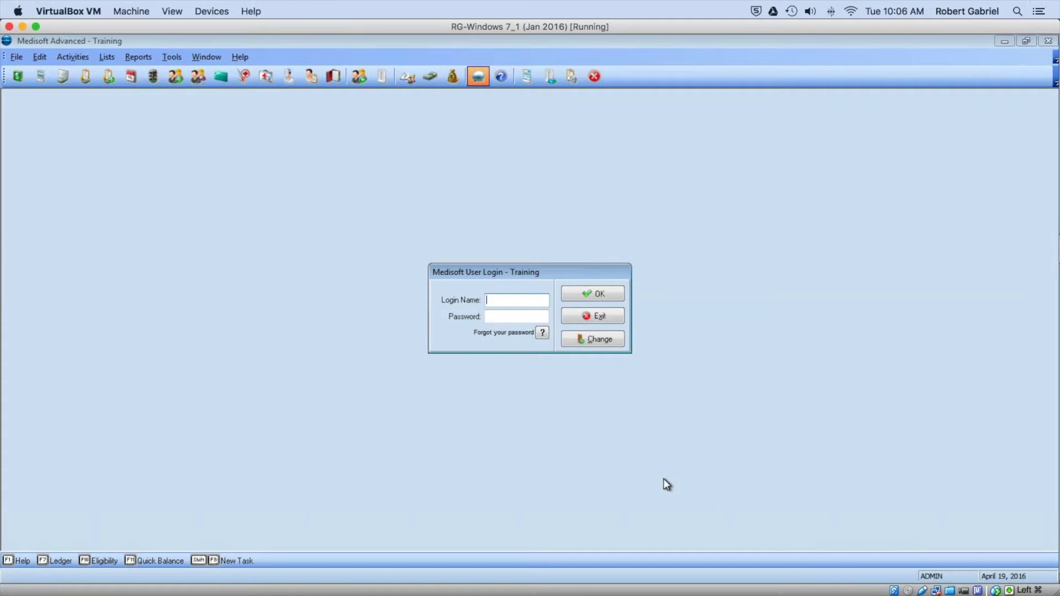
{"action": "type", "text": "DMIN"}
{"action": "key", "text": "Tab"}
{"action": "type", "text": "***"}
{"action": "key", "text": "Return"}
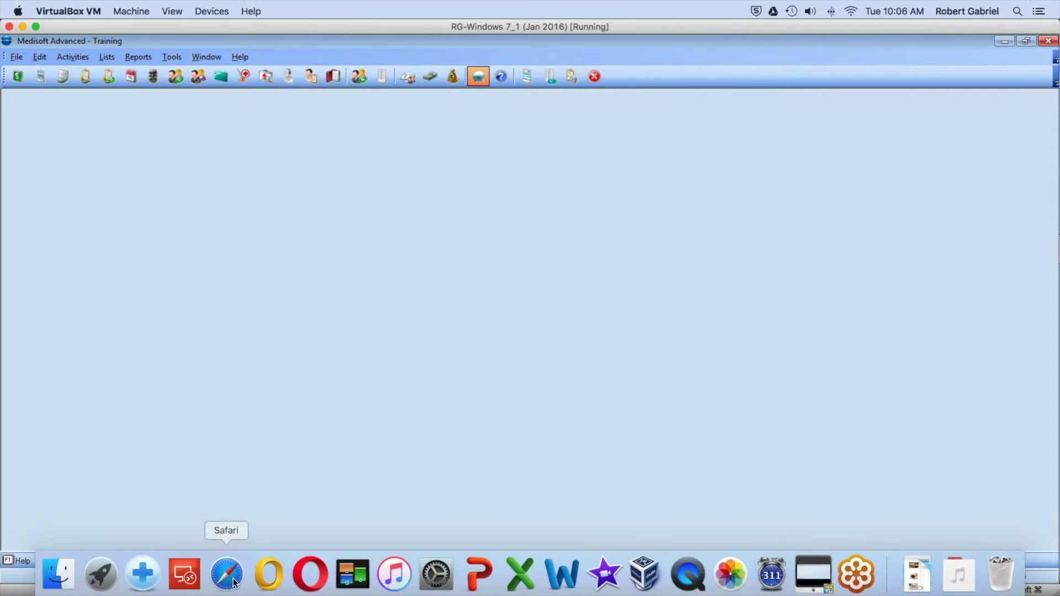
{"action": "left_click", "coordinate": [243, 563]}
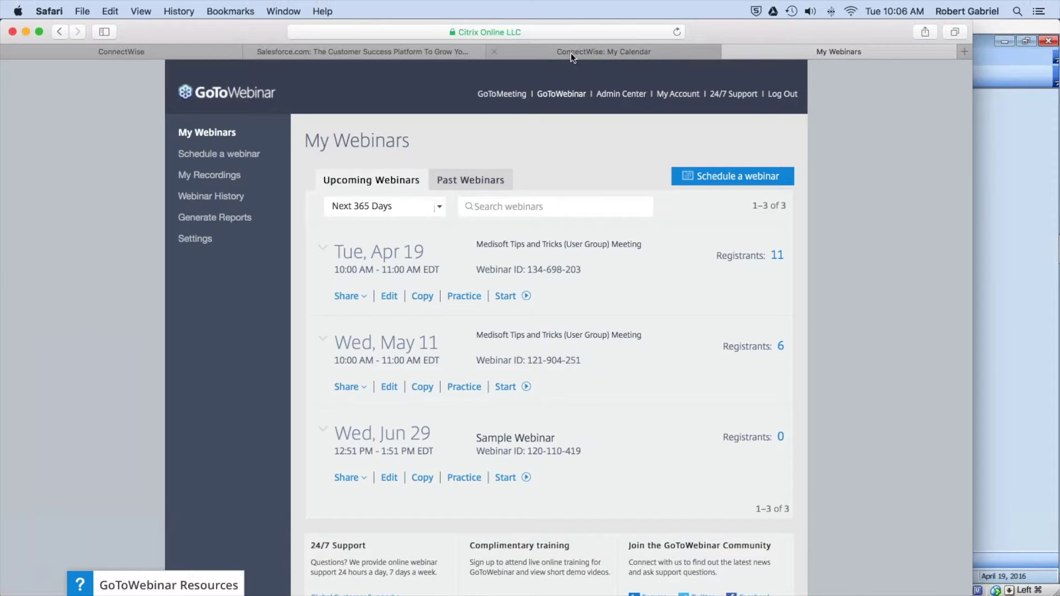
Step: Load microwize.com in the Salesforce browser tab
{"action": "left_click", "coordinate": [528, 51]}
{"action": "left_click", "coordinate": [395, 49]}
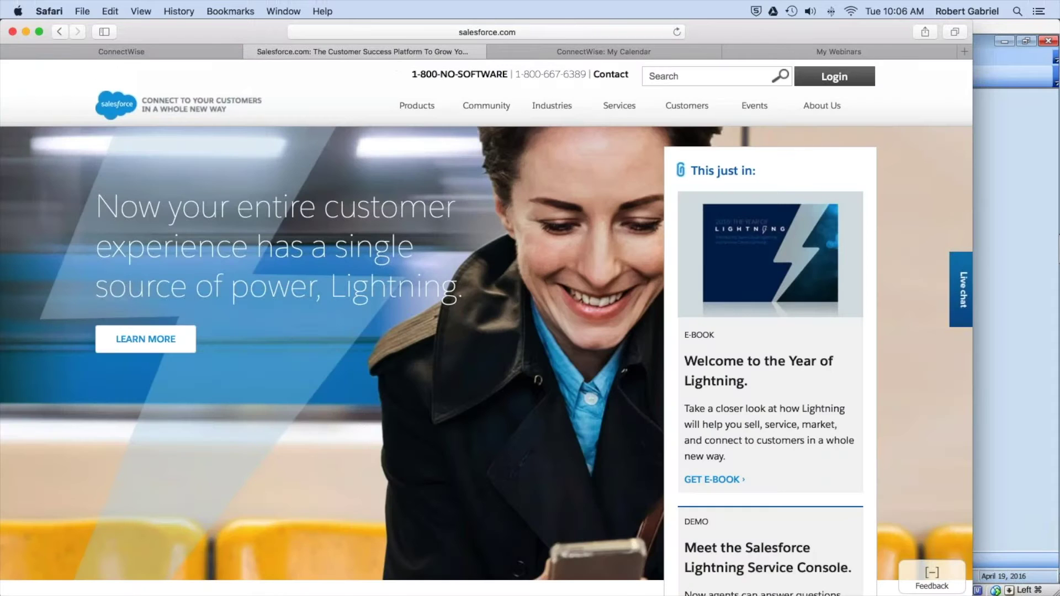
{"action": "left_click", "coordinate": [317, 31]}
{"action": "key", "text": "BackSpace"}
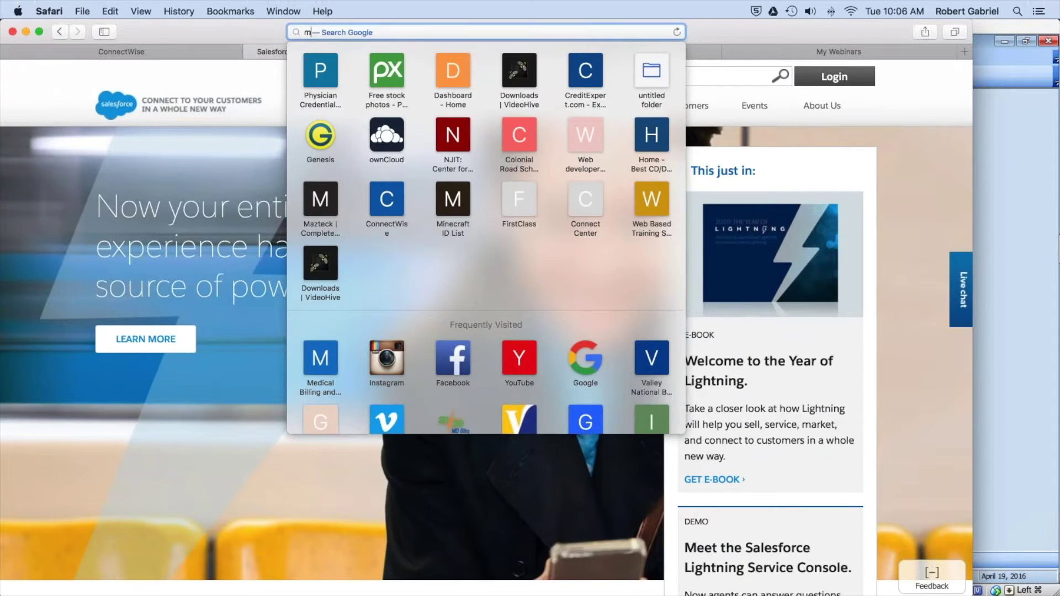
{"action": "type", "text": "microwize.com"}
{"action": "key", "text": "Return"}
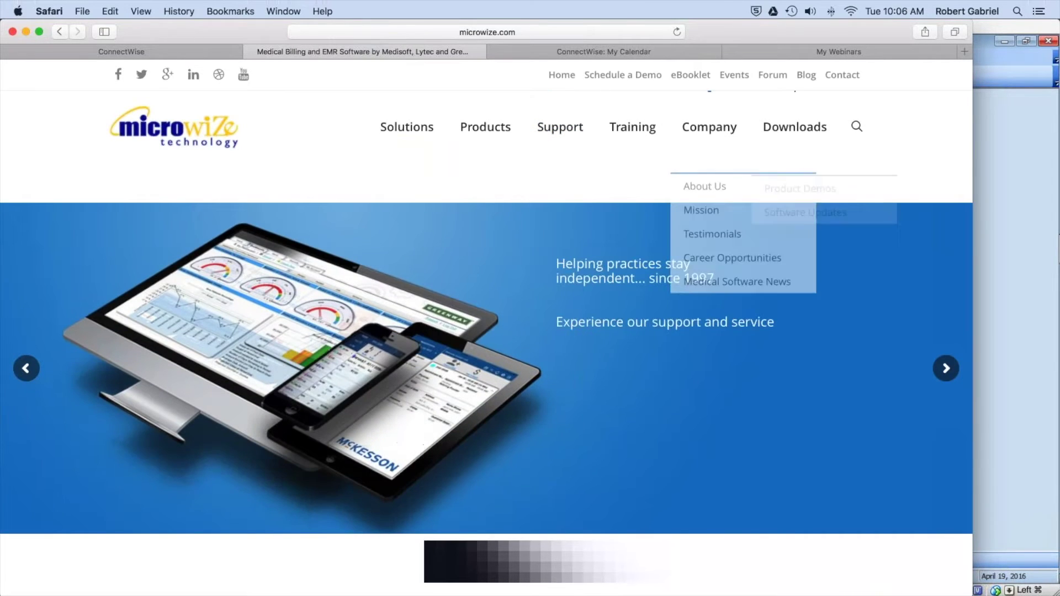
Step: From Events, open the April Medisoft Tips & Tricks event and its recorded-sessions library
{"action": "left_click", "coordinate": [740, 76]}
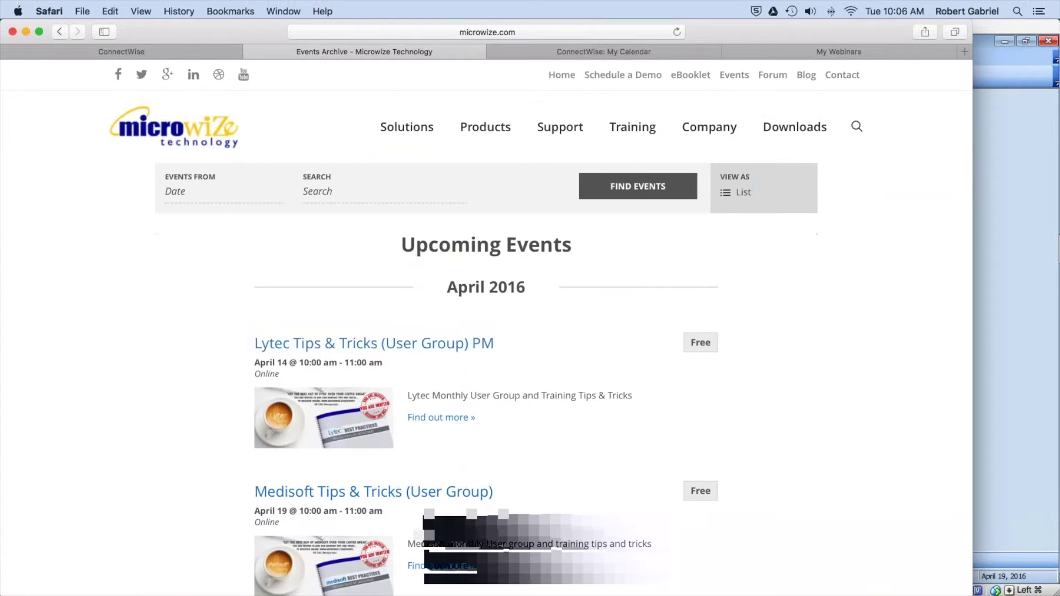
{"action": "left_click", "coordinate": [376, 345]}
{"action": "left_click", "coordinate": [59, 31]}
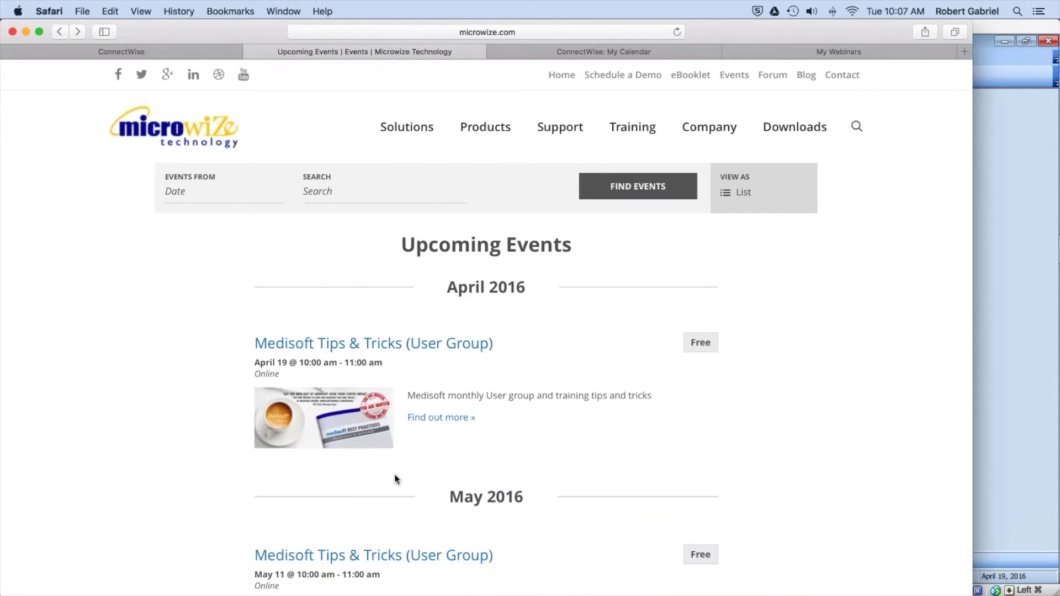
{"action": "scroll", "coordinate": [394, 475], "scroll_direction": "down", "scroll_amount": 5}
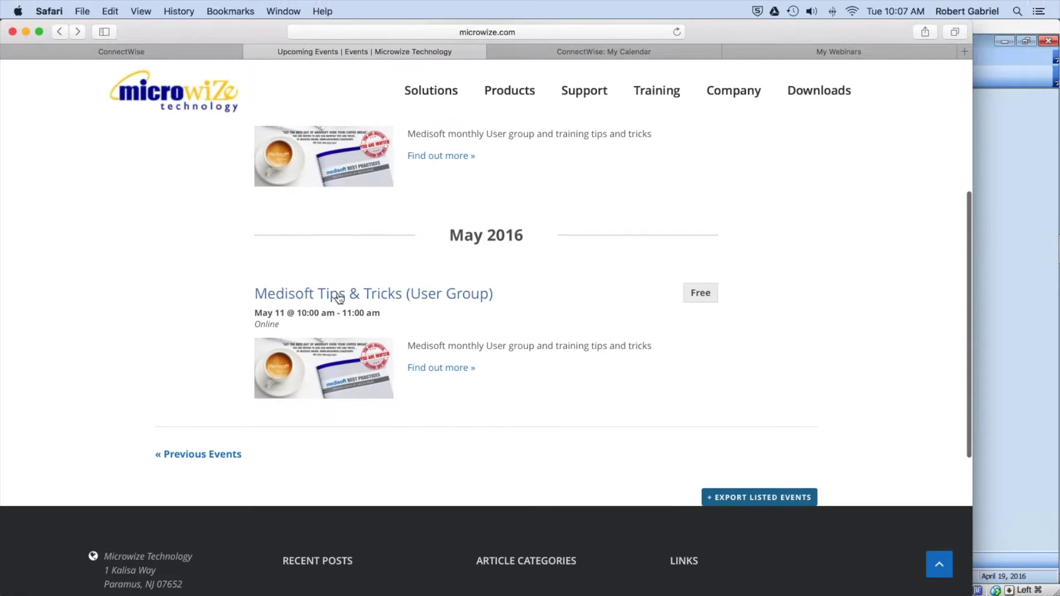
{"action": "scroll", "coordinate": [342, 287], "scroll_direction": "up", "scroll_amount": 4}
{"action": "left_click", "coordinate": [352, 182]}
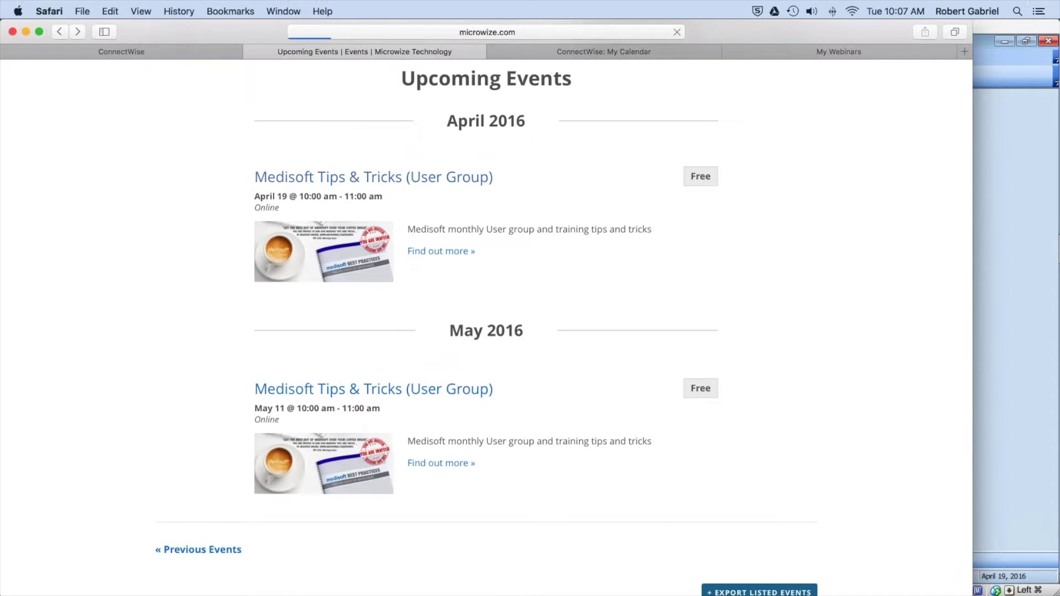
{"action": "scroll", "coordinate": [486, 332], "scroll_direction": "down", "scroll_amount": 5}
{"action": "scroll", "coordinate": [477, 448], "scroll_direction": "down", "scroll_amount": 10}
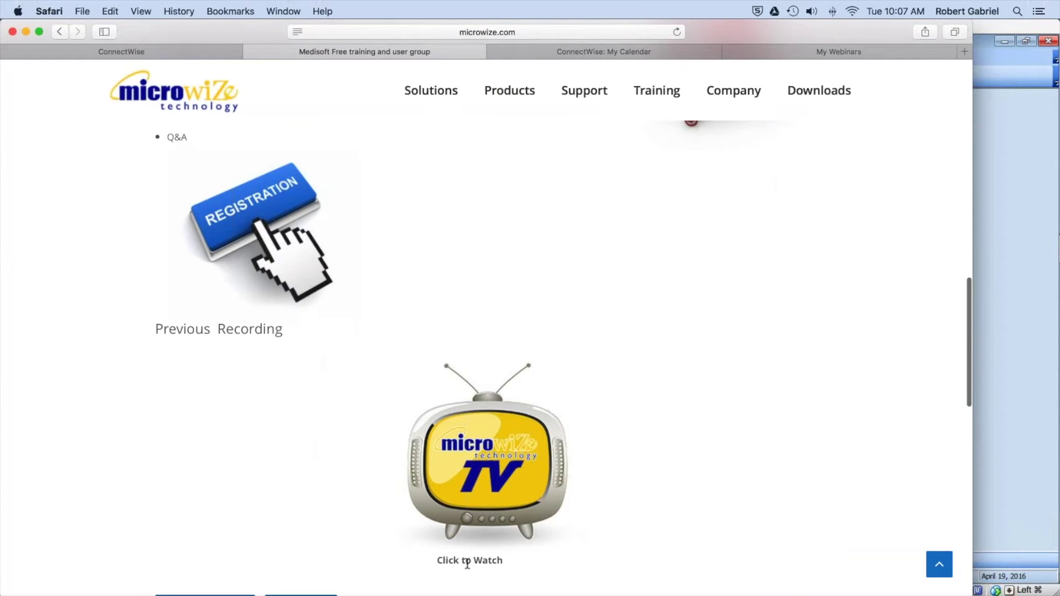
{"action": "left_click", "coordinate": [485, 491]}
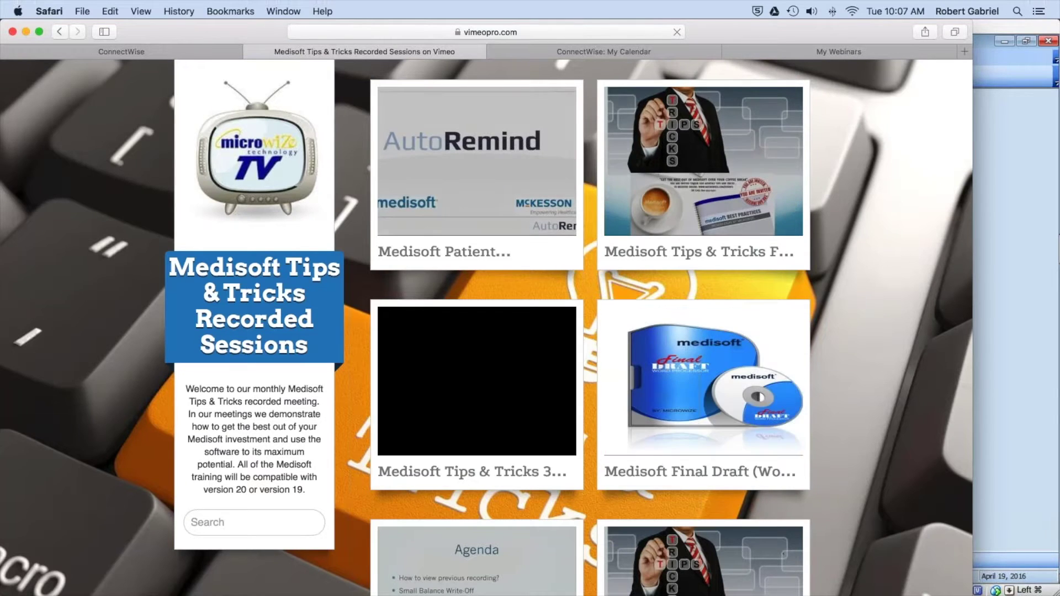
Step: Play the Feb. 2016 Tips & Tricks recording full screen and review its quality options
{"action": "scroll", "coordinate": [445, 339], "scroll_direction": "down", "scroll_amount": 5}
{"action": "scroll", "coordinate": [445, 339], "scroll_direction": "up", "scroll_amount": 5}
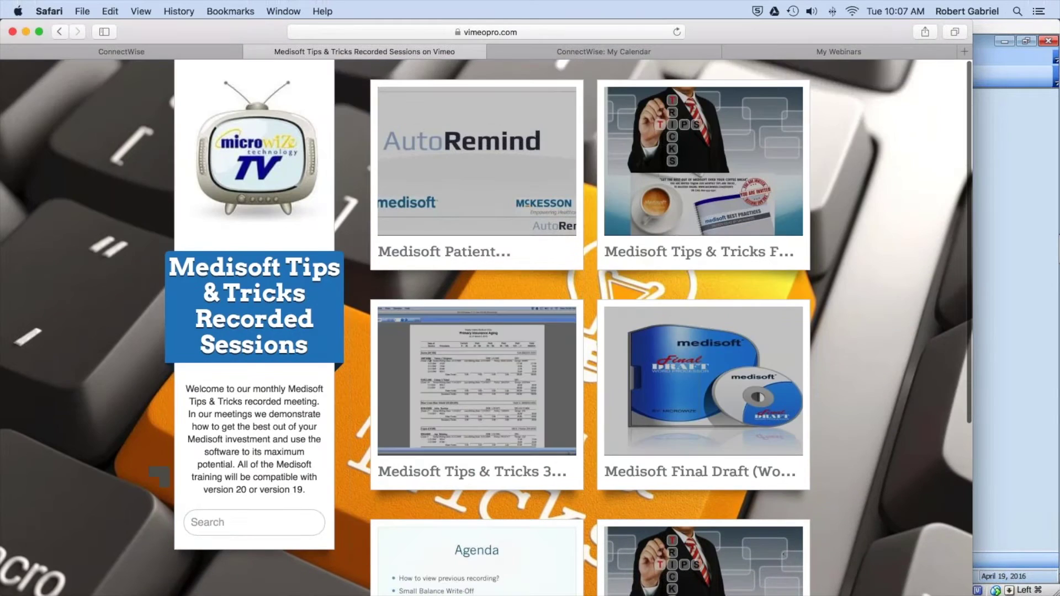
{"action": "left_click", "coordinate": [715, 188]}
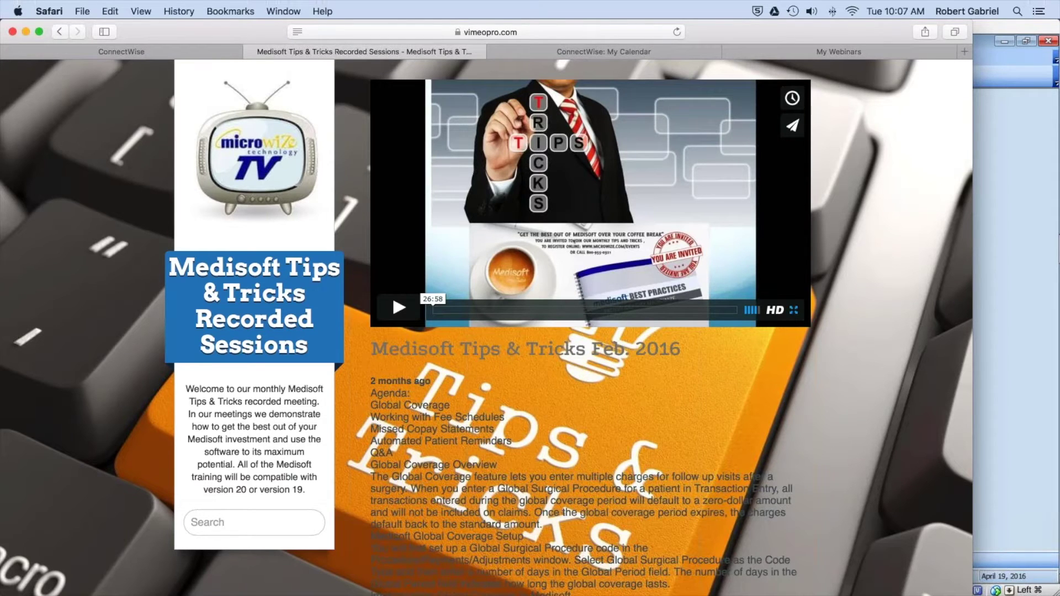
{"action": "left_click", "coordinate": [794, 309]}
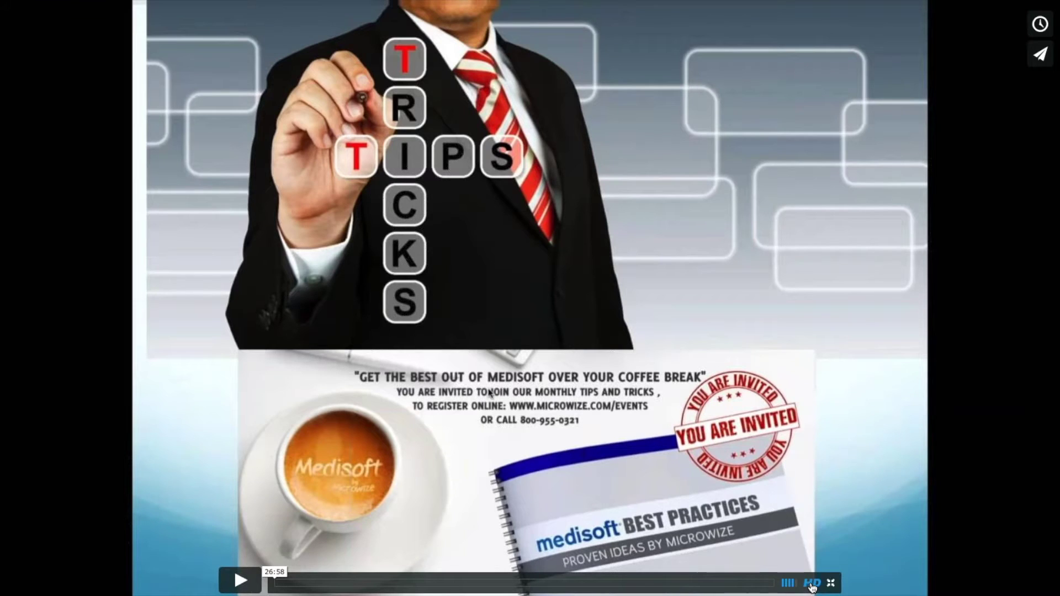
{"action": "left_click", "coordinate": [811, 586]}
{"action": "key", "text": "Escape"}
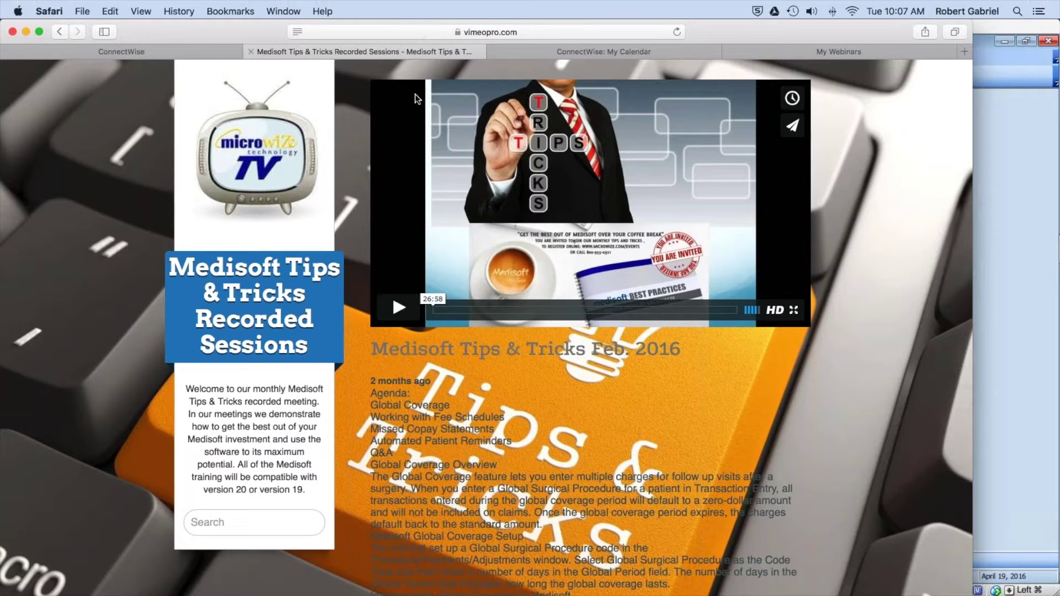
{"action": "left_click", "coordinate": [502, 30]}
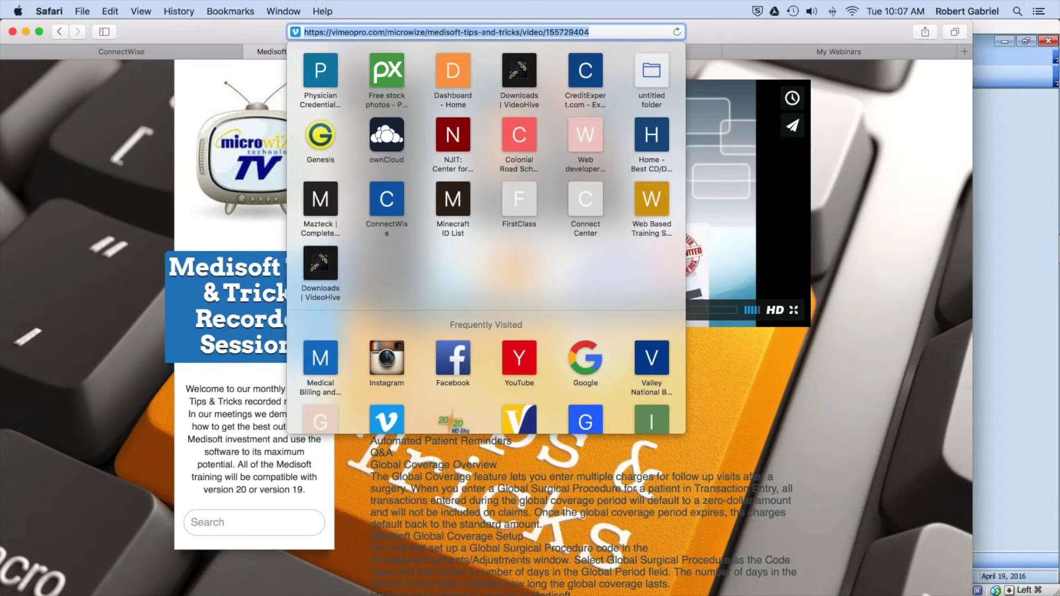
Step: Return to microwize.com and browse the Medisoft training page and its recorded sessions
{"action": "type", "text": "mi"}
{"action": "key", "text": "Return"}
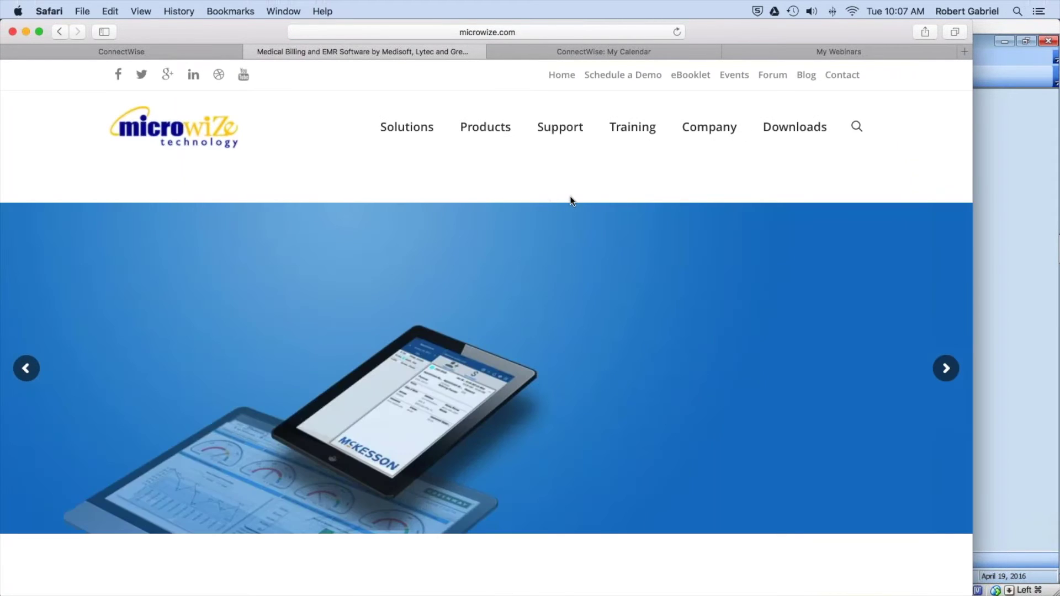
{"action": "mouse_move", "coordinate": [481, 134]}
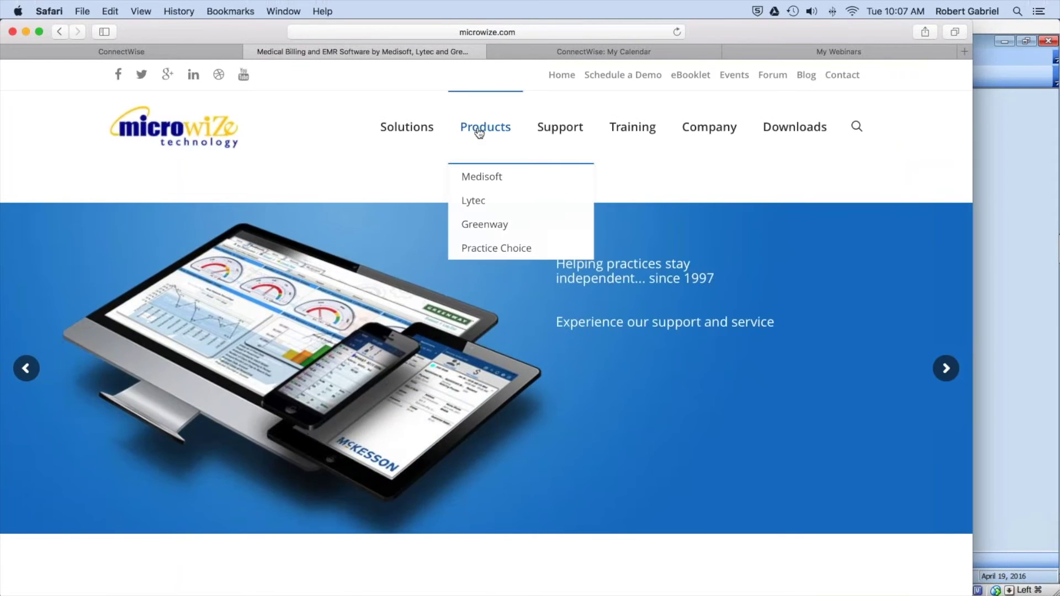
{"action": "left_click", "coordinate": [484, 178]}
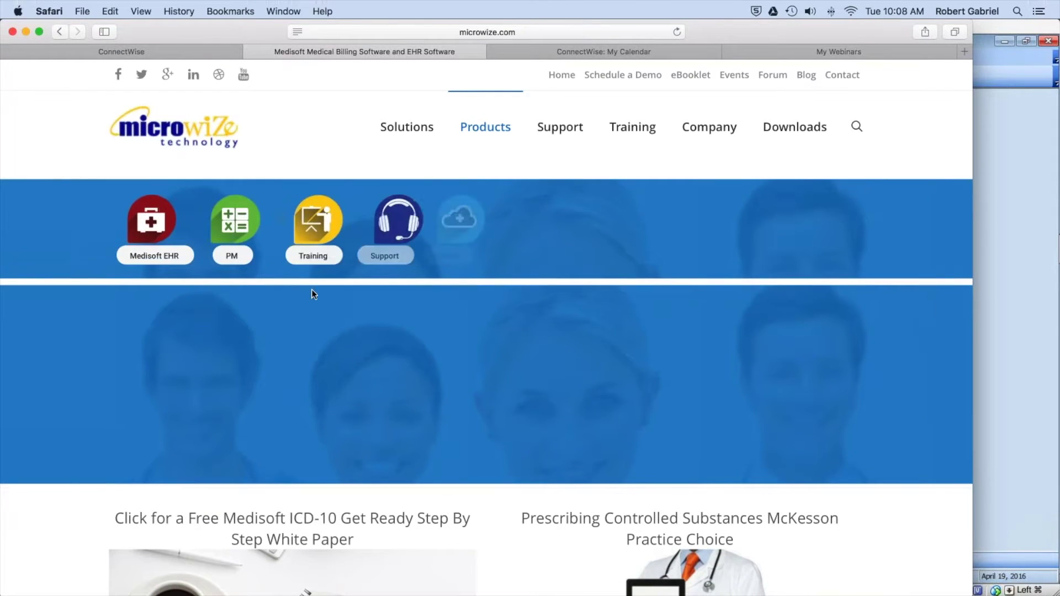
{"action": "left_click", "coordinate": [316, 257]}
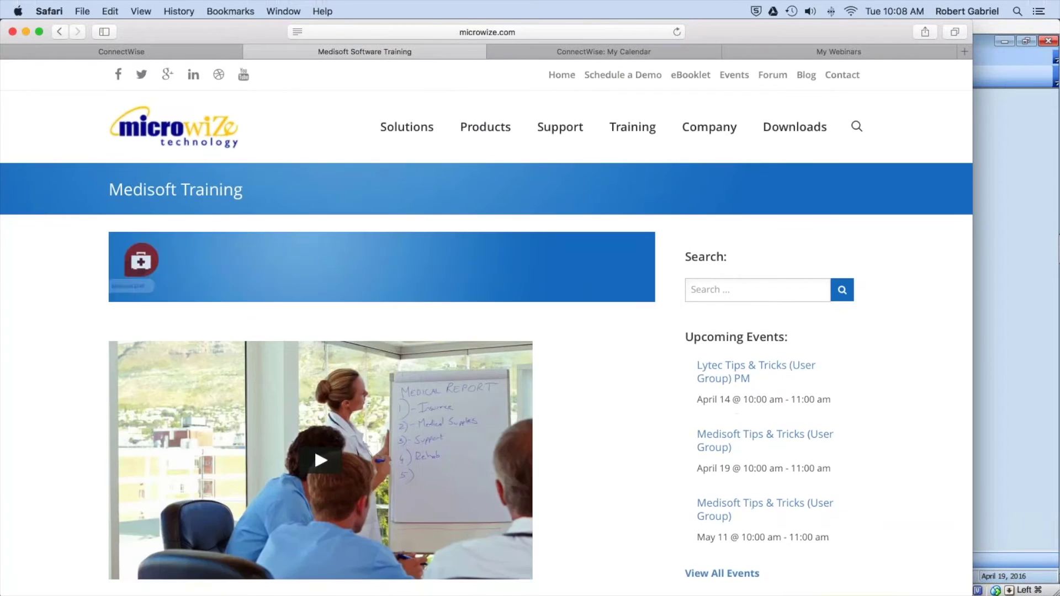
{"action": "scroll", "coordinate": [486, 331], "scroll_direction": "down", "scroll_amount": 15}
{"action": "scroll", "coordinate": [486, 353], "scroll_direction": "down", "scroll_amount": 10}
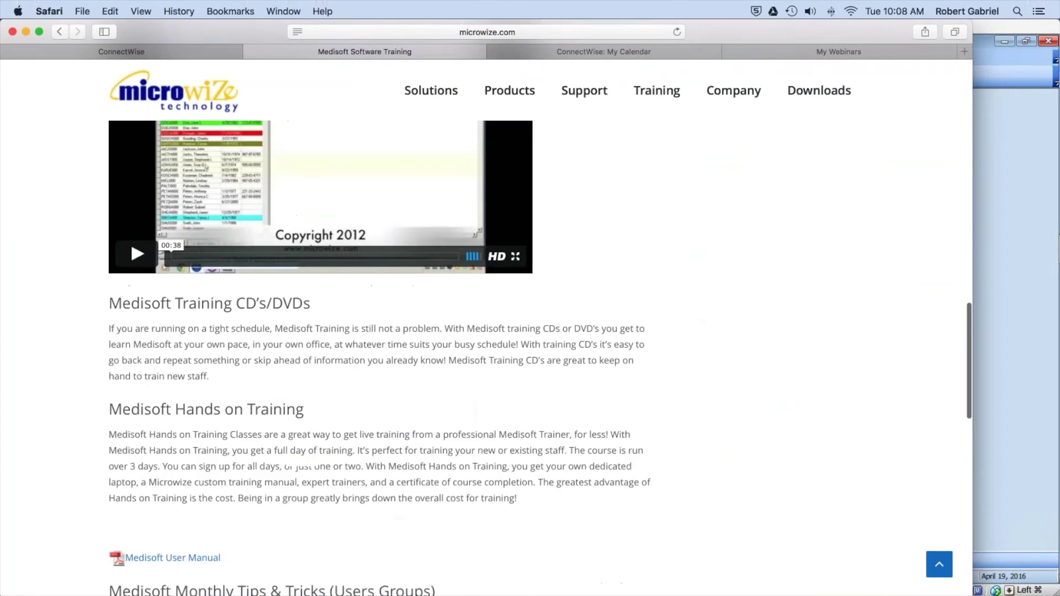
{"action": "scroll", "coordinate": [426, 291], "scroll_direction": "up", "scroll_amount": 5}
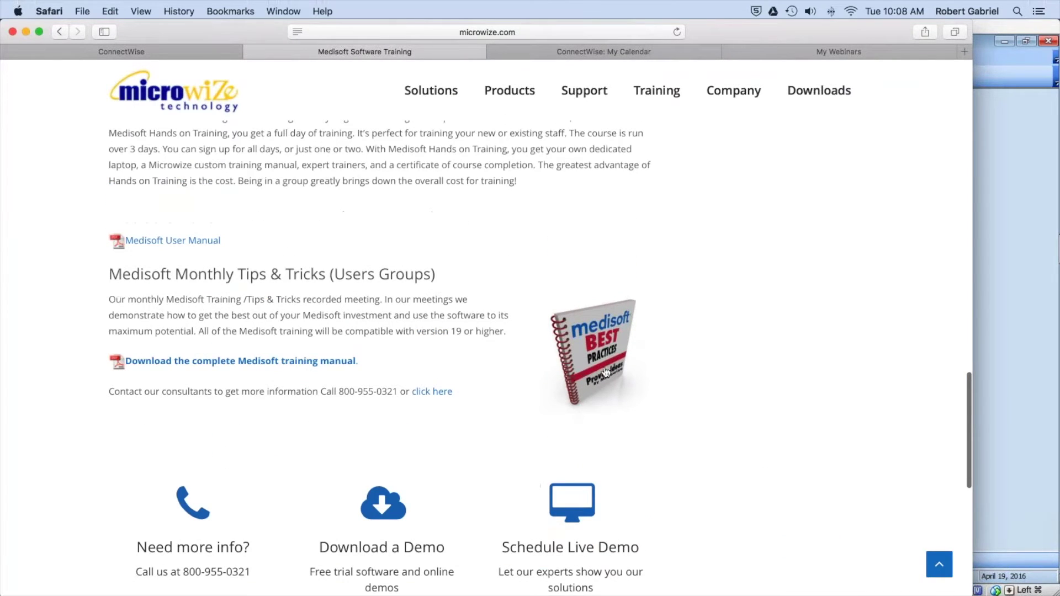
{"action": "left_click", "coordinate": [602, 372]}
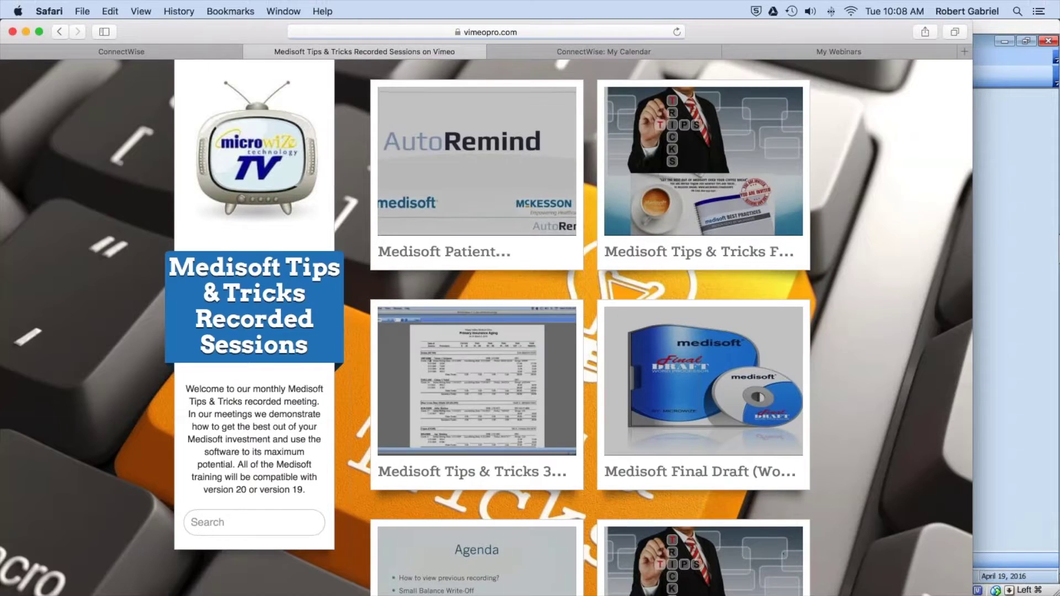
{"action": "left_click", "coordinate": [57, 31]}
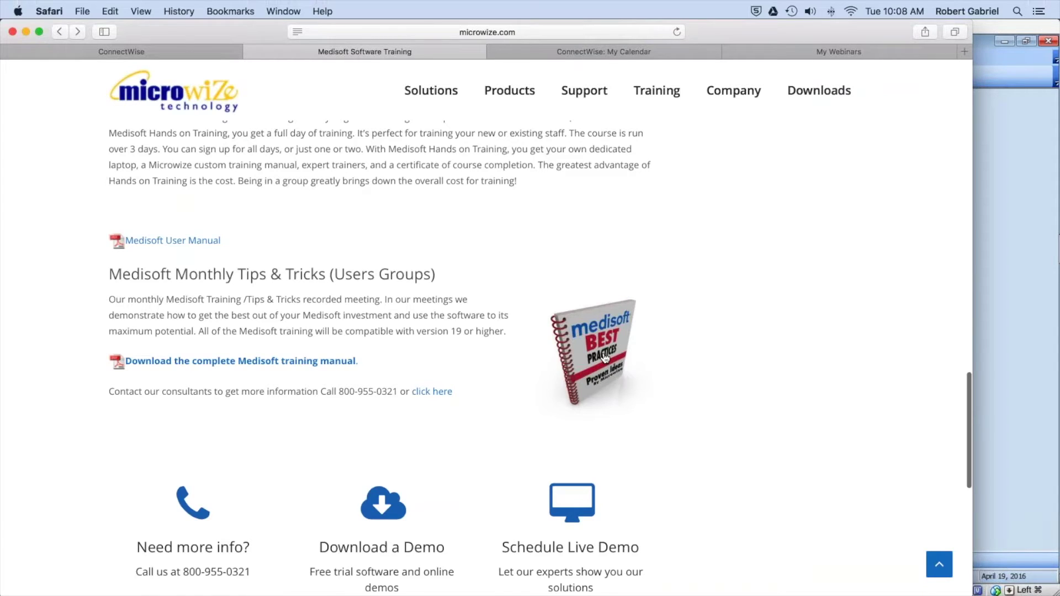
Step: Scroll the training page back to the top and switch to the Medisoft VirtualBox VM
{"action": "scroll", "coordinate": [773, 321], "scroll_direction": "up", "scroll_amount": 5}
{"action": "scroll", "coordinate": [894, 295], "scroll_direction": "up", "scroll_amount": 10}
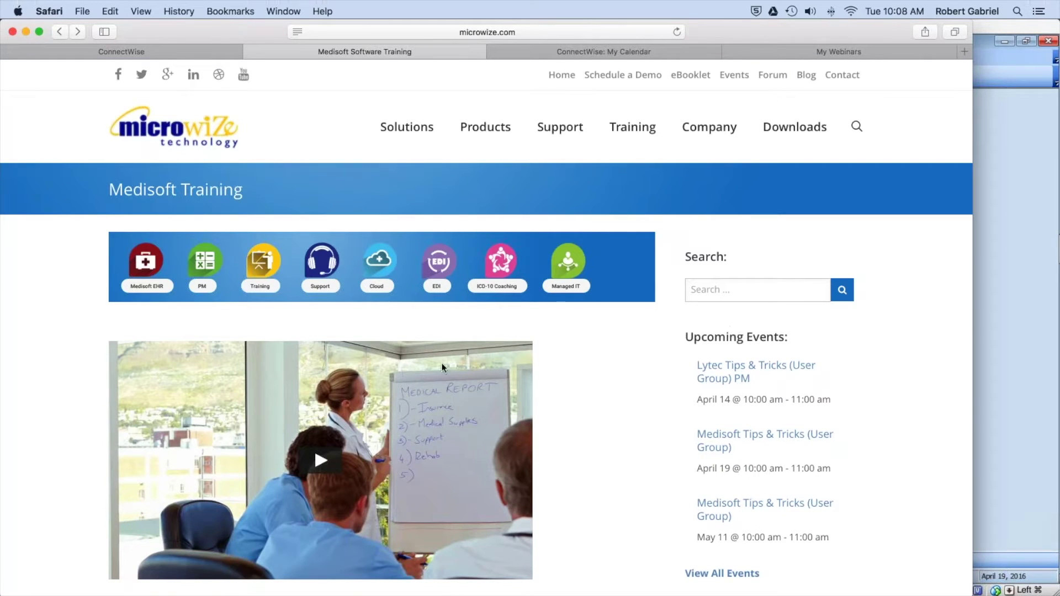
{"action": "scroll", "coordinate": [442, 367], "scroll_direction": "down", "scroll_amount": 10}
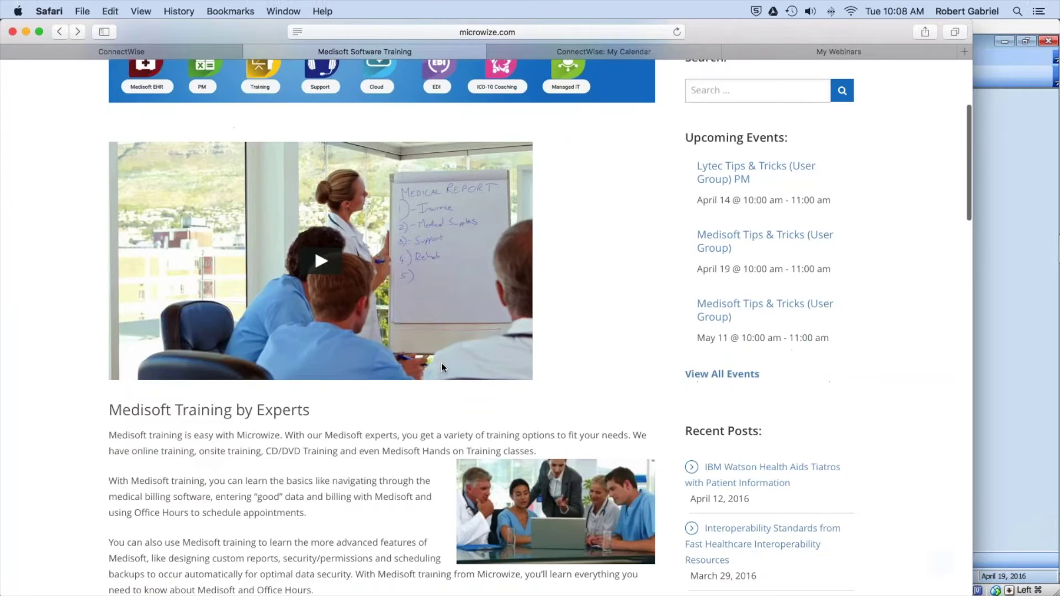
{"action": "scroll", "coordinate": [442, 367], "scroll_direction": "down", "scroll_amount": 3}
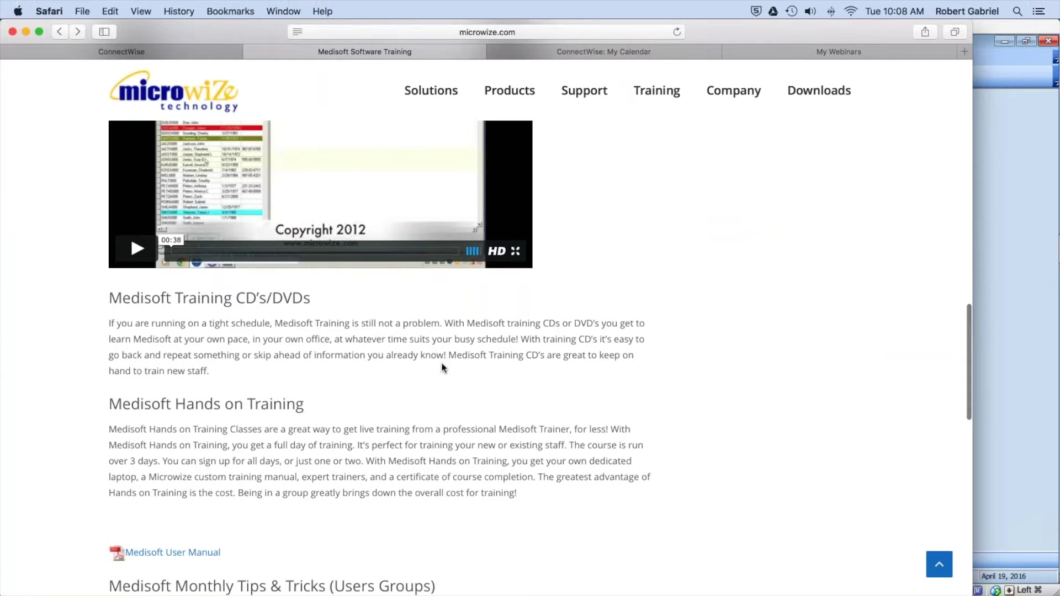
{"action": "scroll", "coordinate": [442, 366], "scroll_direction": "up", "scroll_amount": 15}
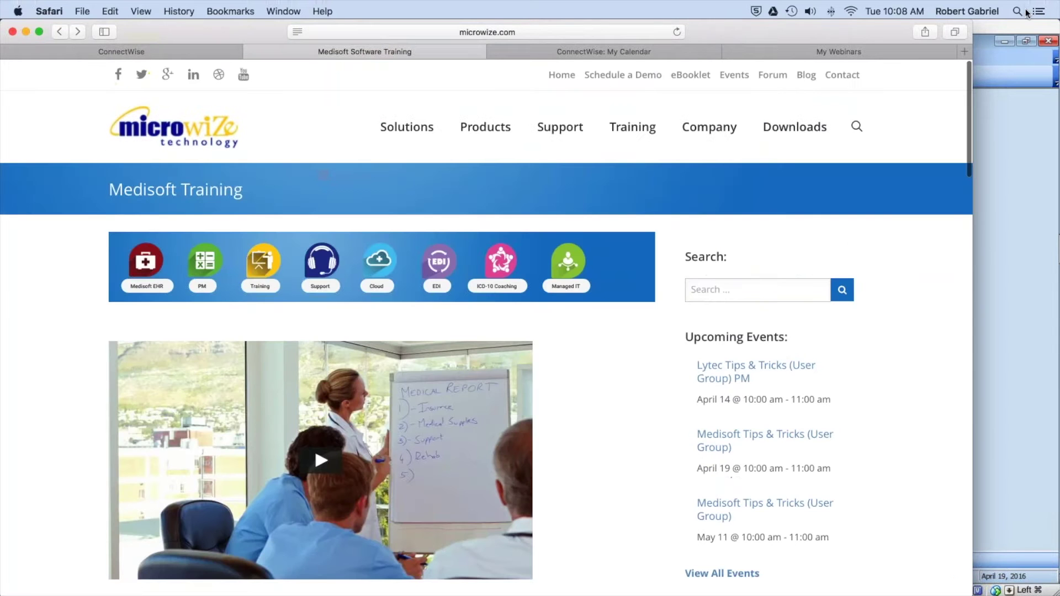
{"action": "mouse_move", "coordinate": [687, 574]}
{"action": "left_click", "coordinate": [814, 574]}
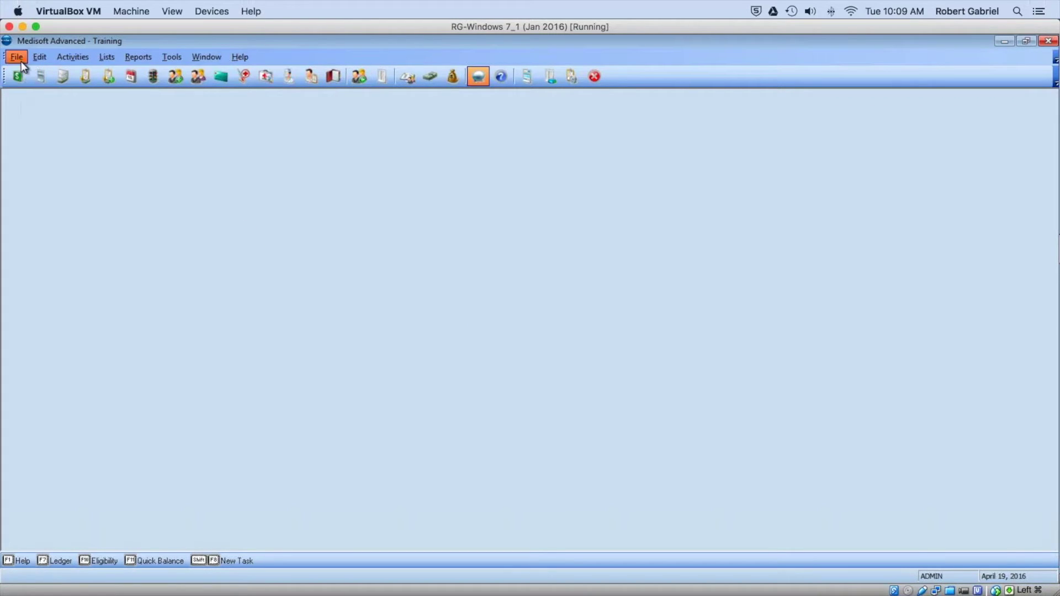
Step: Open Transaction Entry and drop down the patient Chart list
{"action": "left_click", "coordinate": [18, 77]}
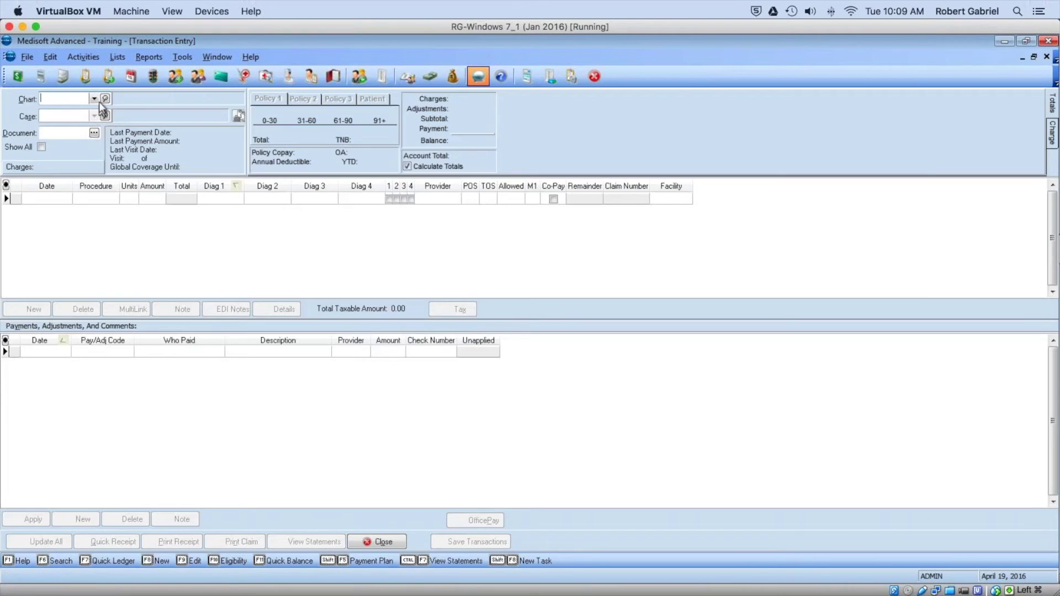
{"action": "left_click", "coordinate": [94, 99]}
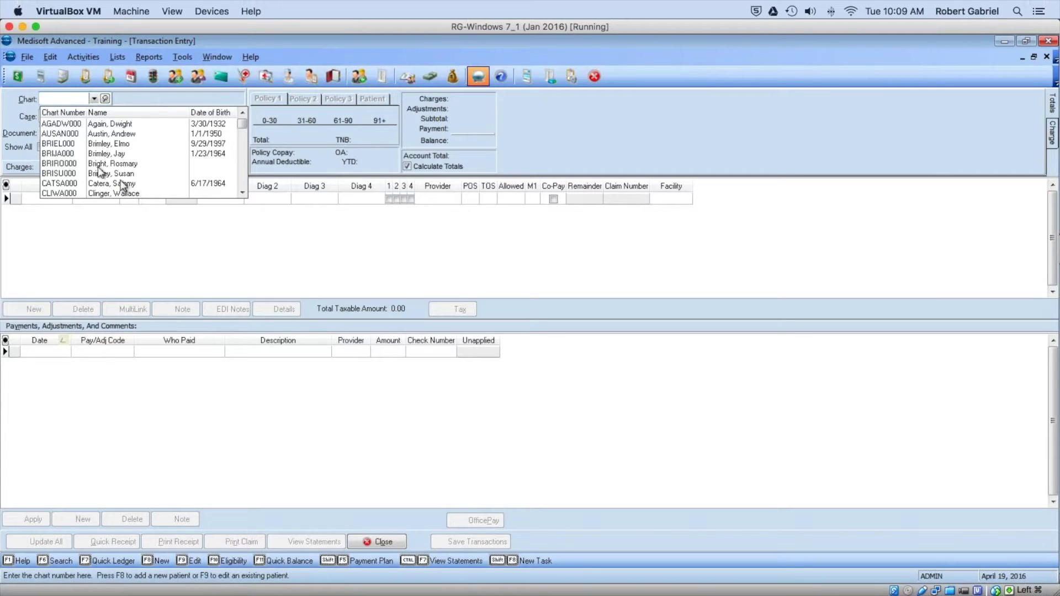
Step: Load the patient's chart with case 27, dismiss the allergies/notes alert, and start a new case
{"action": "left_click", "coordinate": [110, 144]}
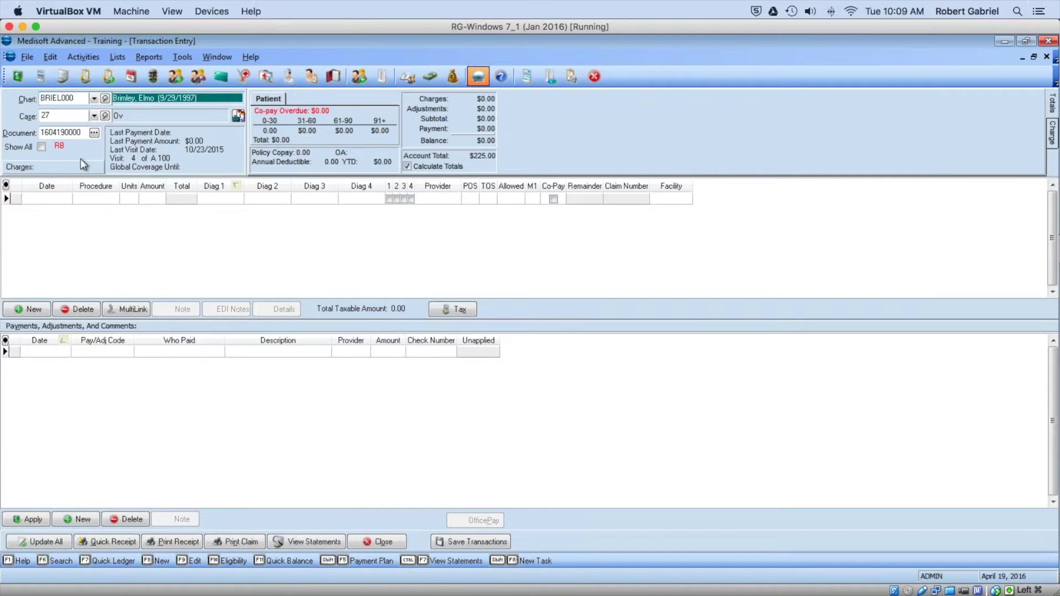
{"action": "left_click", "coordinate": [65, 117]}
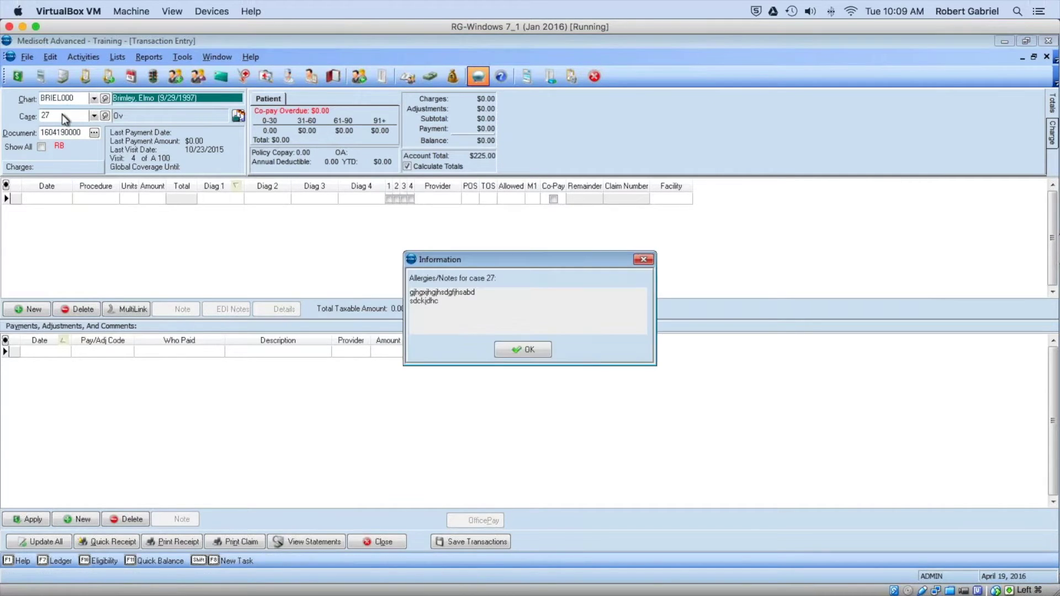
{"action": "left_click", "coordinate": [528, 353]}
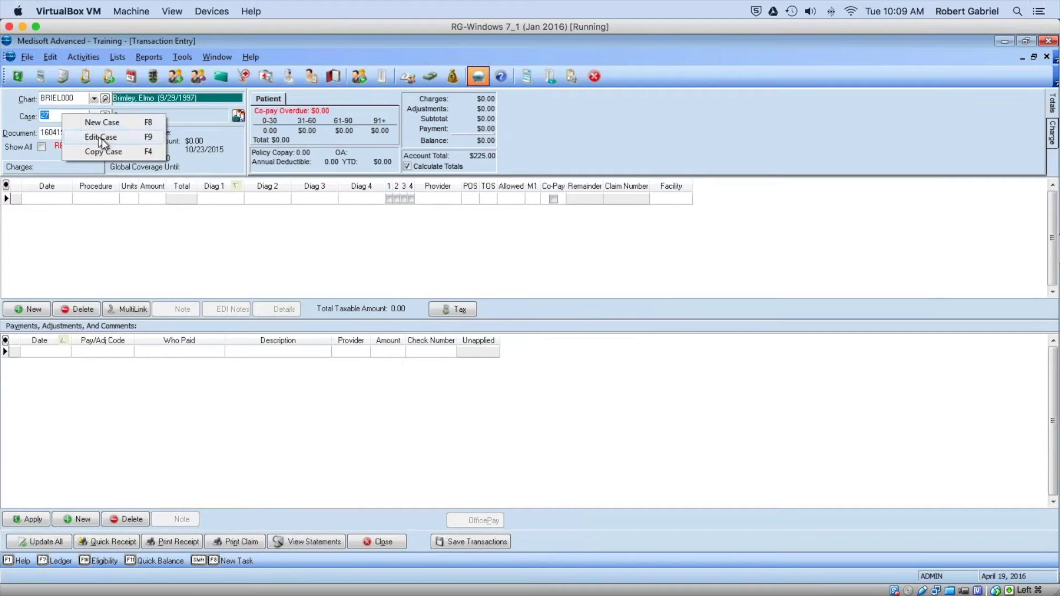
{"action": "left_click", "coordinate": [100, 122]}
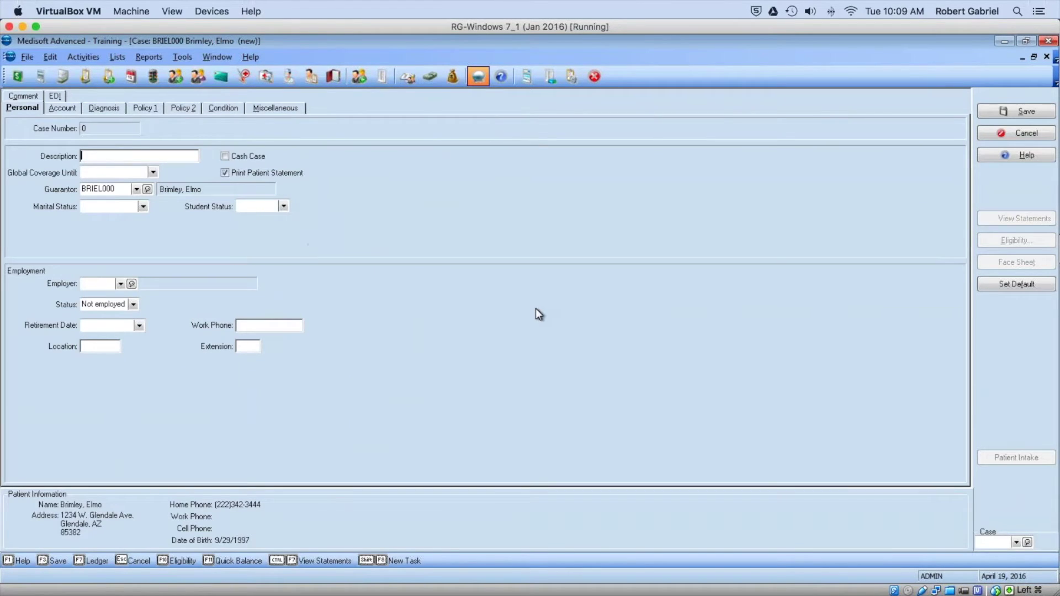
Step: Describe the case as 'Oxford 4-16' and begin a new Insurance 1 carrier on Policy 1
{"action": "type", "text": "Oxford 4-16"}
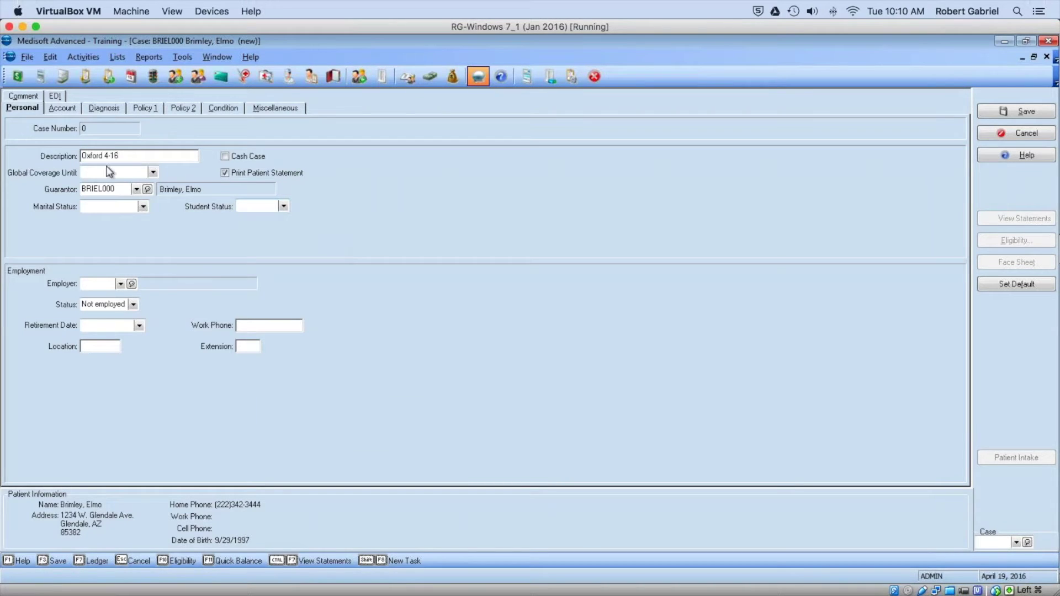
{"action": "left_click", "coordinate": [152, 106]}
{"action": "left_click", "coordinate": [162, 127]}
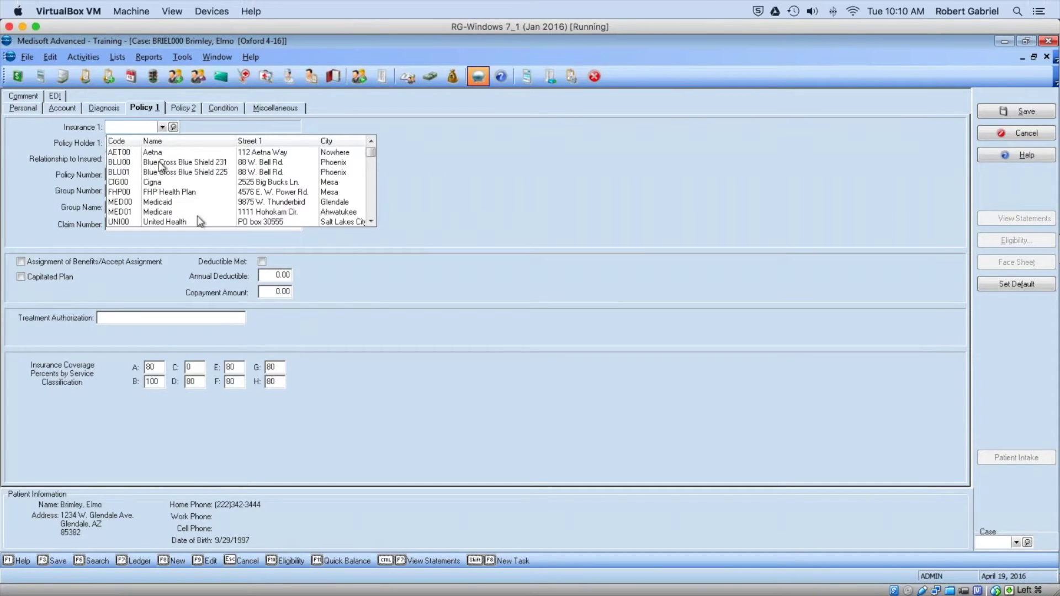
{"action": "type", "text": "OX"}
{"action": "key", "text": "BackSpace"}
{"action": "key", "text": "BackSpace"}
{"action": "right_click", "coordinate": [122, 127]}
{"action": "left_click", "coordinate": [173, 133]}
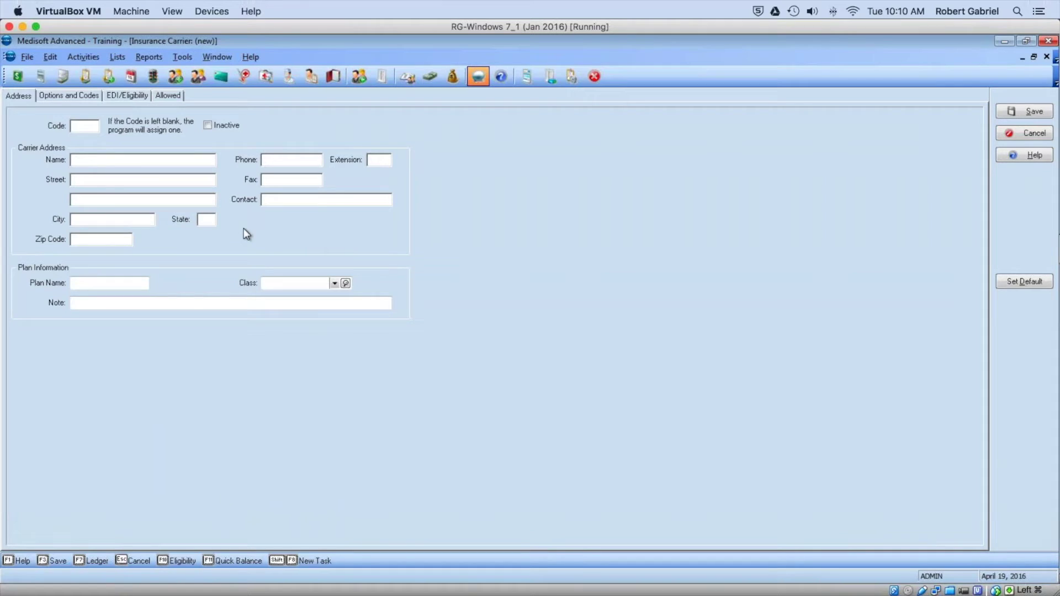
Step: Name the new insurance carrier 'Oxford' and move to its Options and Codes
{"action": "left_click", "coordinate": [83, 159]}
{"action": "type", "text": "Oxford"}
{"action": "left_click", "coordinate": [81, 183]}
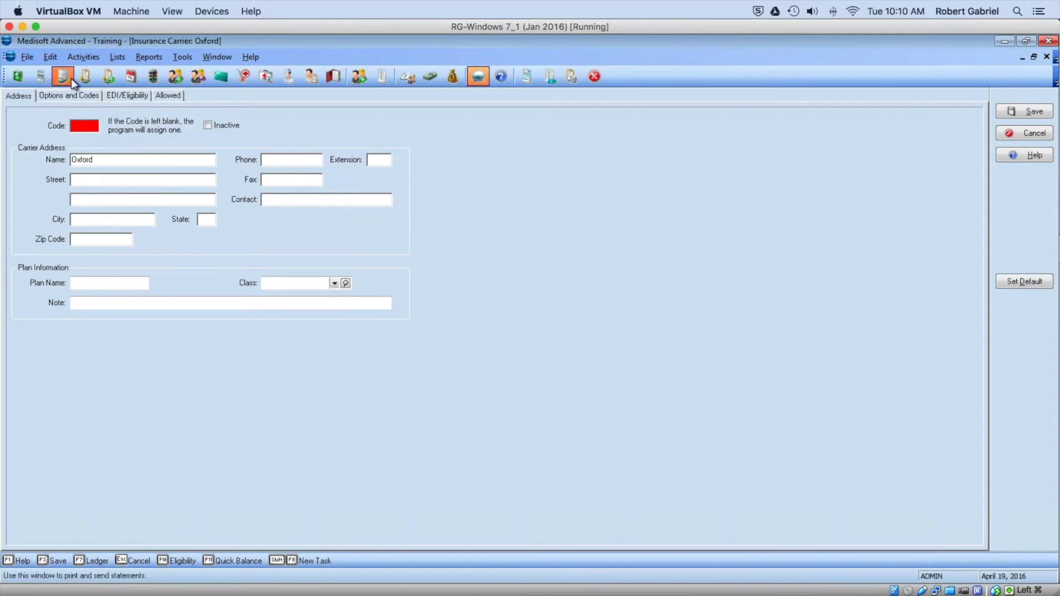
{"action": "left_click", "coordinate": [58, 95]}
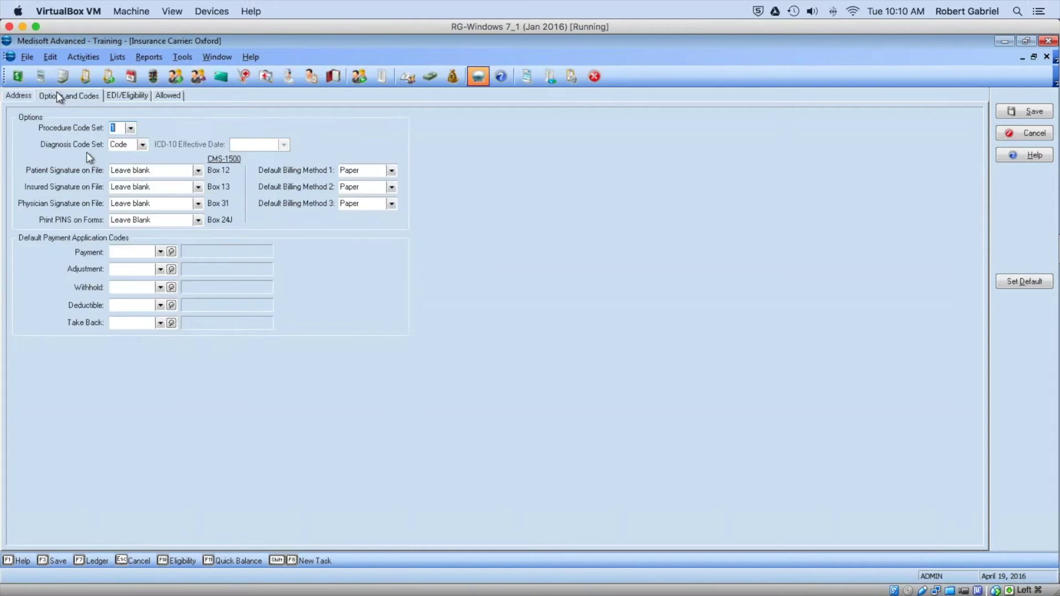
Step: Set Oxford's diagnosis code set to ICD-10, payment code INSPAY and adjustment code INSADJ
{"action": "left_click", "coordinate": [142, 144]}
{"action": "left_click", "coordinate": [128, 175]}
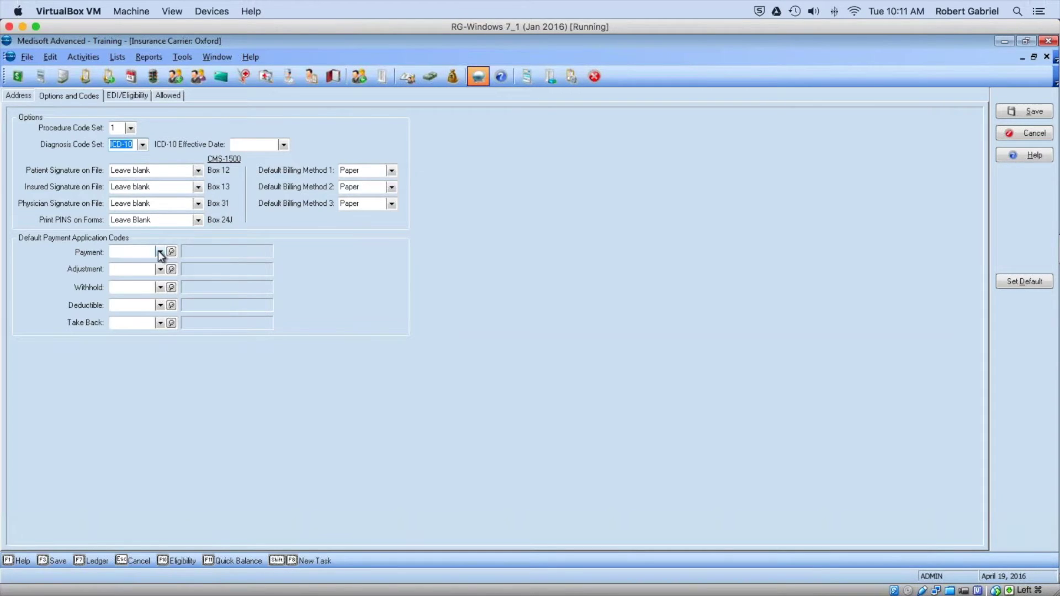
{"action": "left_click", "coordinate": [158, 251]}
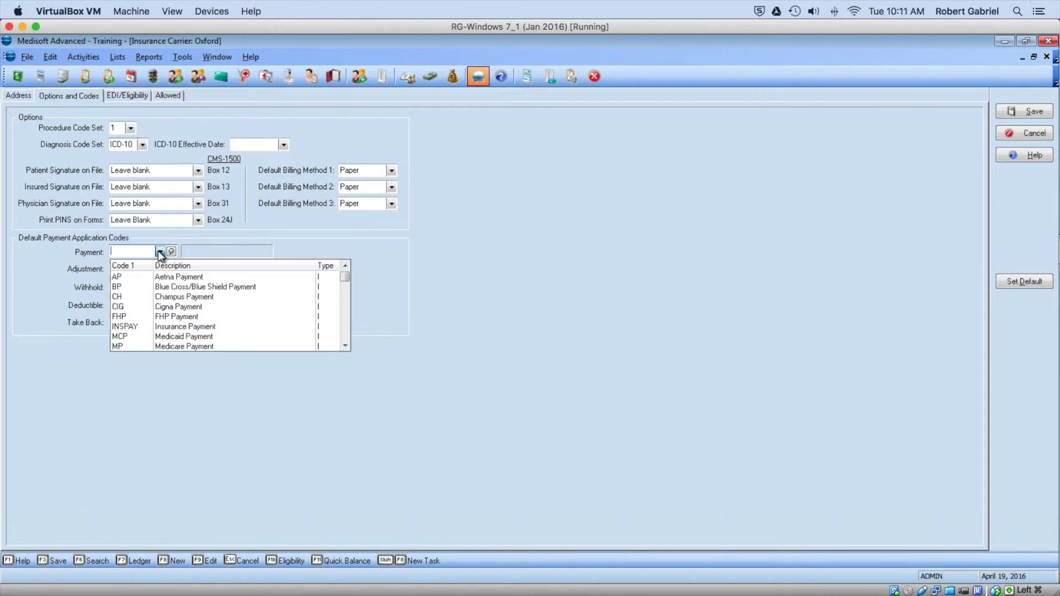
{"action": "left_click", "coordinate": [203, 327]}
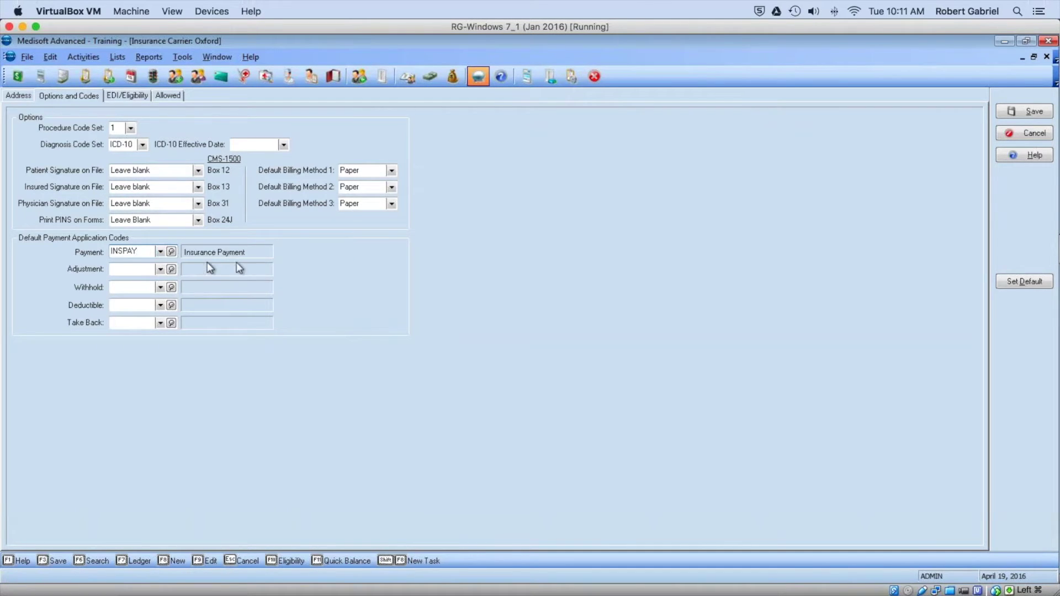
{"action": "left_click", "coordinate": [143, 270]}
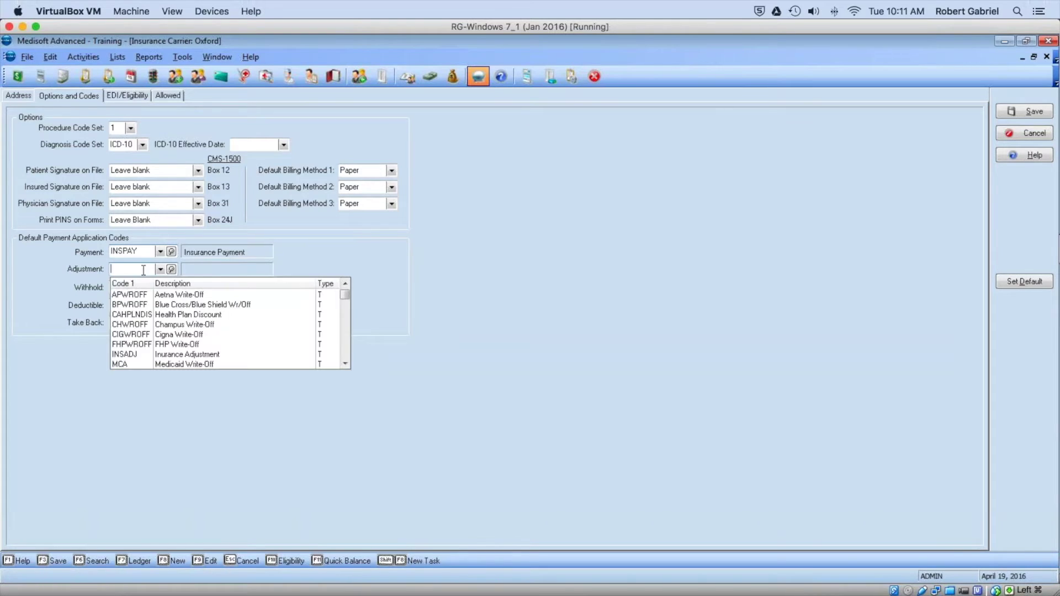
{"action": "left_click", "coordinate": [207, 356]}
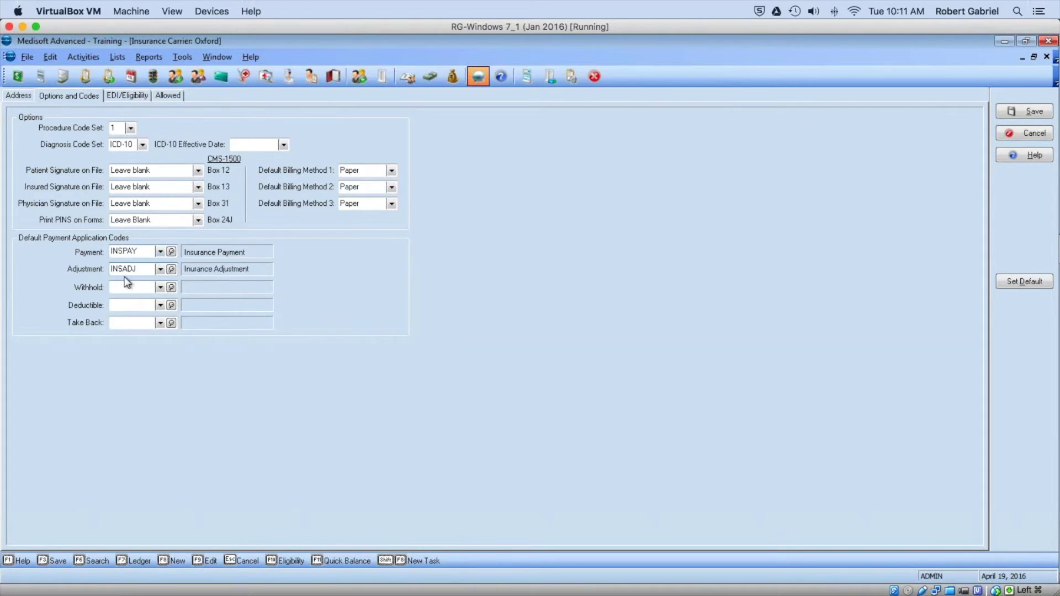
Step: Start adding a new code from Oxford's Withhold field
{"action": "key", "text": "Tab"}
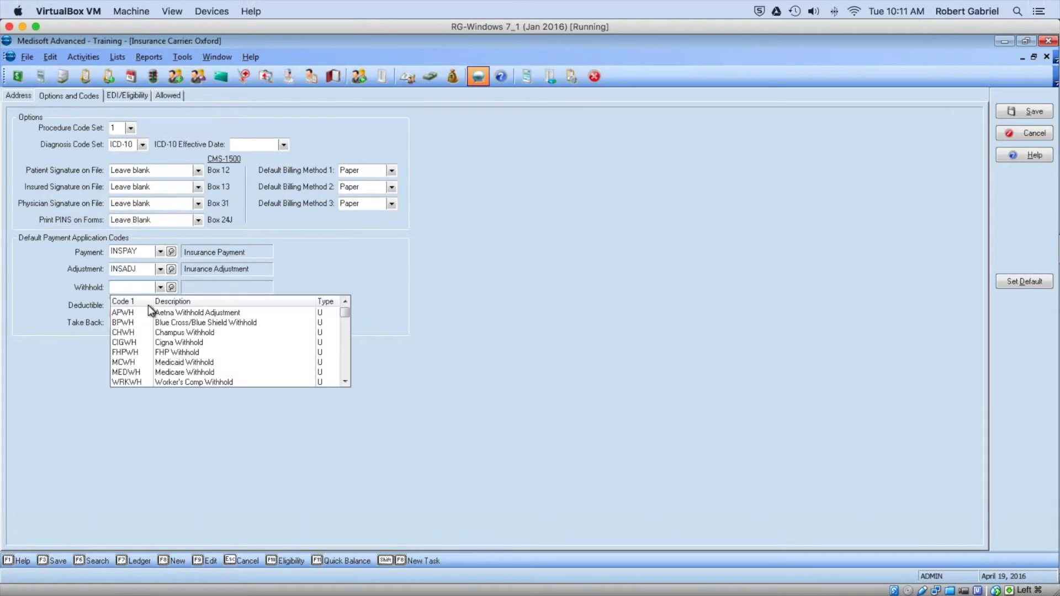
{"action": "type", "text": "WRKWH"}
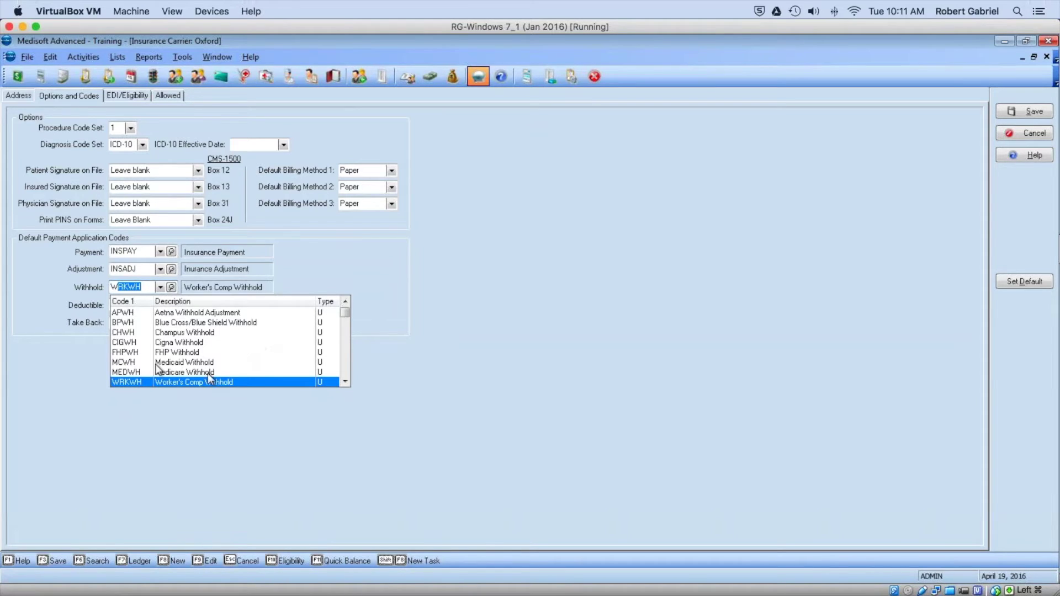
{"action": "left_click", "coordinate": [346, 382]}
{"action": "right_click", "coordinate": [129, 288]}
Step: Create code WITHOLD with description 'Ins Withhold' for Oxford's withhold
{"action": "left_click", "coordinate": [140, 294]}
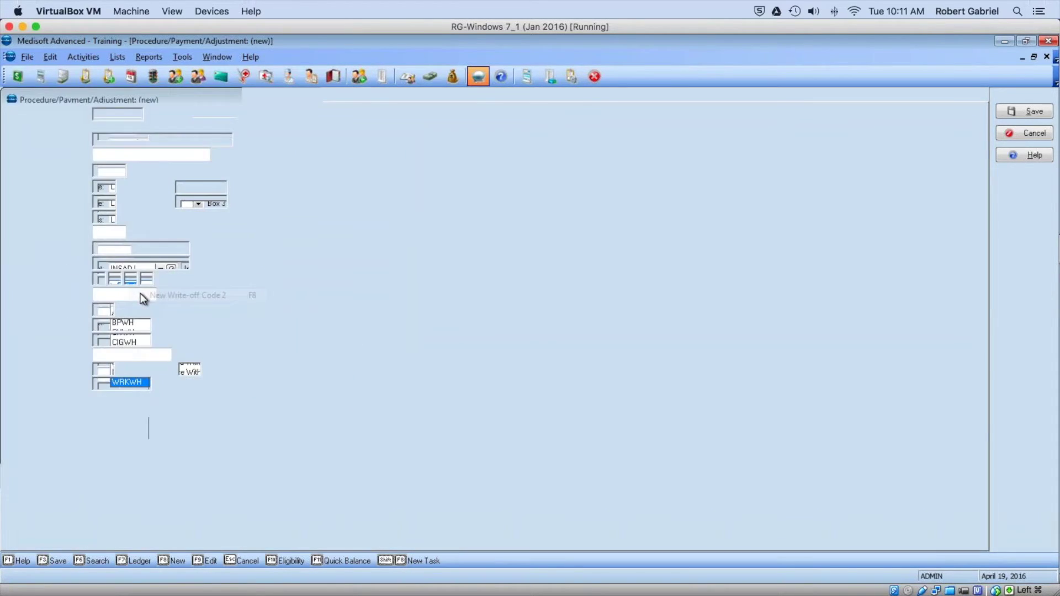
{"action": "type", "text": "WITHO"}
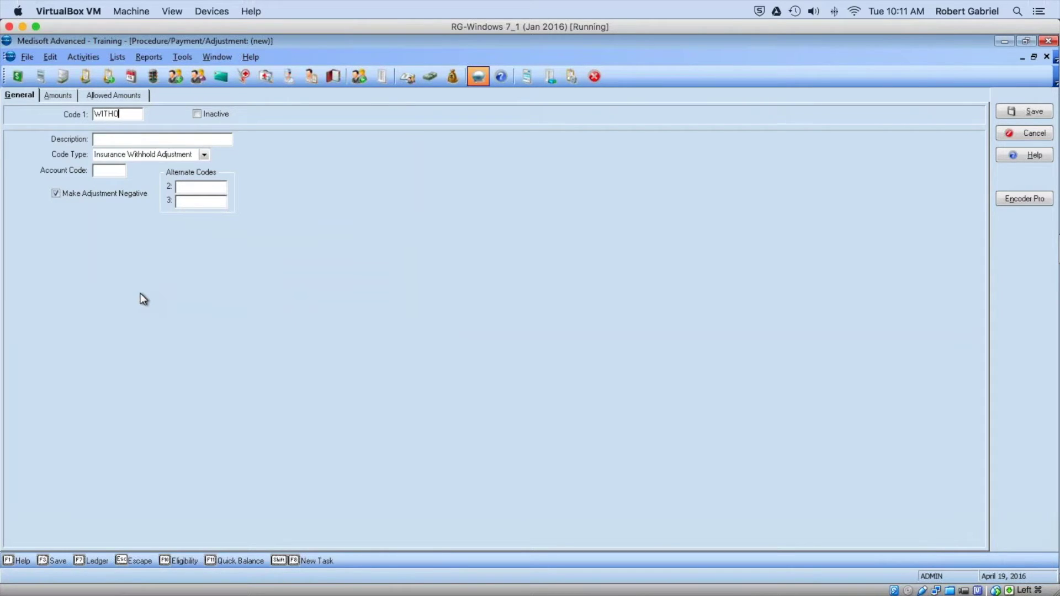
{"action": "key", "text": "BackSpace"}
{"action": "type", "text": "OL"}
{"action": "key", "text": "Tab"}
{"action": "left_click_drag", "start_coordinate": [125, 115], "coordinate": [81, 112]}
{"action": "type", "text": "WITHOLD"}
{"action": "key", "text": "Tab"}
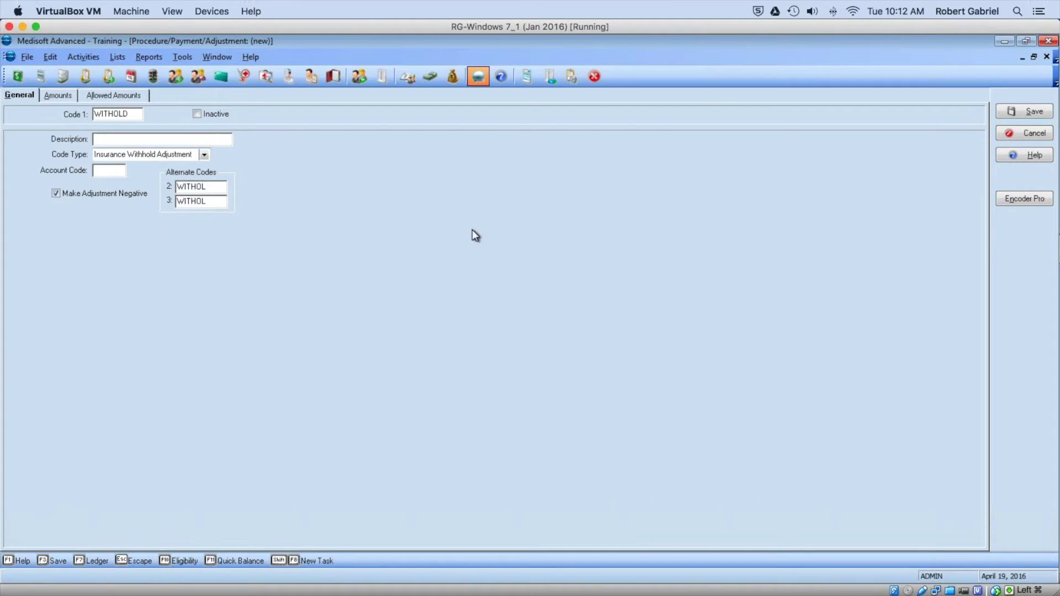
{"action": "type", "text": "Ins Withhold"}
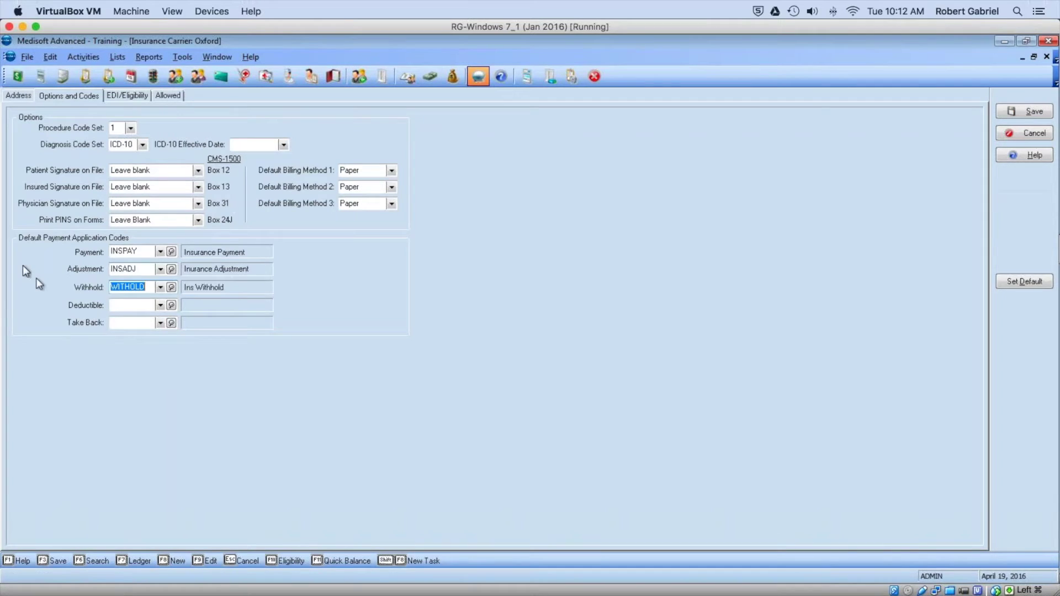
Step: Choose DEDUC as Oxford's deductible code and TAKEBACK as its take-back code
{"action": "left_click", "coordinate": [122, 303]}
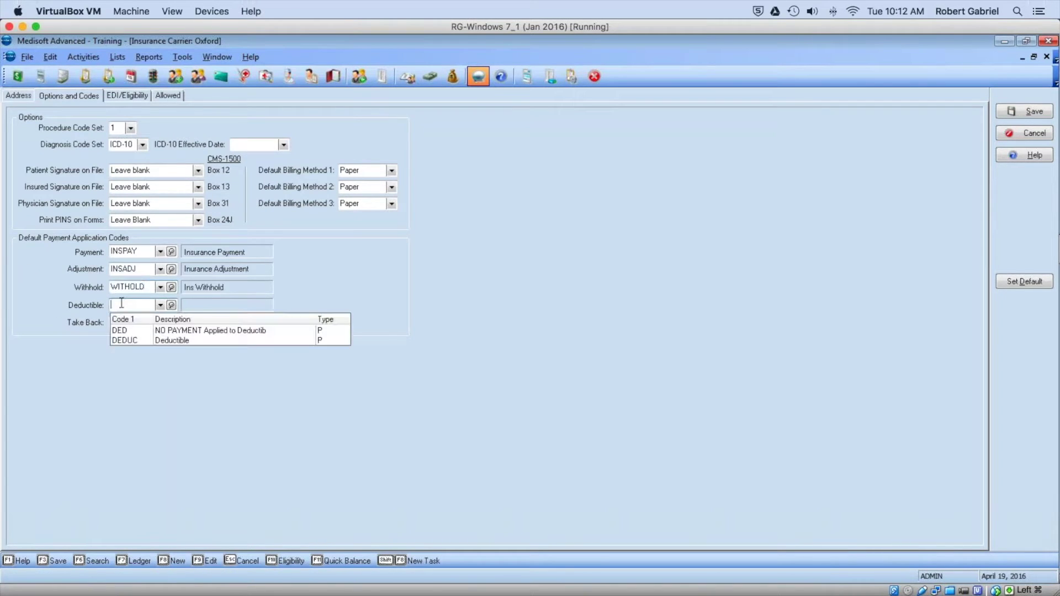
{"action": "left_click", "coordinate": [137, 340]}
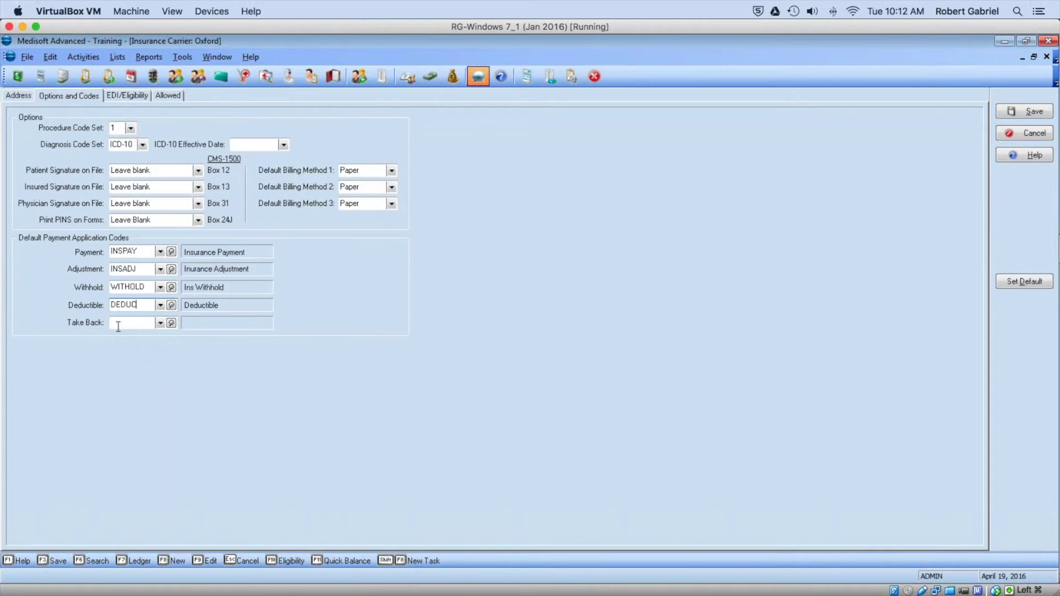
{"action": "left_click", "coordinate": [125, 346]}
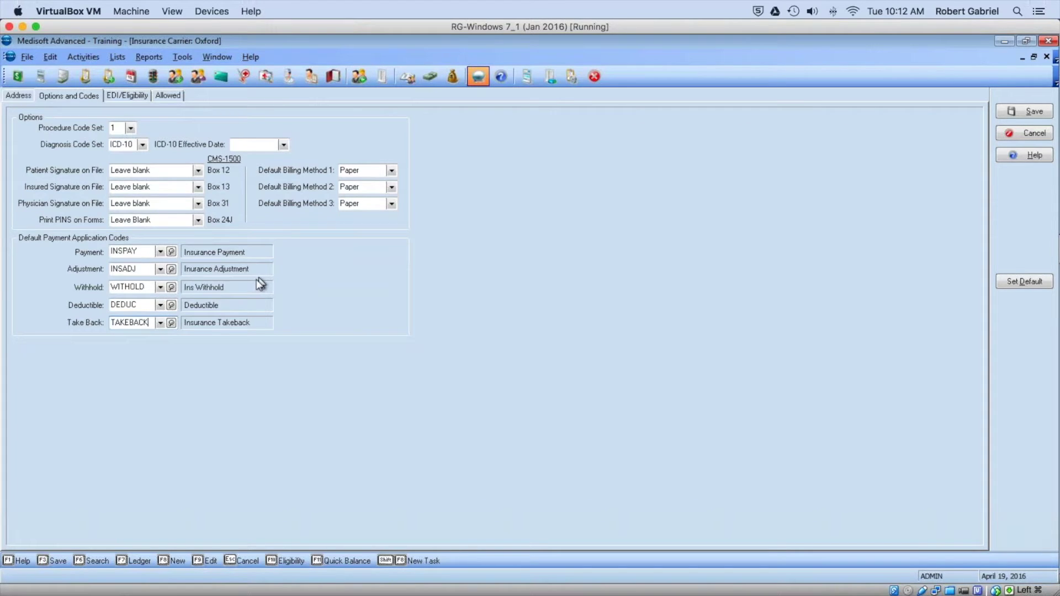
Step: Set the primary EDI receiver to RM and look up payer ID 6485, Oxford Health Plans
{"action": "left_click", "coordinate": [113, 94]}
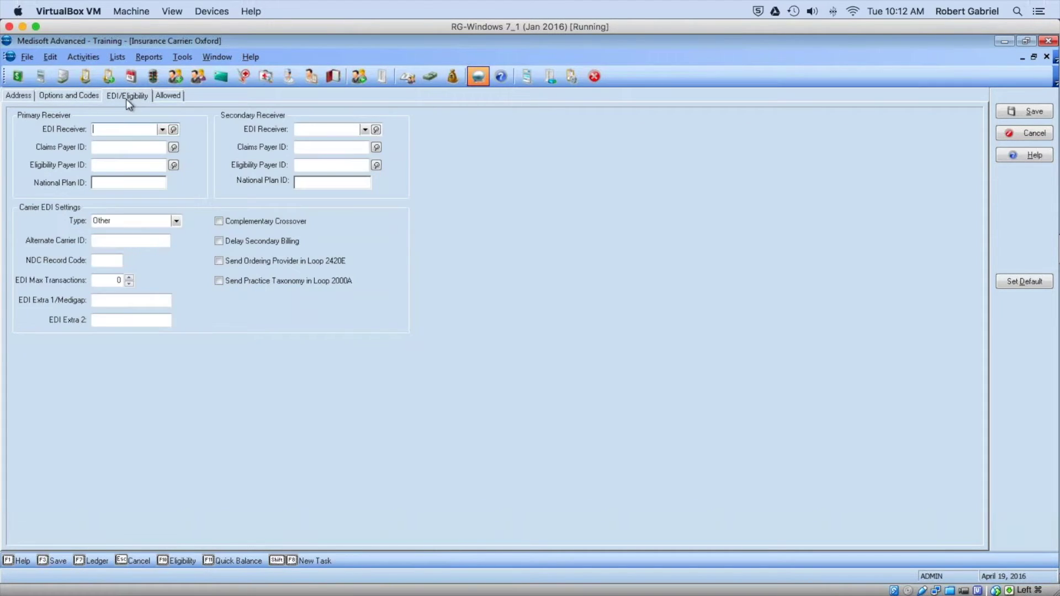
{"action": "left_click", "coordinate": [162, 131]}
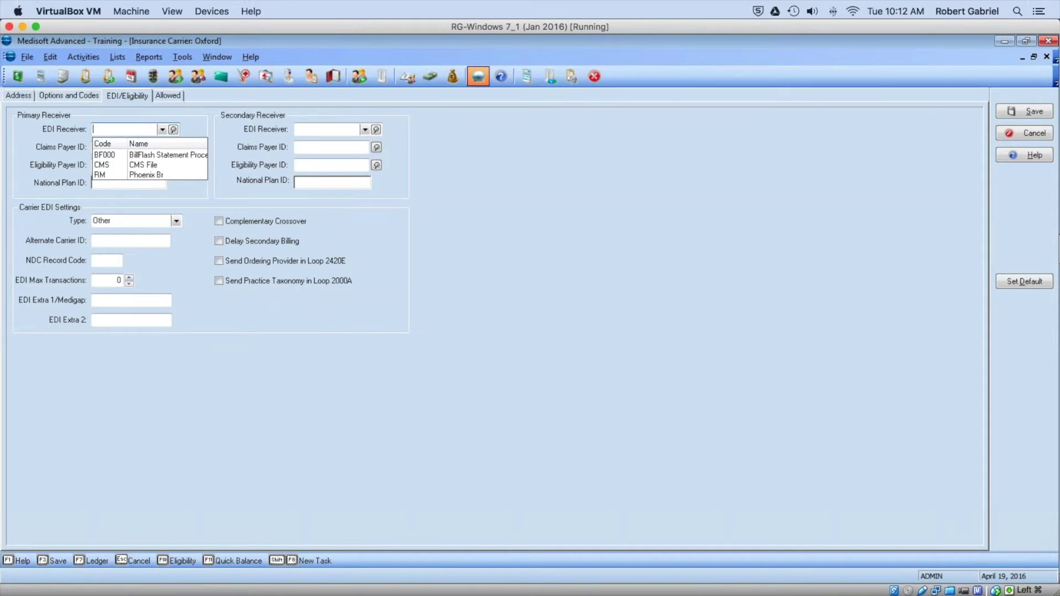
{"action": "left_click", "coordinate": [158, 175]}
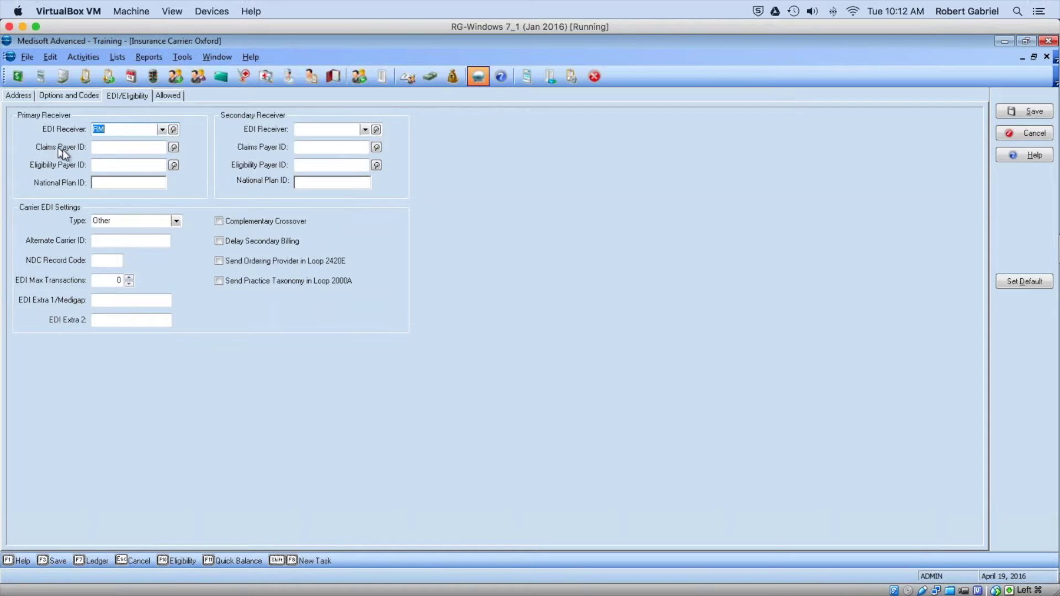
{"action": "left_click", "coordinate": [173, 147]}
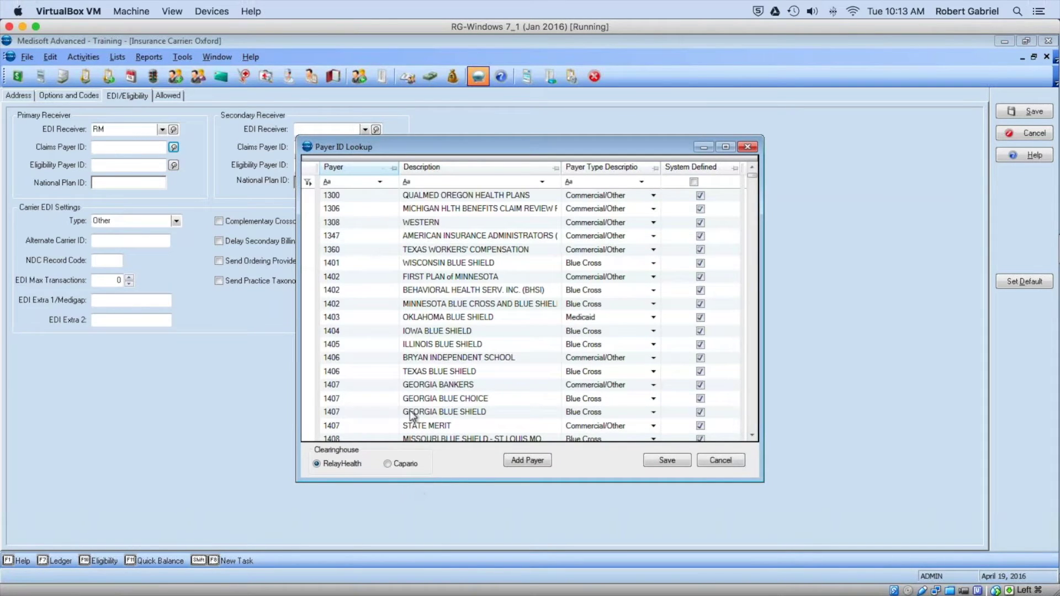
{"action": "left_click", "coordinate": [451, 182]}
{"action": "type", "text": "ox"}
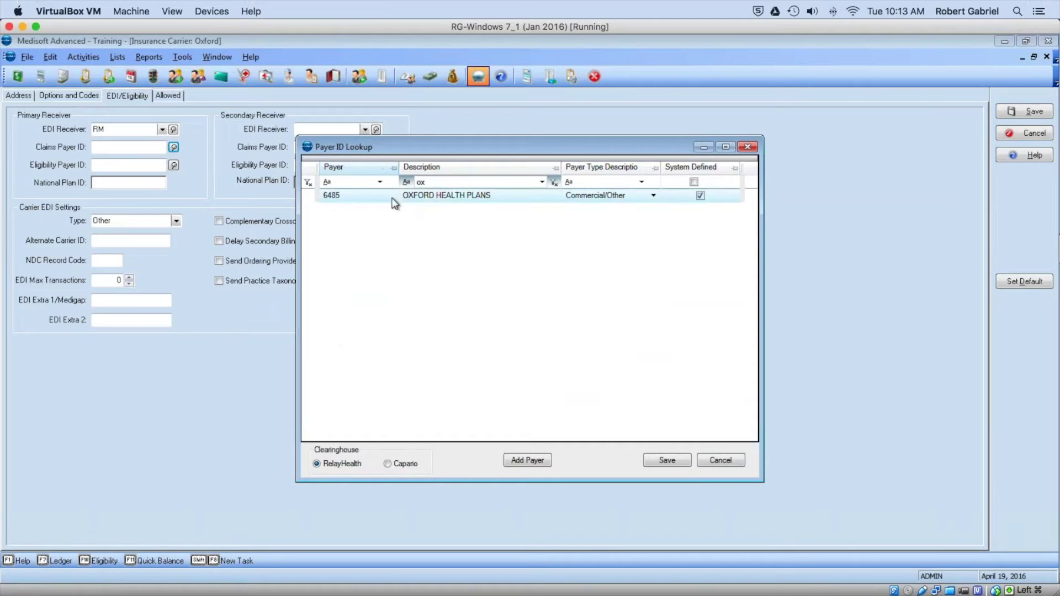
{"action": "left_click", "coordinate": [374, 197]}
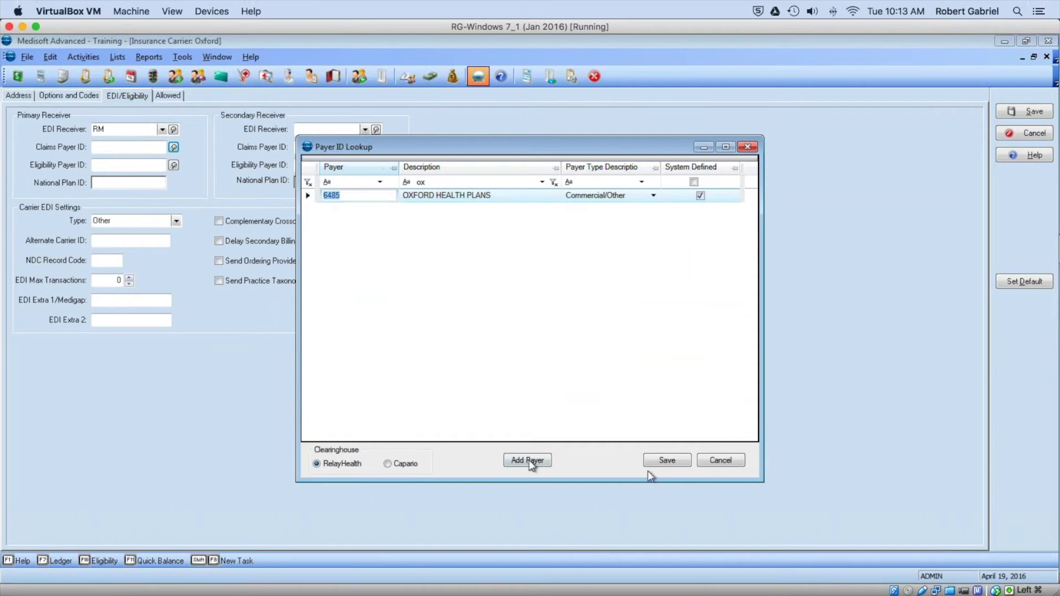
{"action": "left_click", "coordinate": [666, 461]}
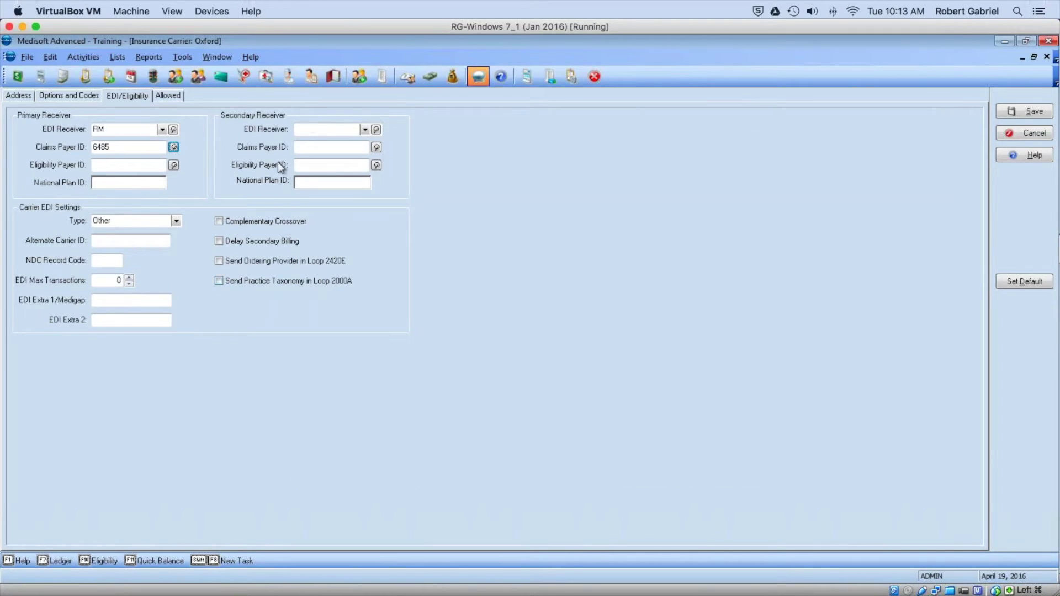
Step: Set the secondary EDI receiver to RM, enter claims payer ID 6485, and save the carrier
{"action": "left_click", "coordinate": [318, 131]}
{"action": "type", "text": "r"}
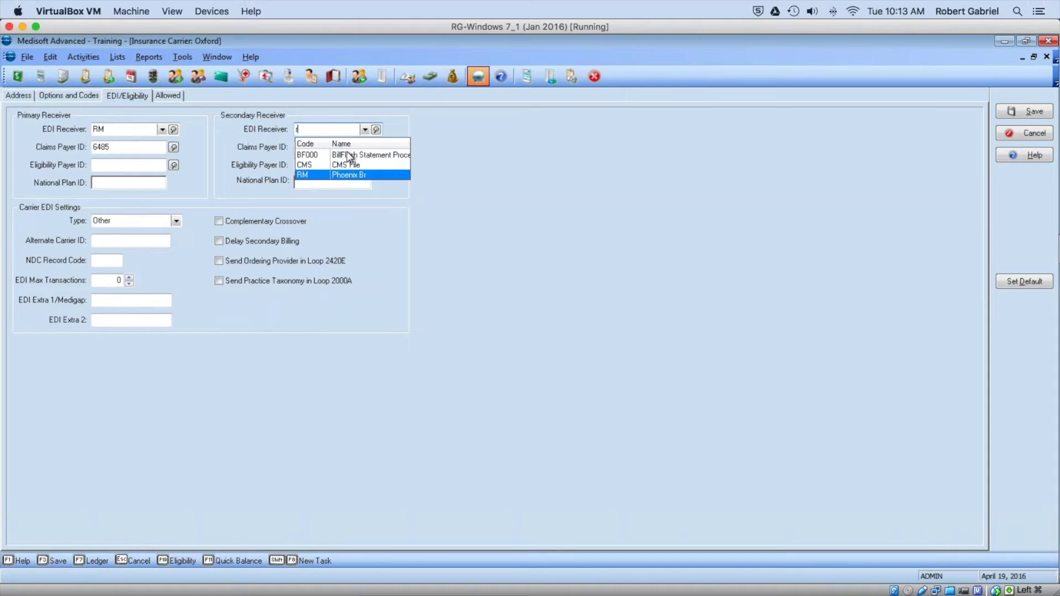
{"action": "type", "text": "m"}
{"action": "left_click", "coordinate": [333, 175]}
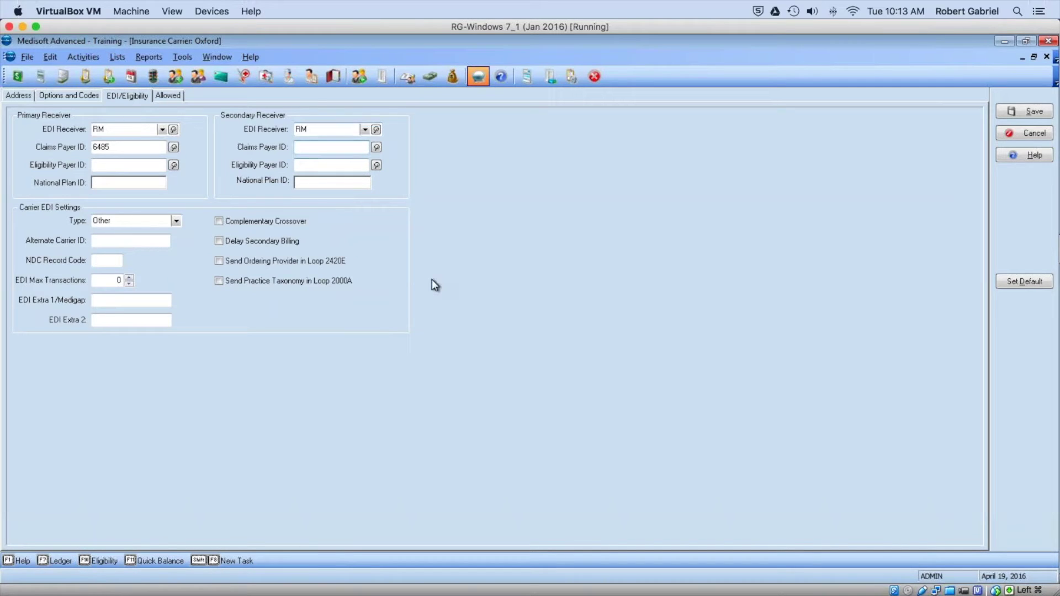
{"action": "type", "text": "6485"}
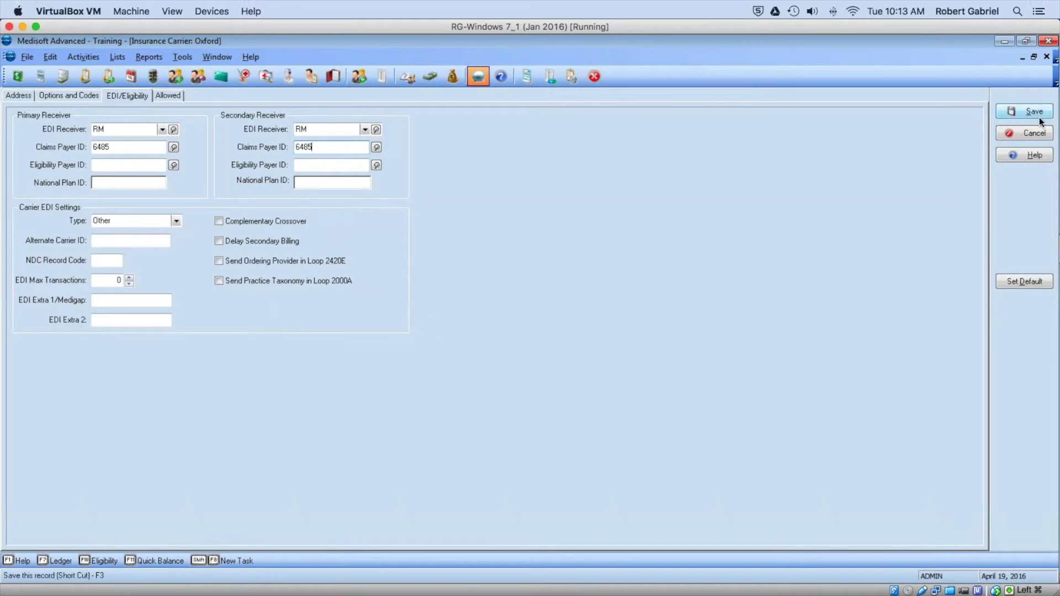
{"action": "left_click", "coordinate": [1019, 110]}
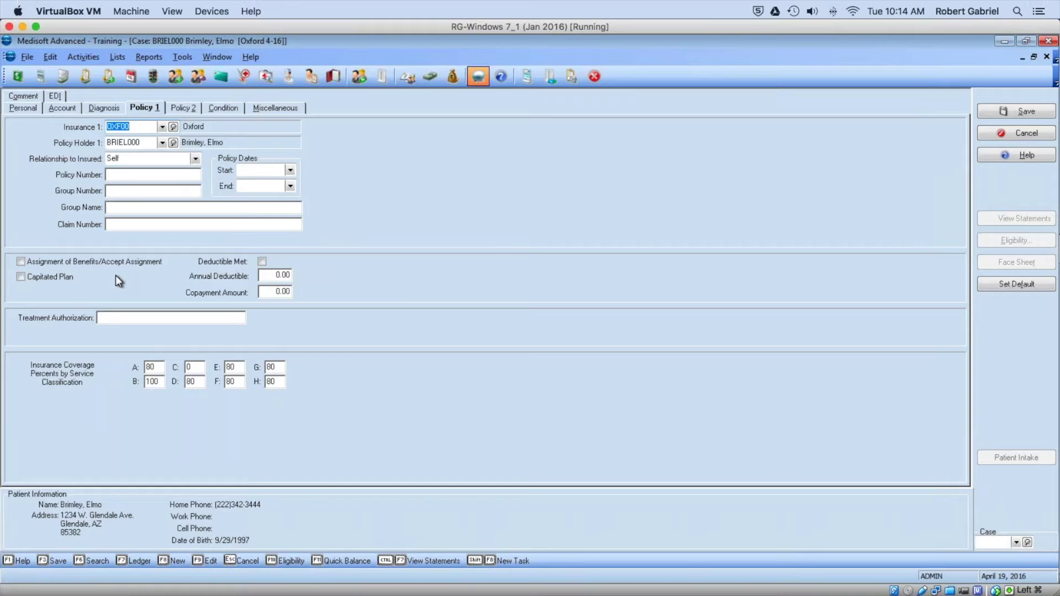
Step: Enter the patient's policy number on the Policy 1 tab, then save and close the case
{"action": "left_click", "coordinate": [132, 176]}
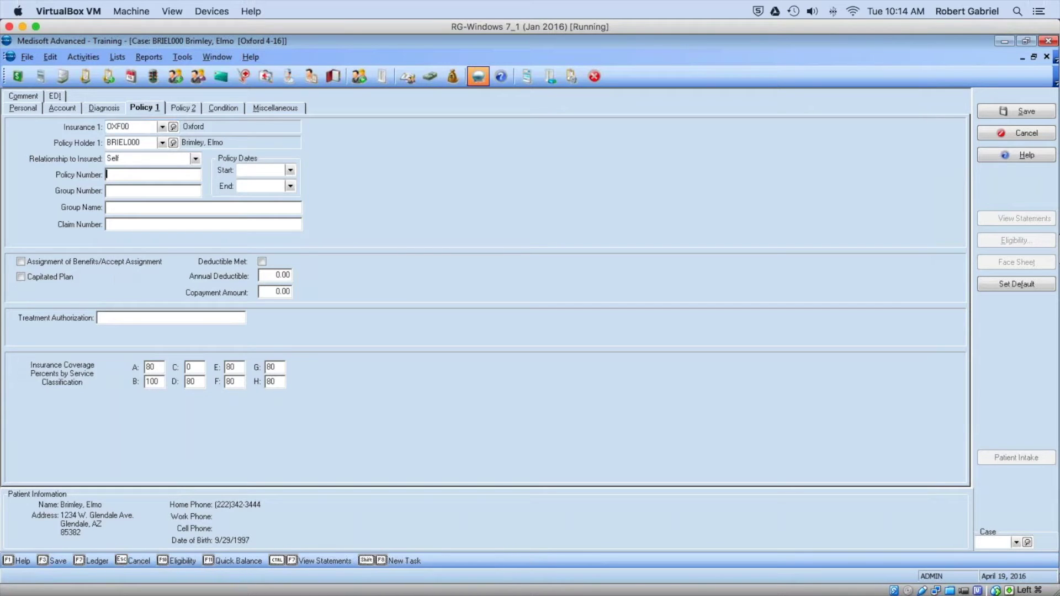
{"action": "left_click", "coordinate": [1020, 115]}
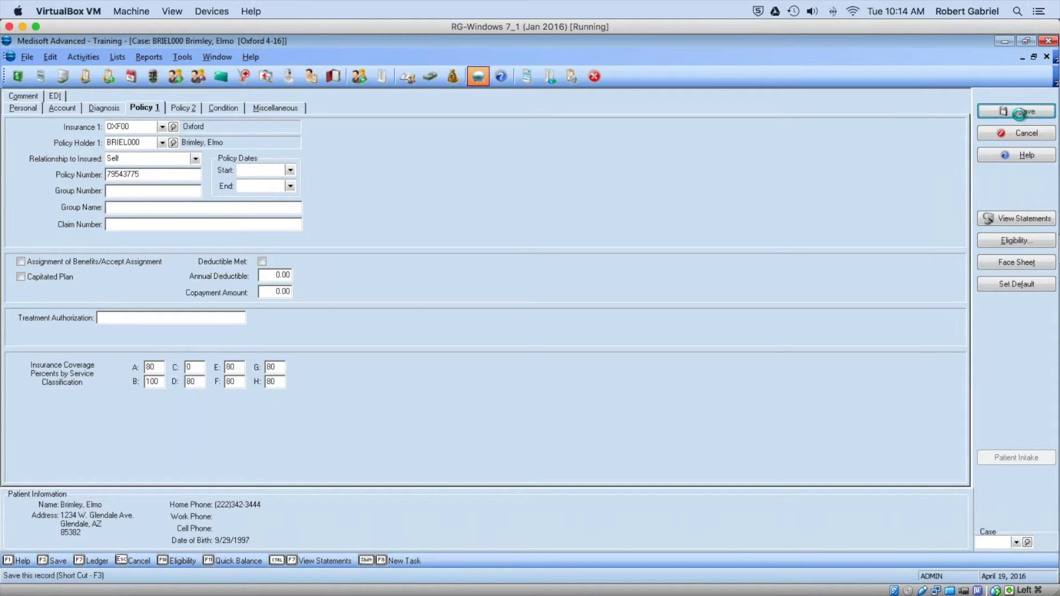
{"action": "left_click", "coordinate": [1020, 113]}
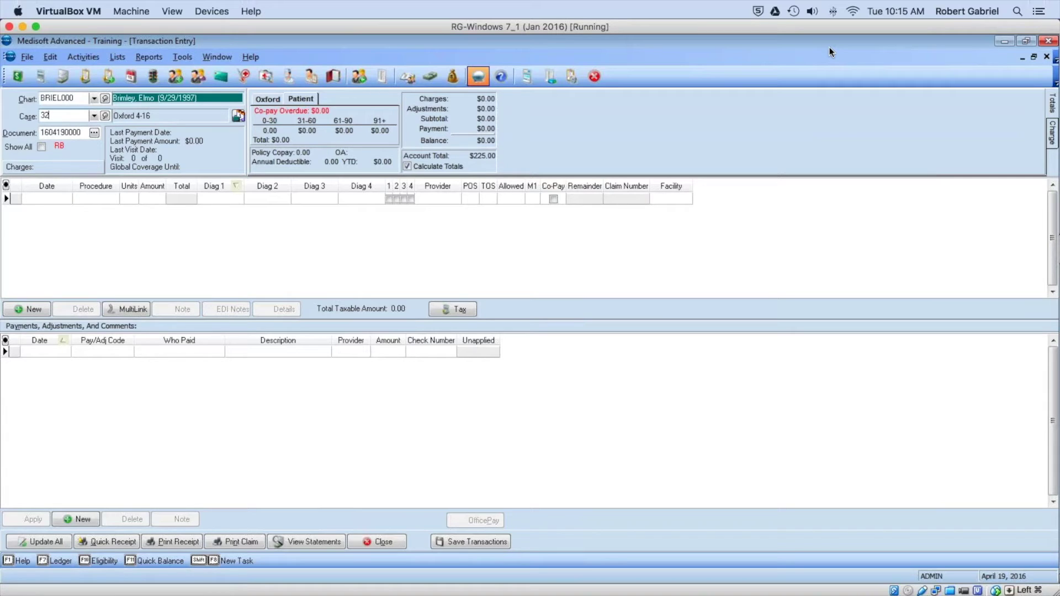
Step: Add a 99213 charge with first diagnosis A00.0 to the Oxford case and save it
{"action": "left_click", "coordinate": [46, 199]}
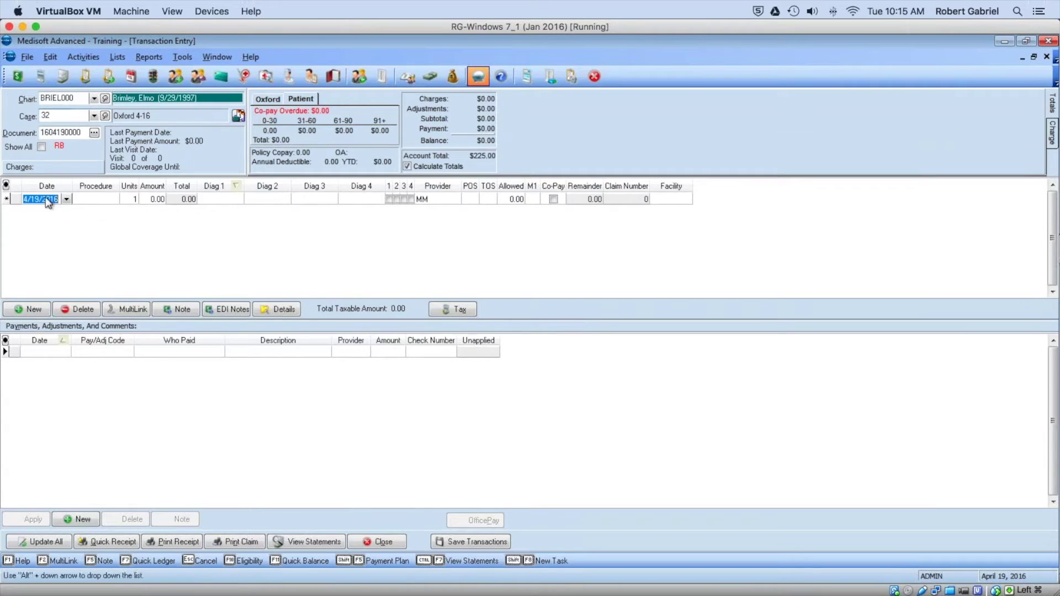
{"action": "left_click", "coordinate": [96, 199]}
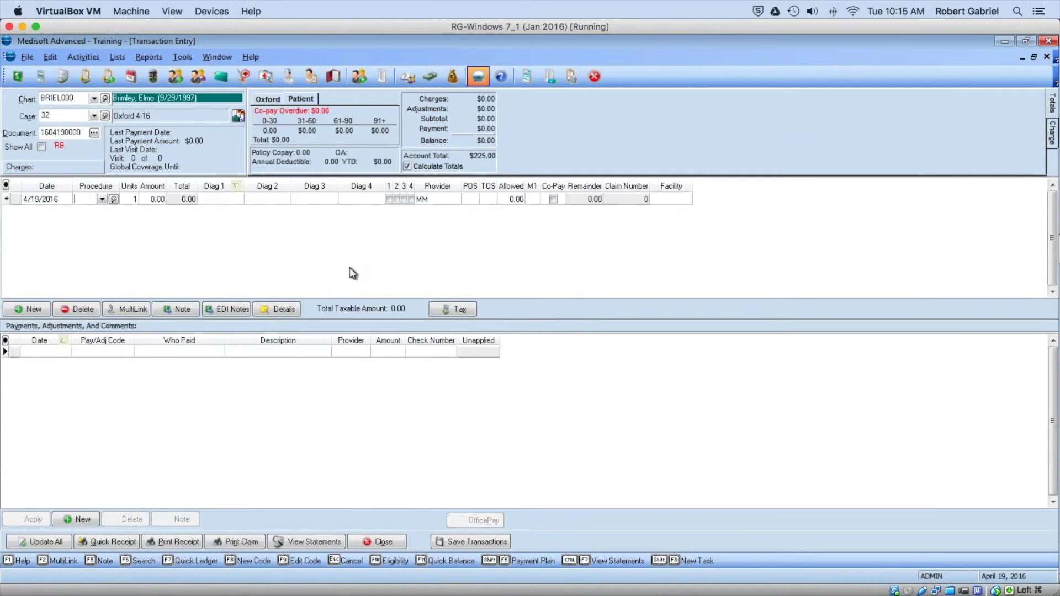
{"action": "type", "text": "99213"}
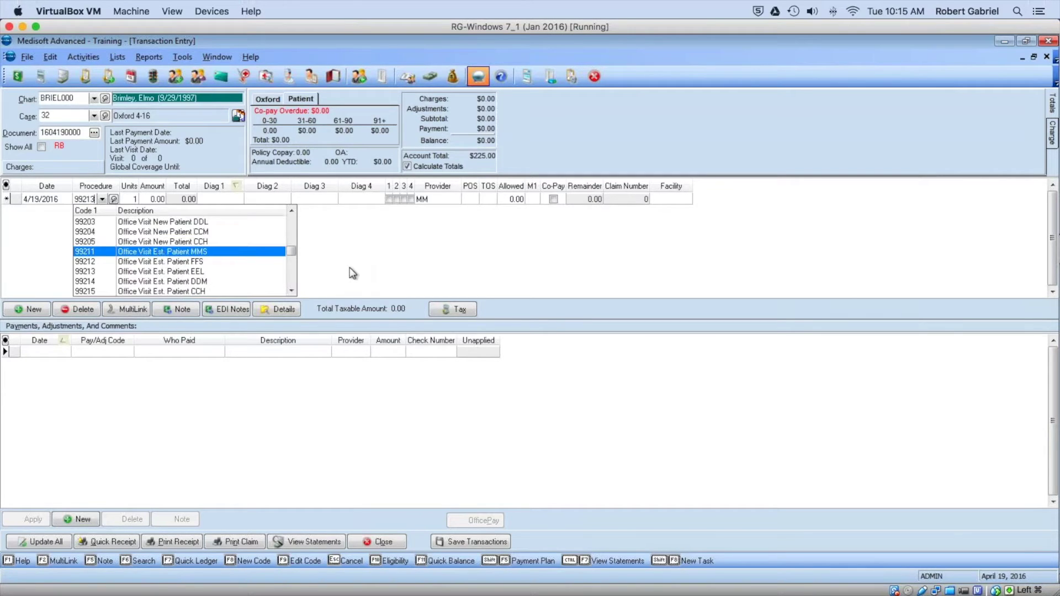
{"action": "key", "text": "Tab"}
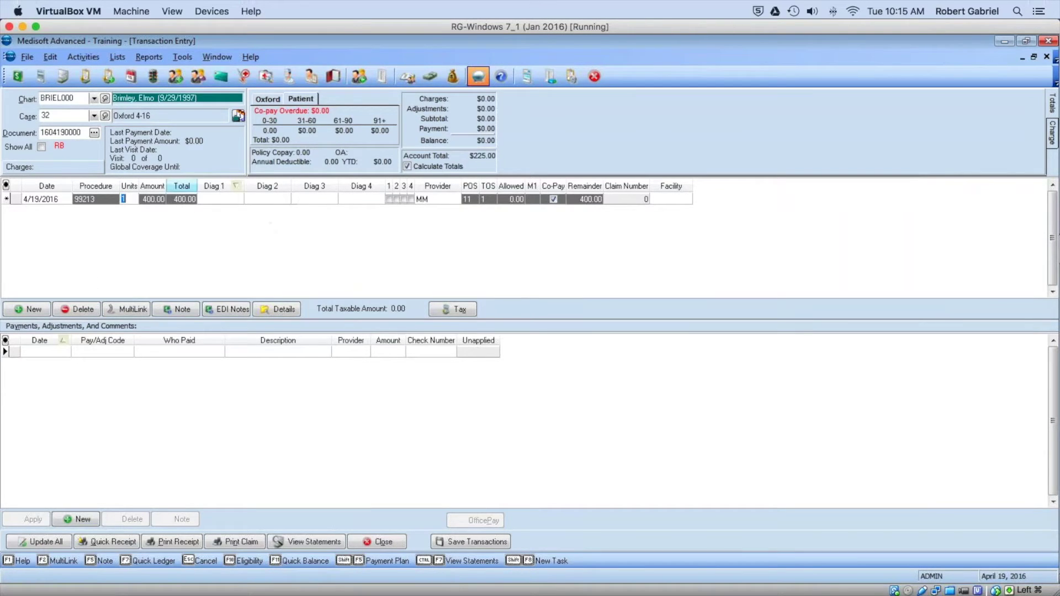
{"action": "left_click", "coordinate": [209, 200]}
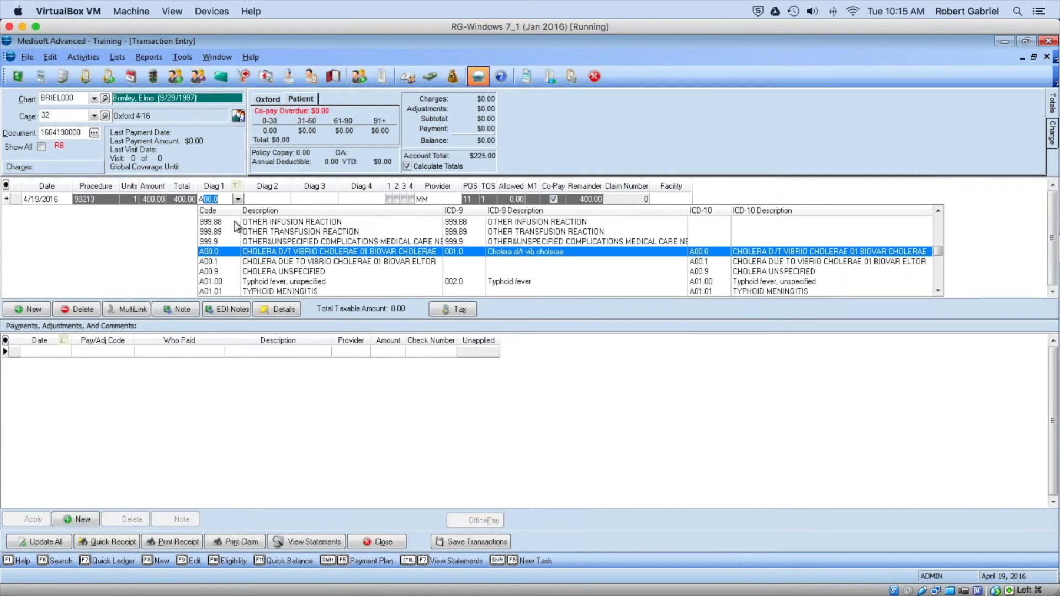
{"action": "left_click", "coordinate": [248, 256]}
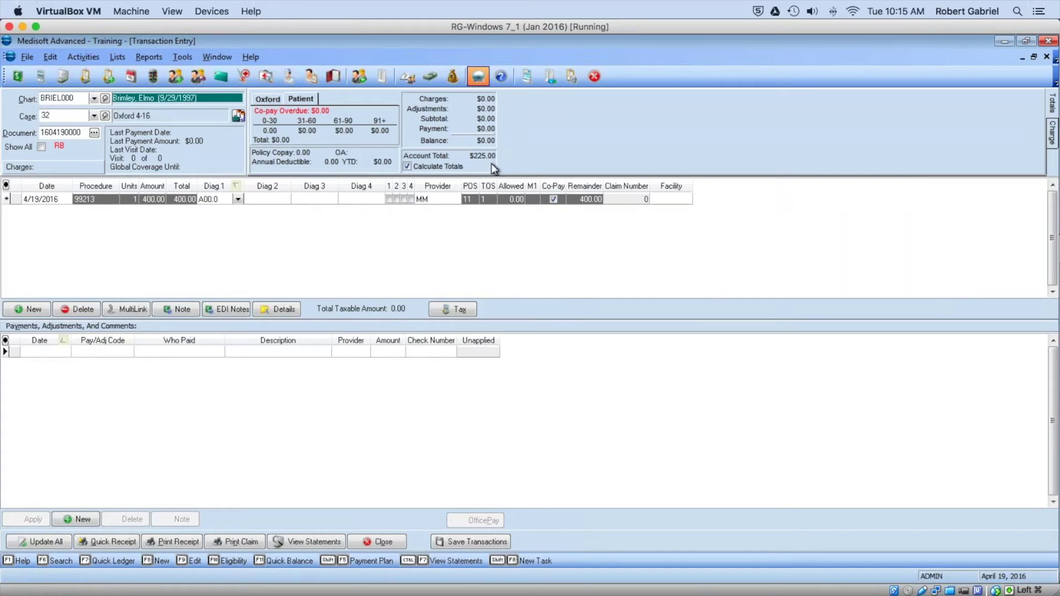
{"action": "left_click", "coordinate": [481, 544]}
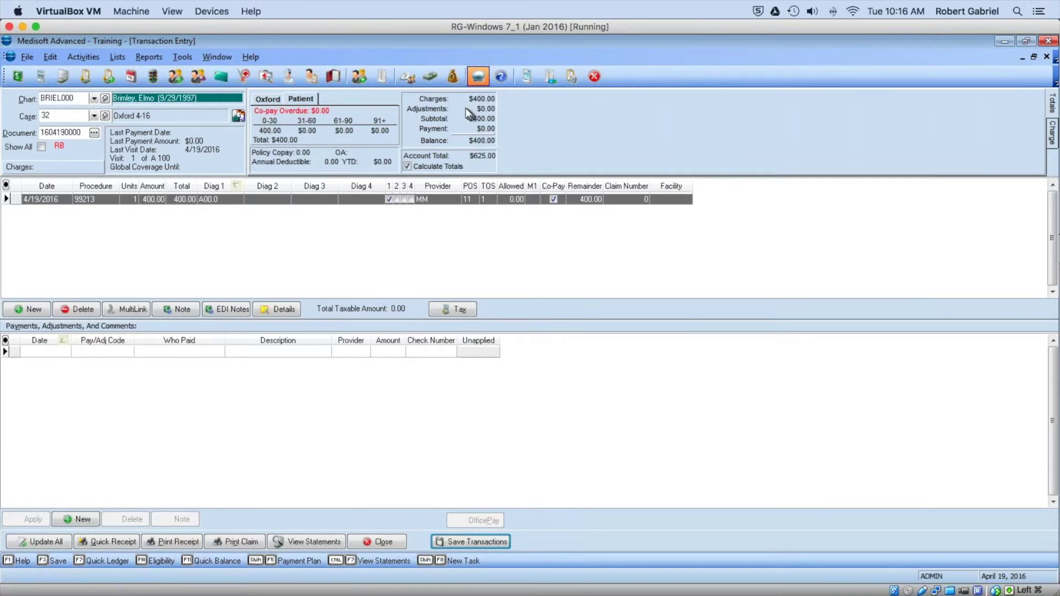
{"action": "left_click", "coordinate": [431, 78]}
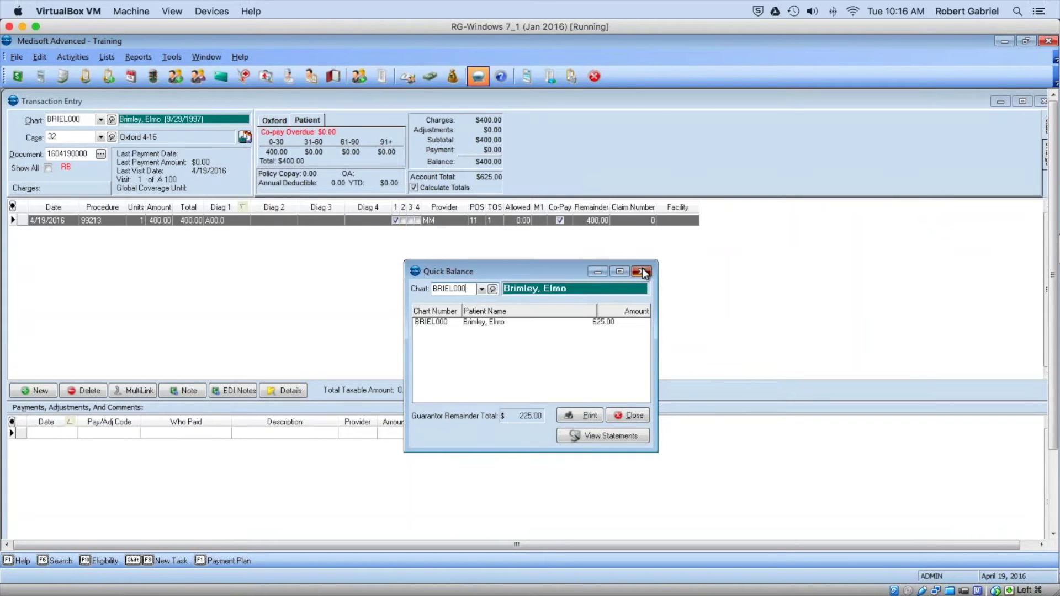
{"action": "left_click", "coordinate": [643, 272]}
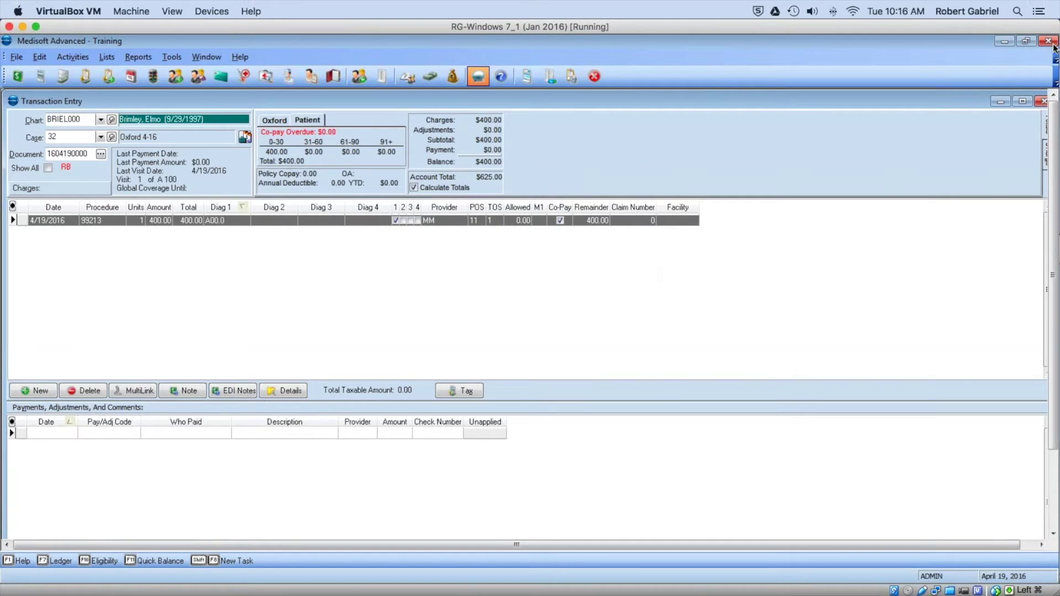
Step: Close the Transaction Entry window
{"action": "left_click", "coordinate": [1042, 102]}
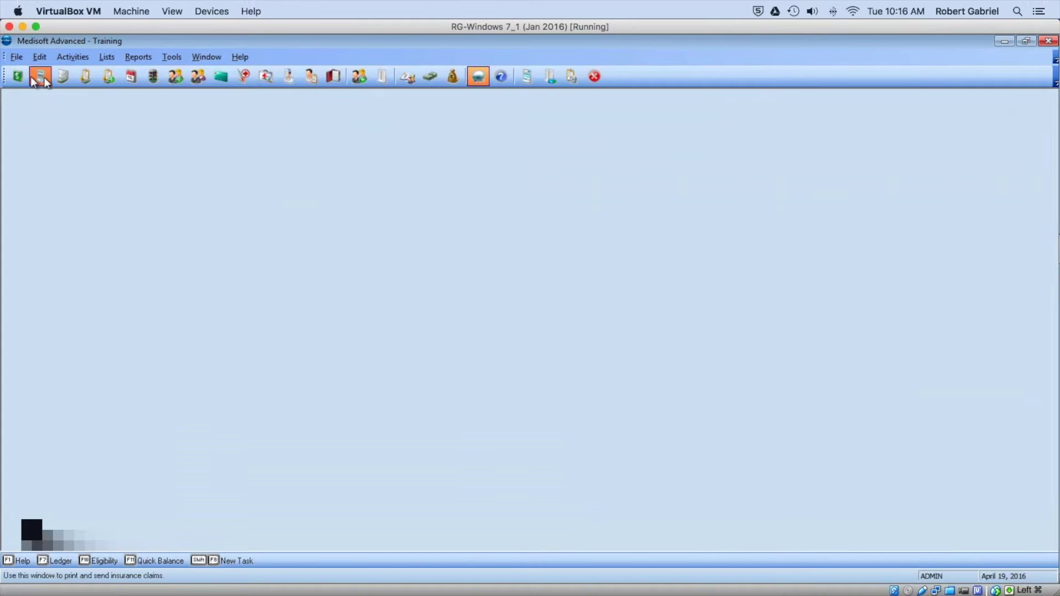
Step: Create remainder statements from Statement Management, acknowledge the message, and select statement 65
{"action": "left_click", "coordinate": [62, 76]}
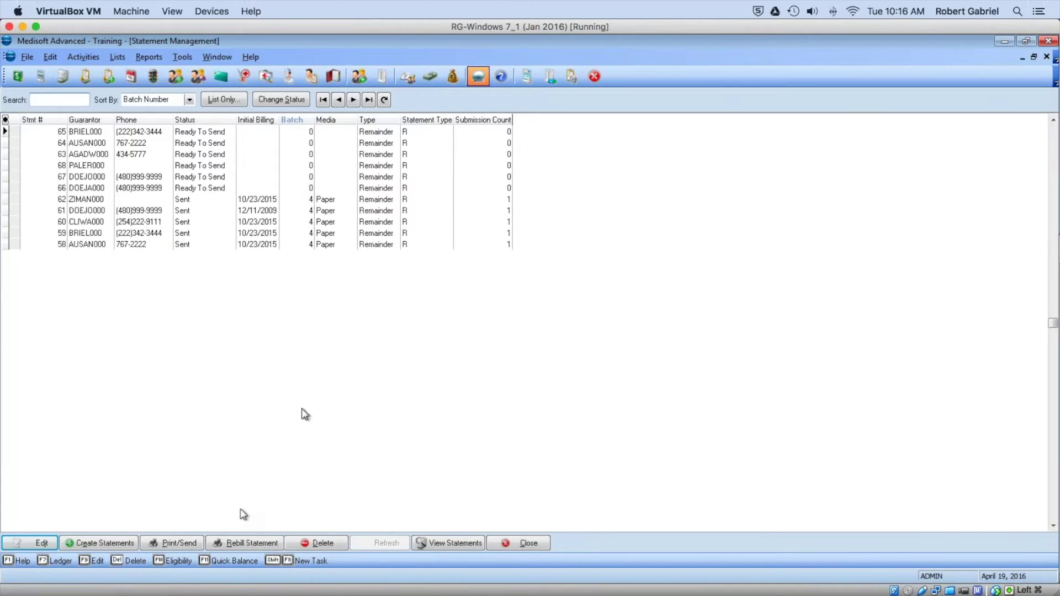
{"action": "left_click", "coordinate": [85, 544]}
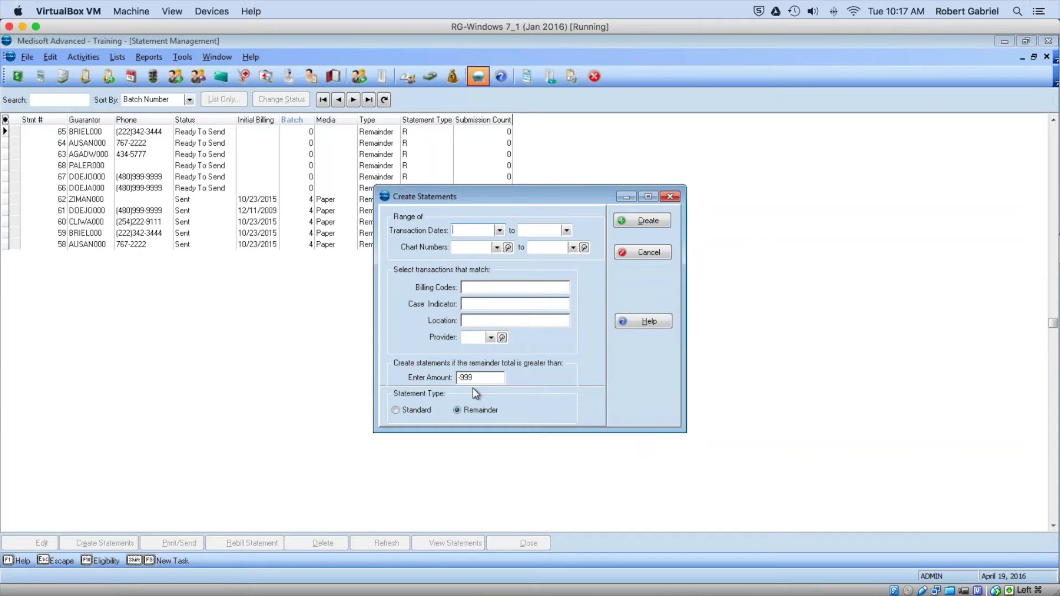
{"action": "left_click", "coordinate": [647, 221]}
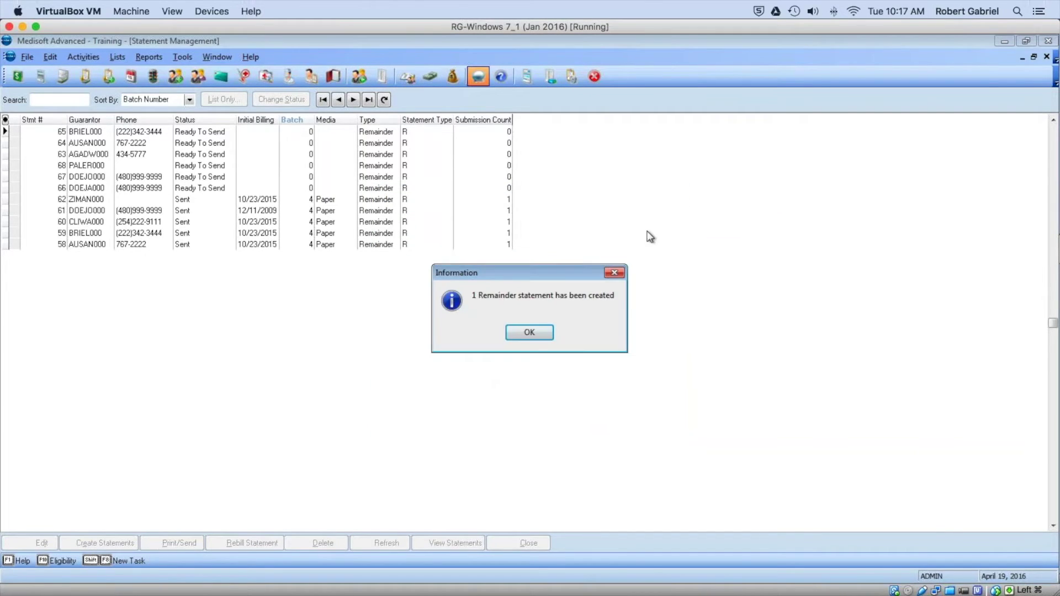
{"action": "left_click", "coordinate": [529, 332]}
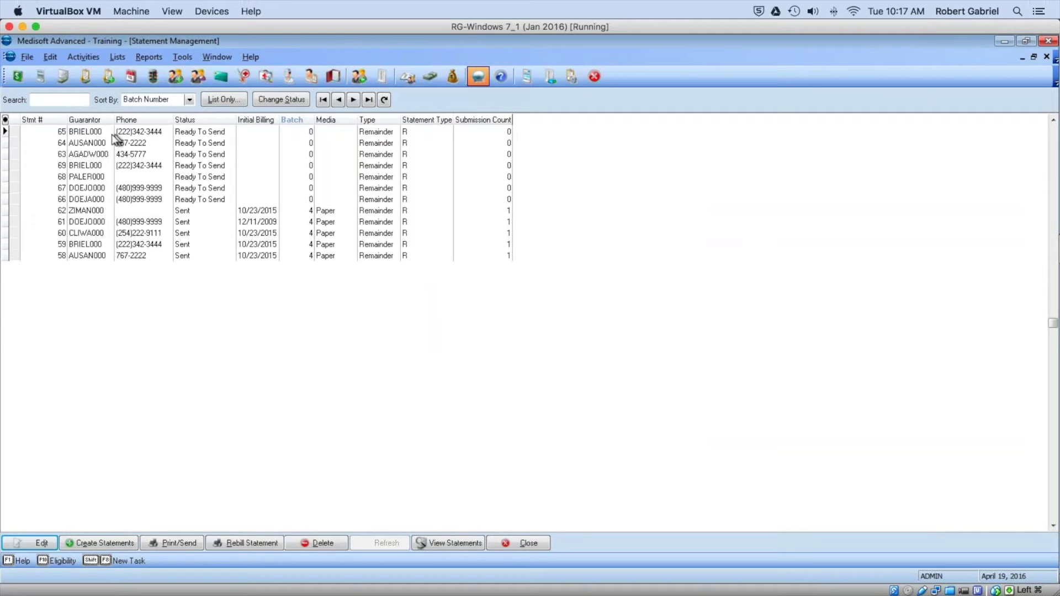
{"action": "left_click", "coordinate": [92, 133]}
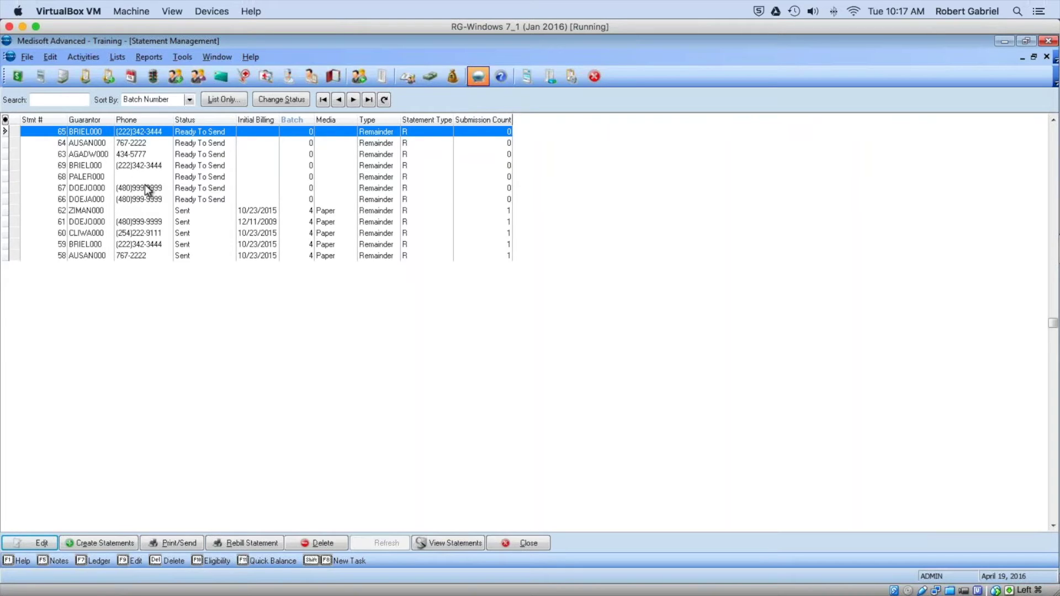
Step: Preview statements on screen using the Remainder Statement (All Pmts/Deduct) layout
{"action": "left_click", "coordinate": [166, 541]}
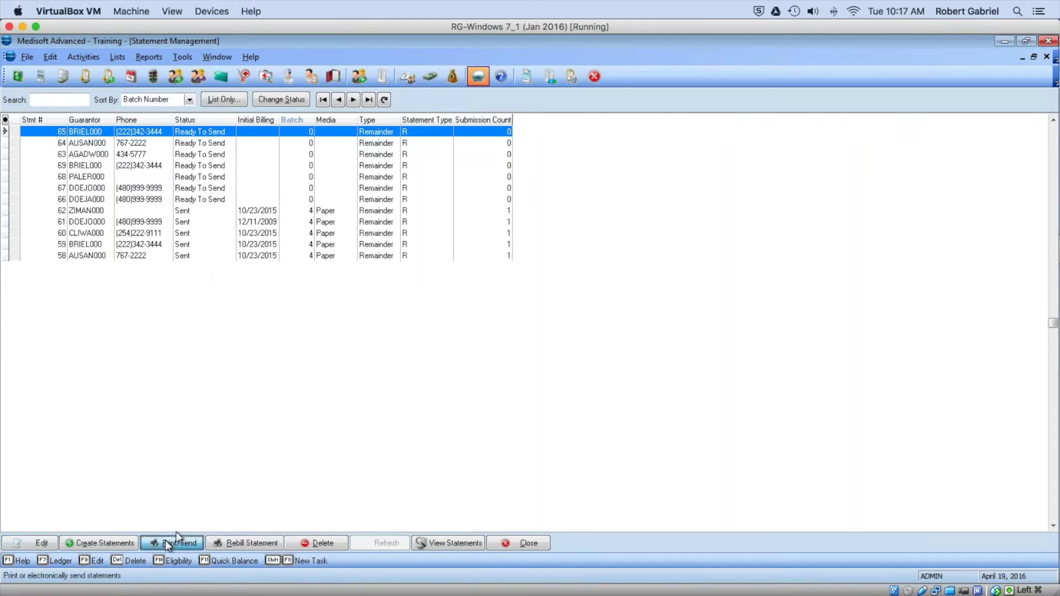
{"action": "left_click", "coordinate": [643, 254]}
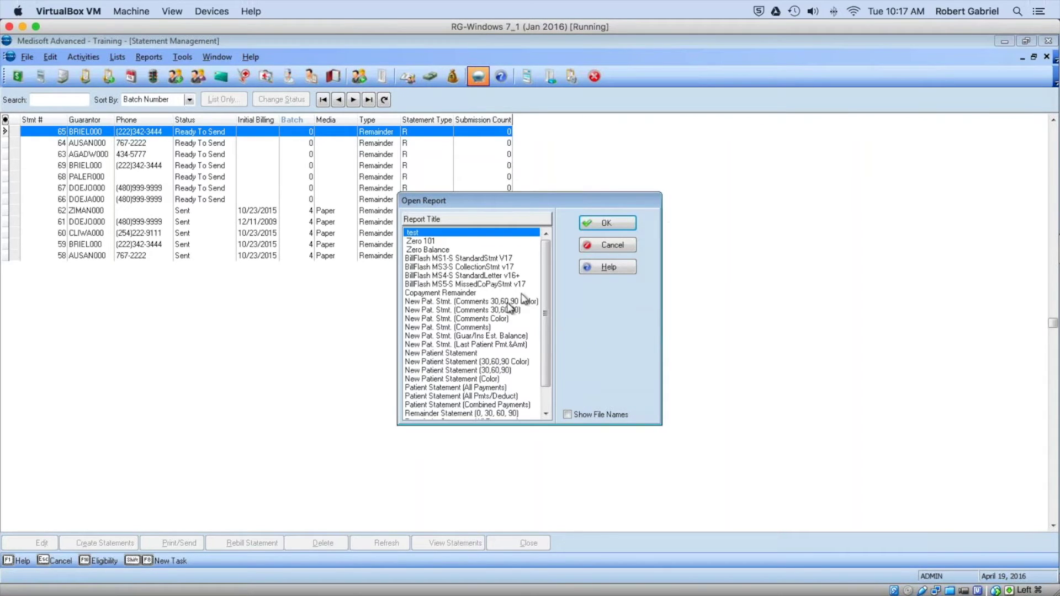
{"action": "left_click_drag", "start_coordinate": [542, 274], "coordinate": [548, 307]}
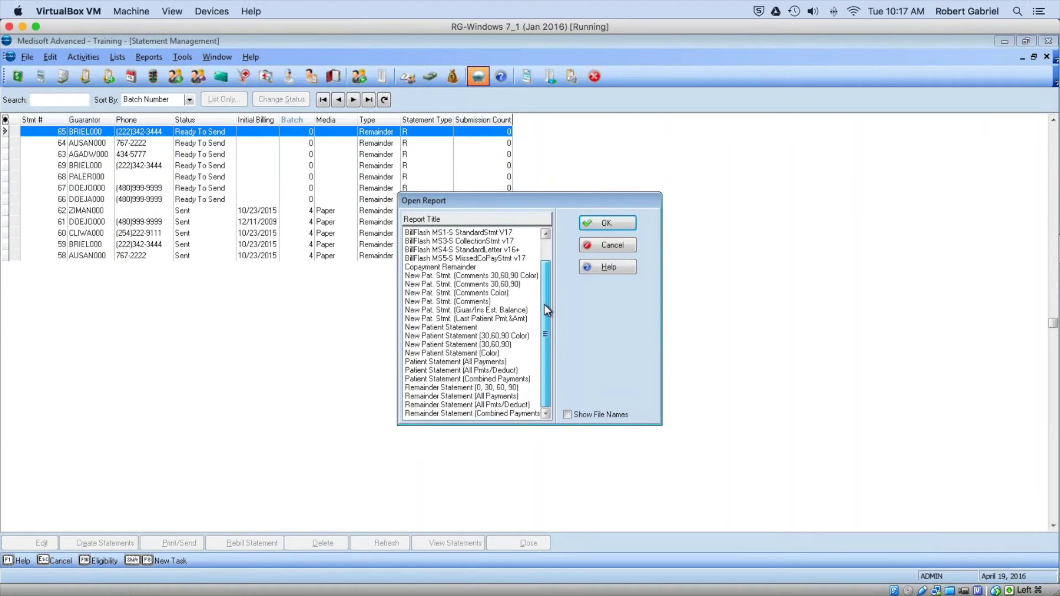
{"action": "left_click", "coordinate": [466, 406]}
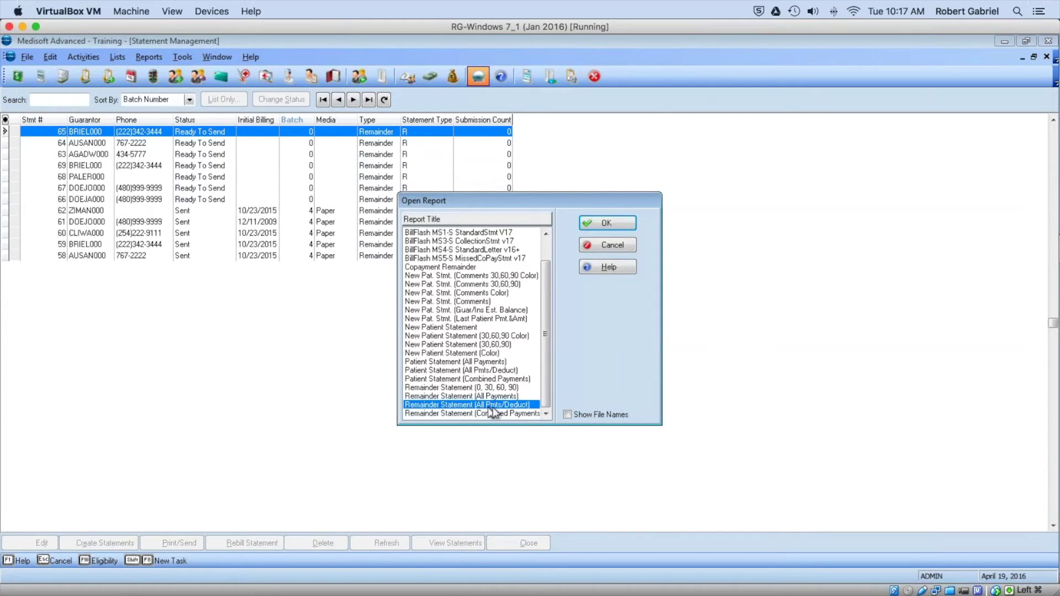
{"action": "left_click", "coordinate": [607, 227]}
{"action": "left_click", "coordinate": [605, 285]}
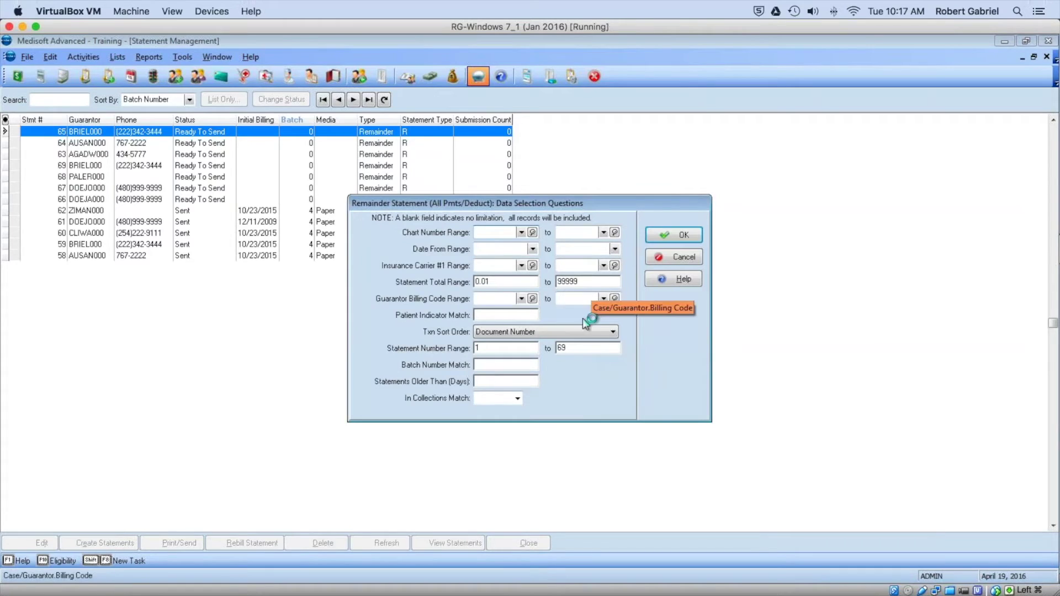
{"action": "left_click", "coordinate": [671, 235]}
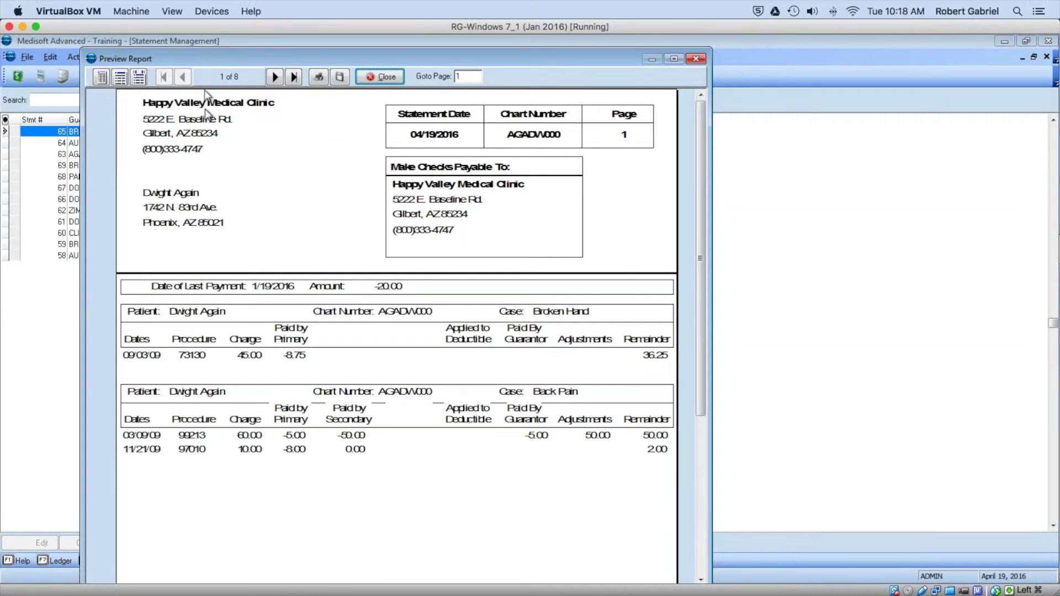
Step: Page forward to the Oxford 4-16 statement on page 3, then close the preview
{"action": "left_click", "coordinate": [274, 80]}
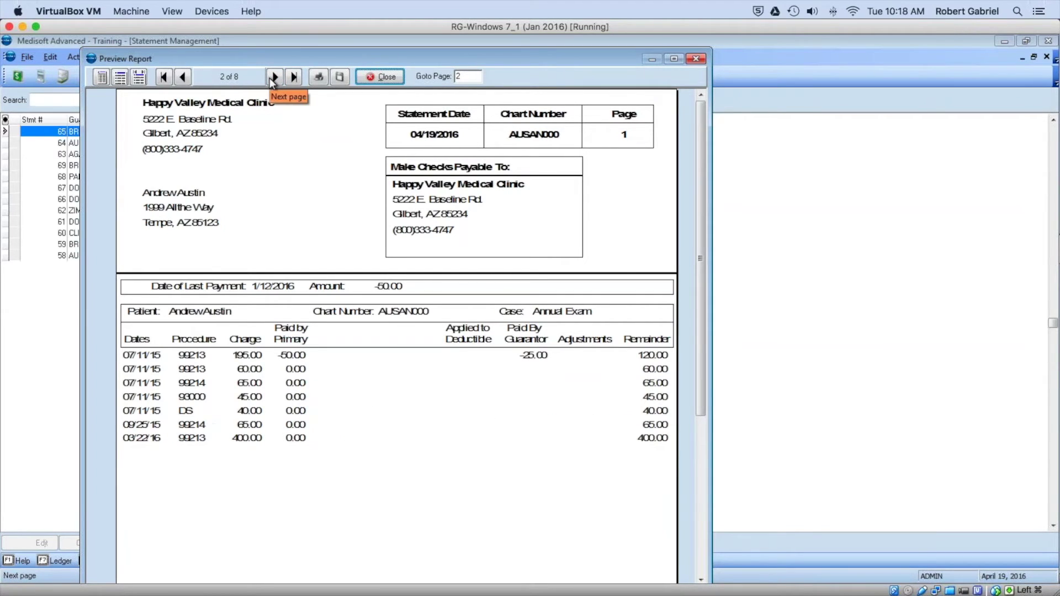
{"action": "left_click", "coordinate": [273, 77]}
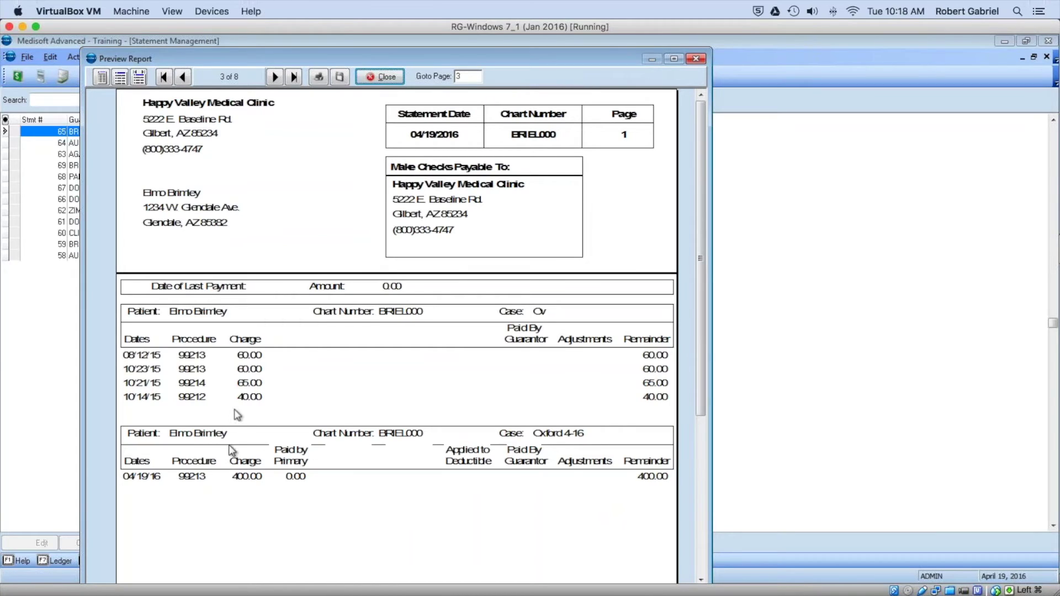
{"action": "left_click", "coordinate": [386, 77]}
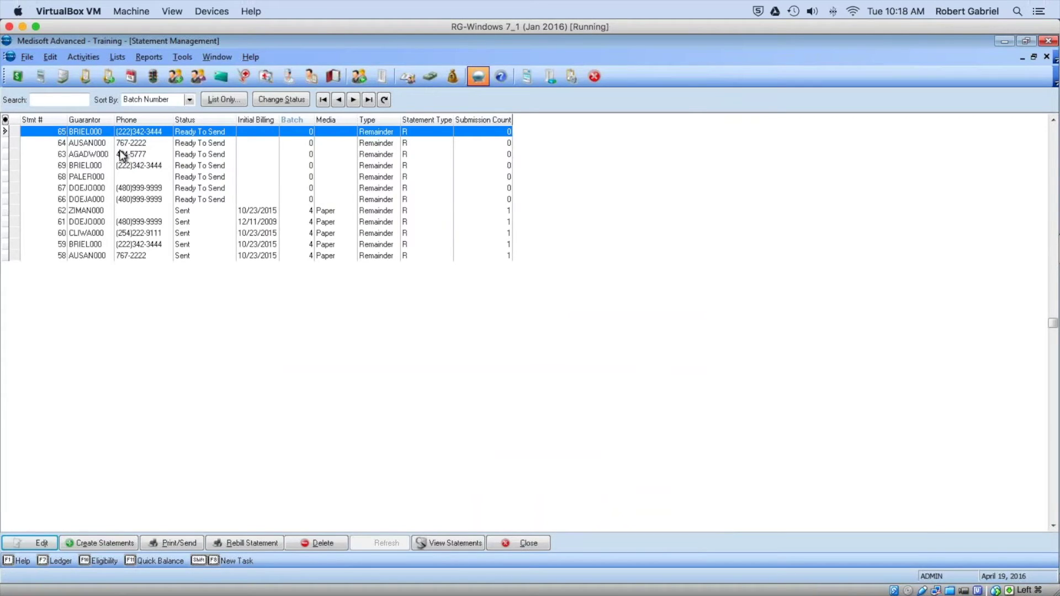
Step: Sort statements by number, review statement 69's transactions, and delete it
{"action": "left_click", "coordinate": [57, 119]}
{"action": "left_click", "coordinate": [57, 257]}
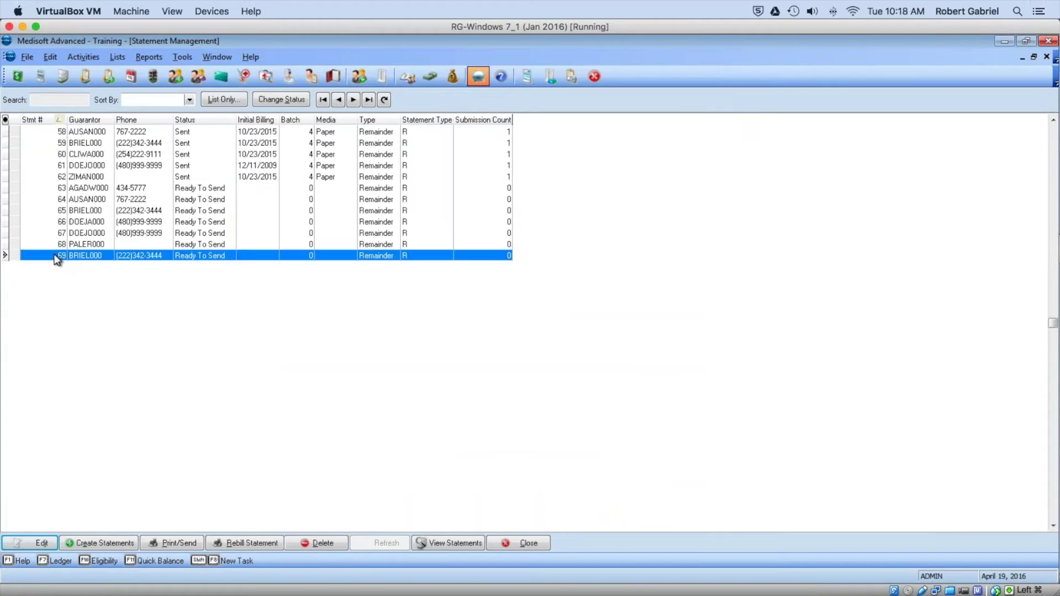
{"action": "double_click", "coordinate": [172, 256]}
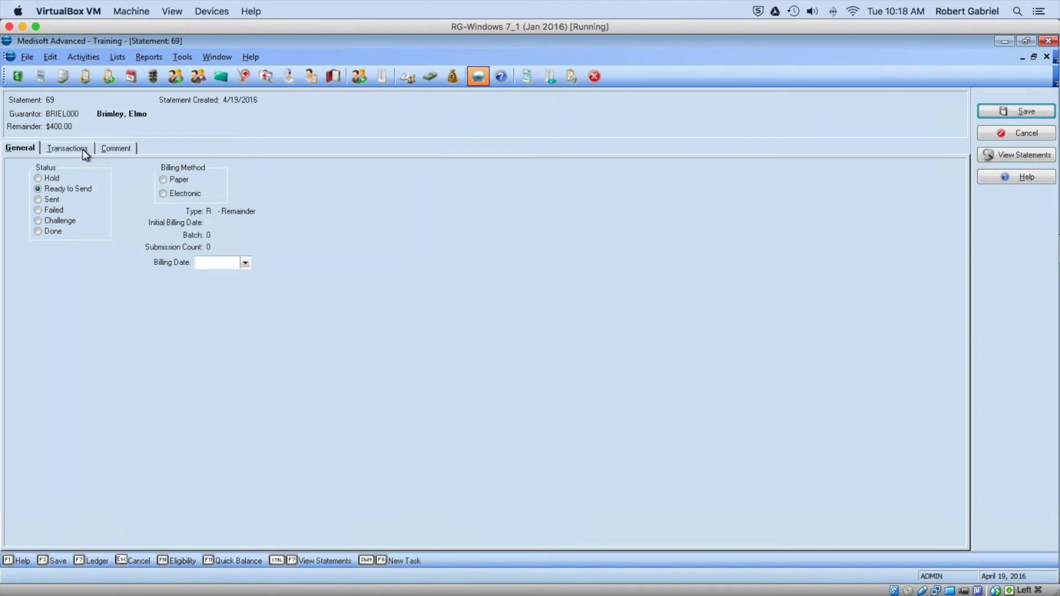
{"action": "left_click", "coordinate": [81, 149]}
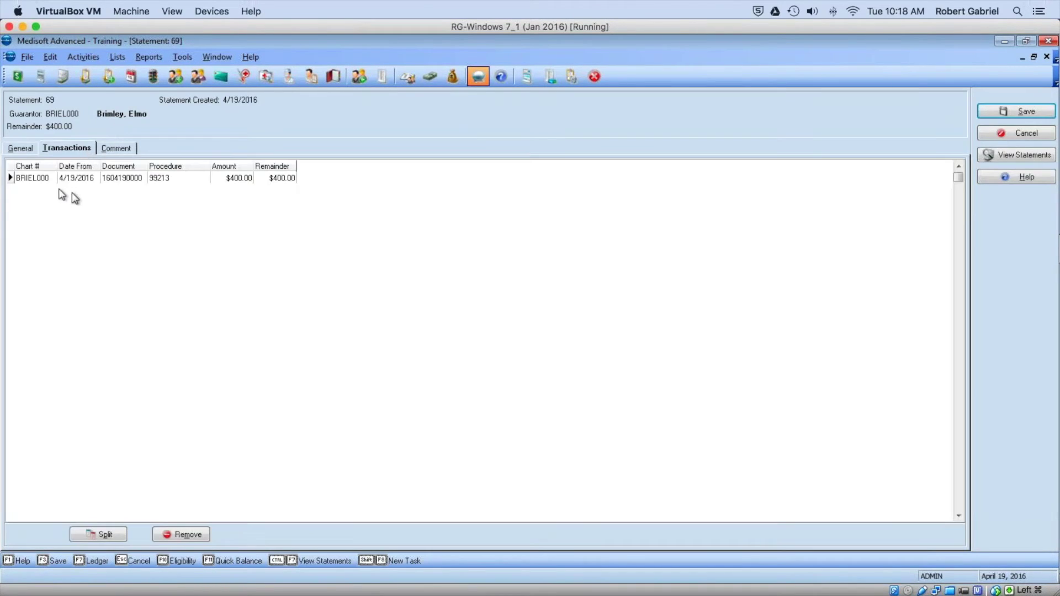
{"action": "left_click", "coordinate": [999, 134]}
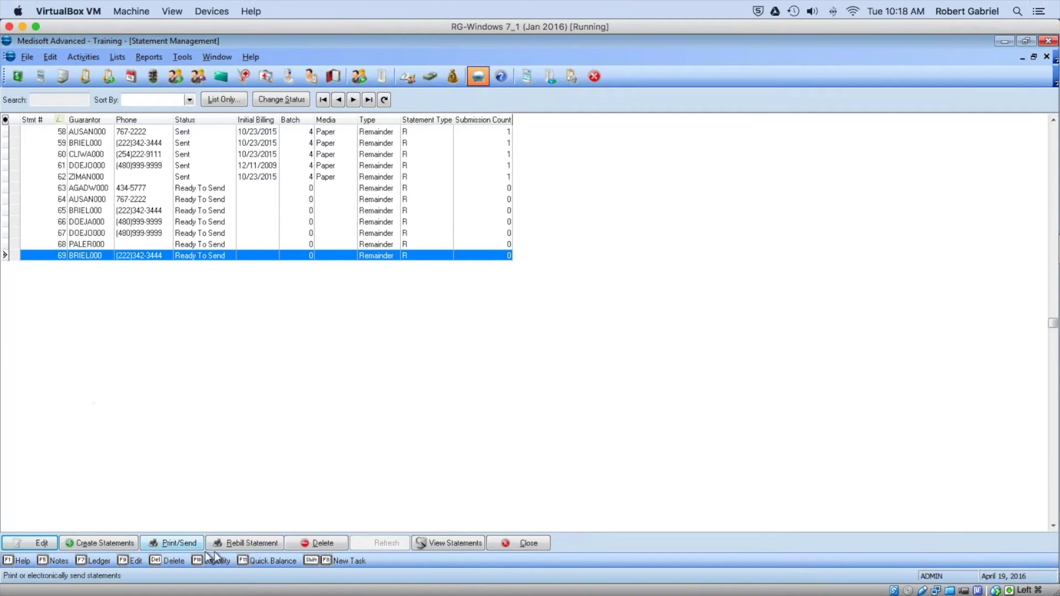
{"action": "left_click", "coordinate": [503, 345]}
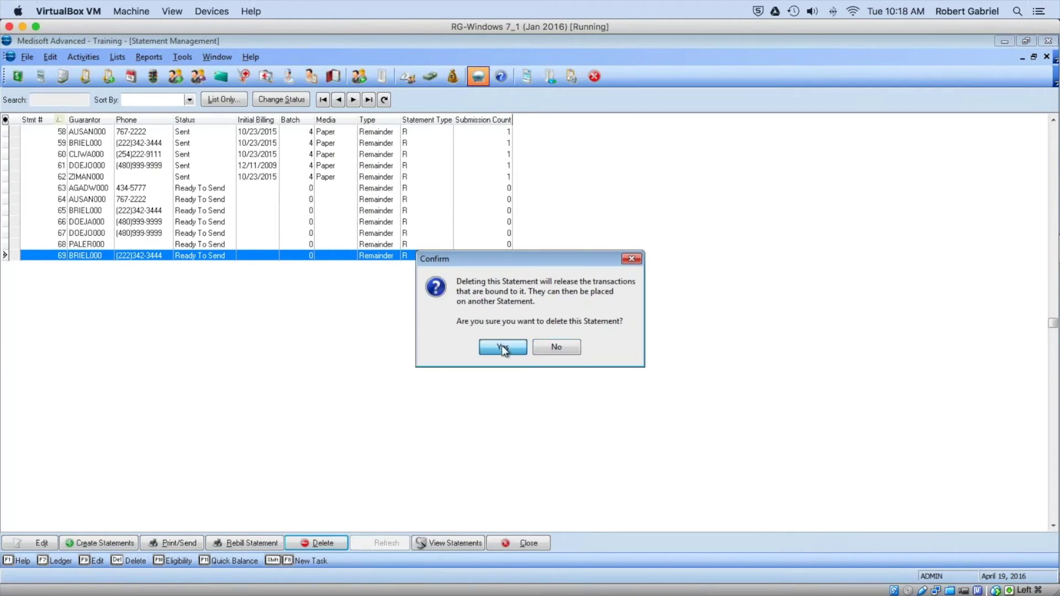
Step: Close Statement Management and open an empty Transaction Entry window
{"action": "left_click", "coordinate": [513, 543]}
{"action": "left_click", "coordinate": [17, 75]}
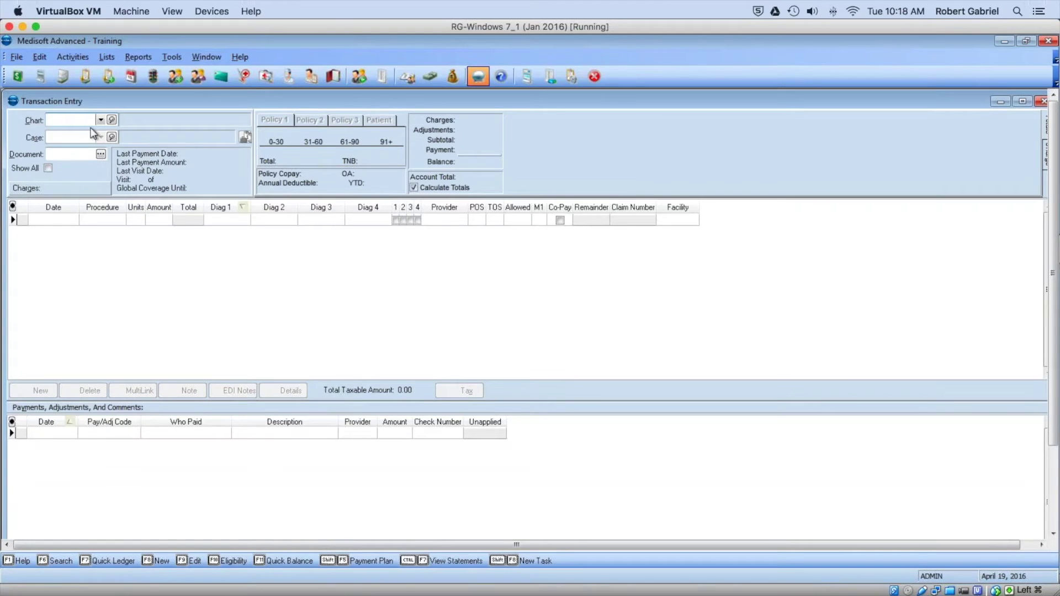
{"action": "left_click", "coordinate": [100, 120]}
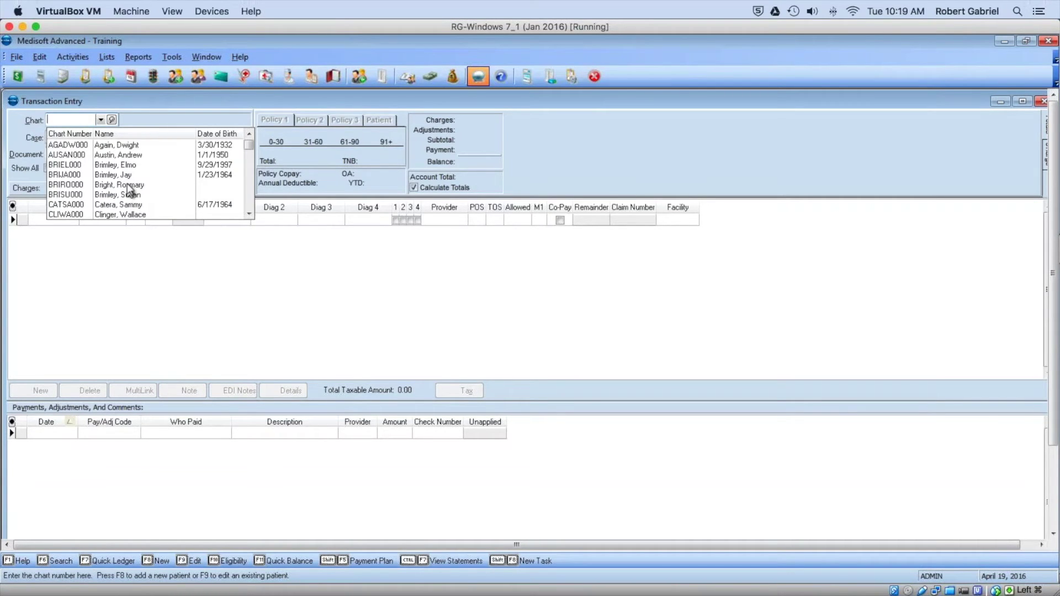
Step: Load case 32 and turn on Accept Assignment for its Oxford Policy 1, then save
{"action": "left_click", "coordinate": [122, 165]}
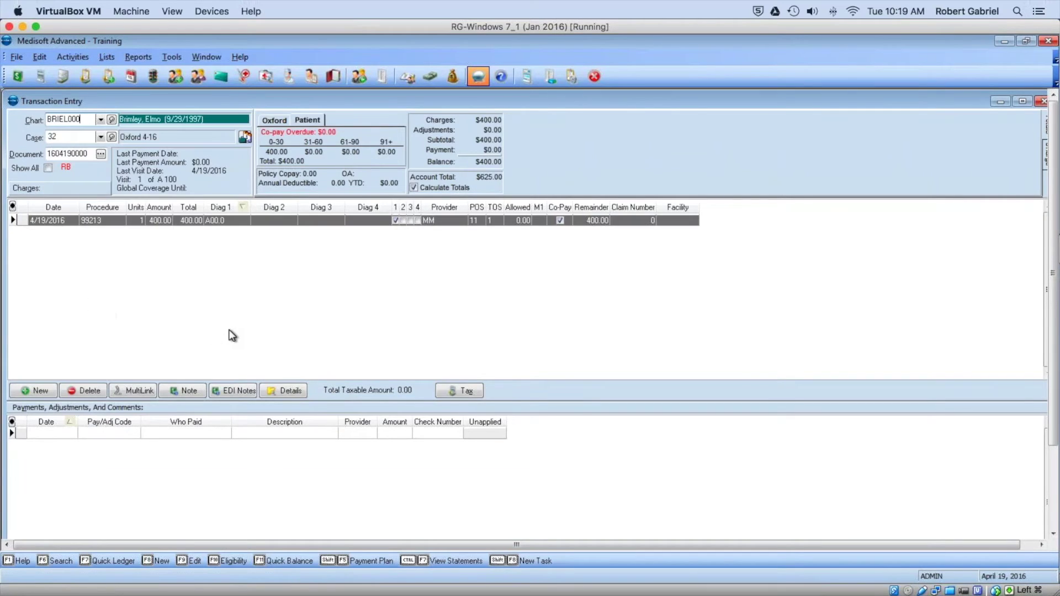
{"action": "left_click", "coordinate": [57, 138]}
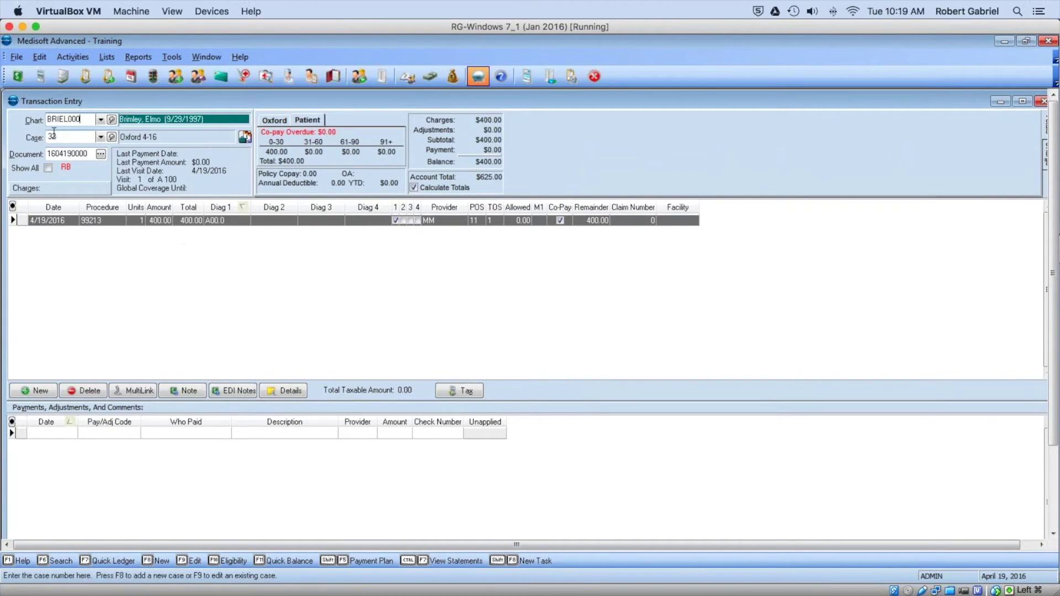
{"action": "right_click", "coordinate": [58, 138]}
{"action": "left_click", "coordinate": [91, 155]}
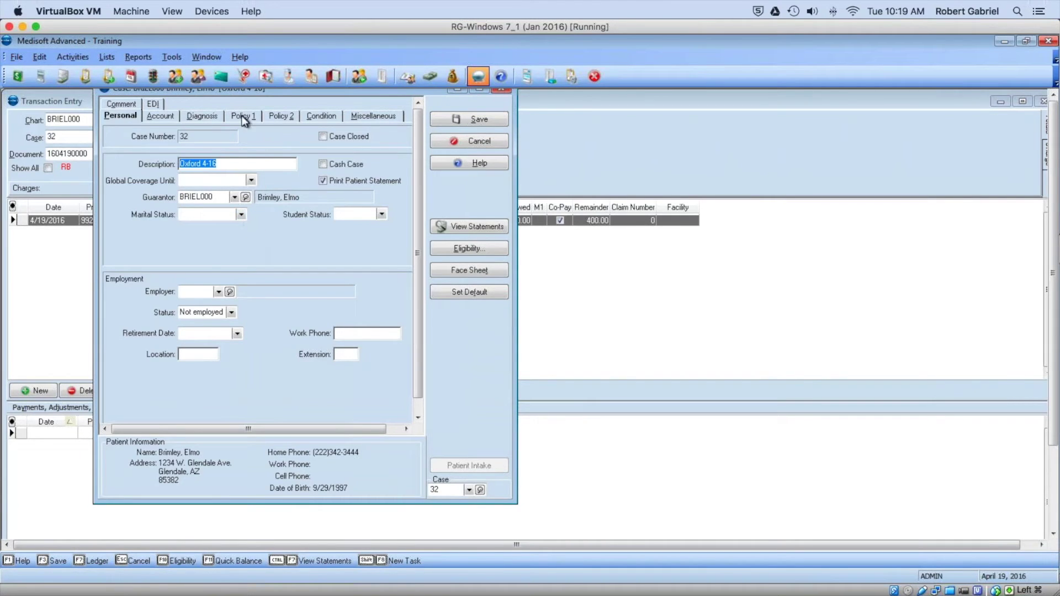
{"action": "left_click", "coordinate": [243, 116]}
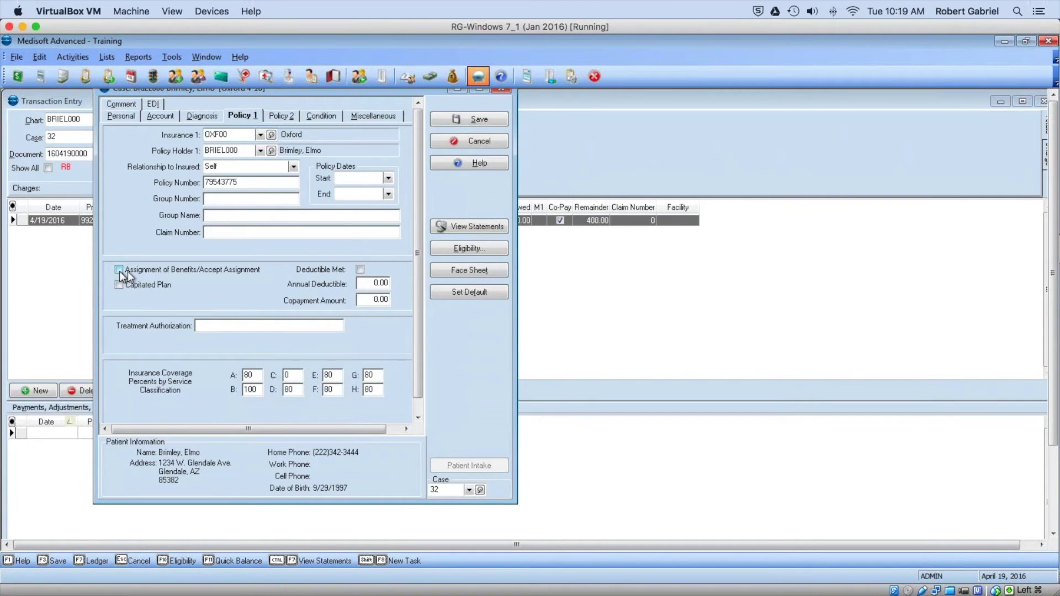
{"action": "left_click", "coordinate": [119, 270]}
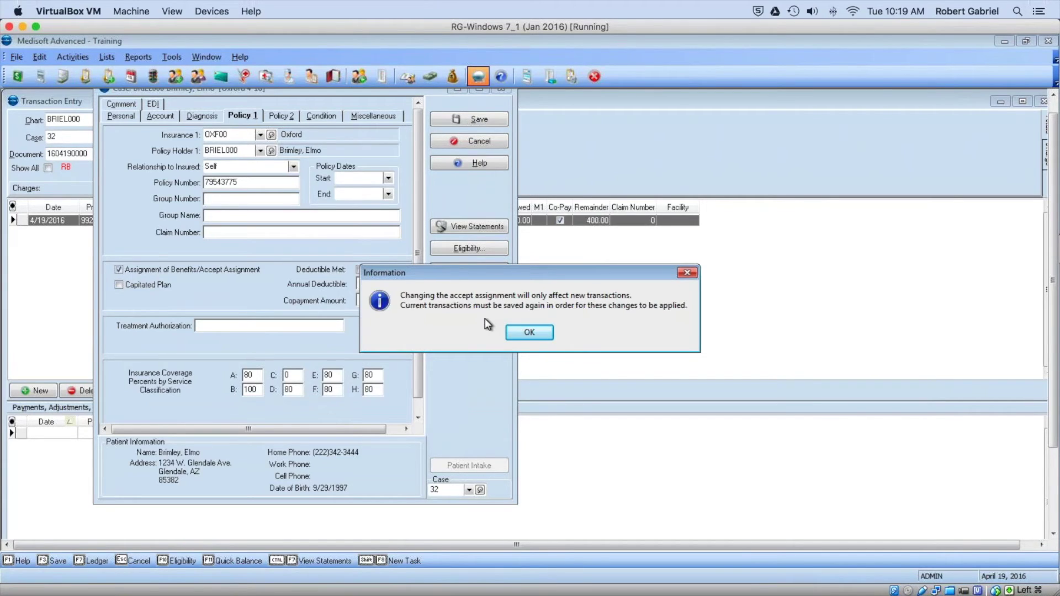
{"action": "left_click", "coordinate": [538, 334]}
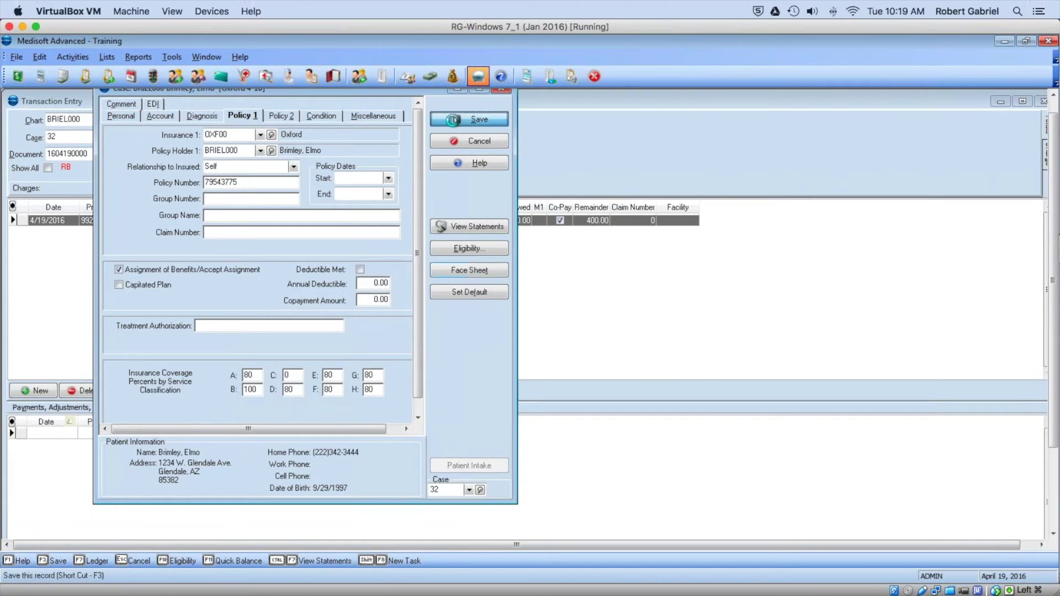
{"action": "left_click", "coordinate": [453, 120]}
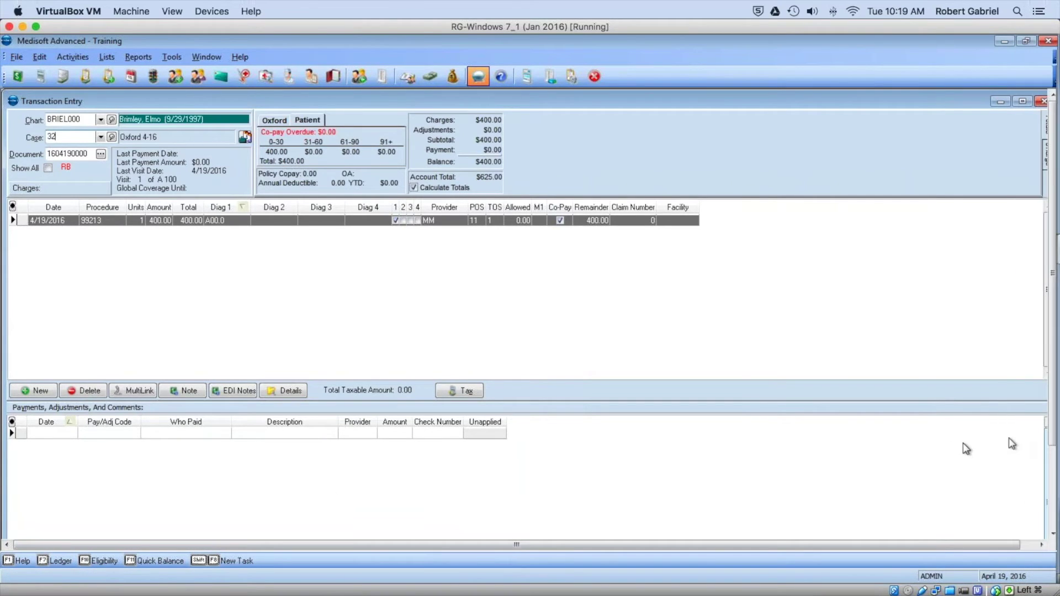
Step: Re-save all the patient's transactions with Update All under the new assignment setting
{"action": "left_click_drag", "start_coordinate": [1055, 438], "coordinate": [1055, 521]}
{"action": "left_click", "coordinate": [45, 522]}
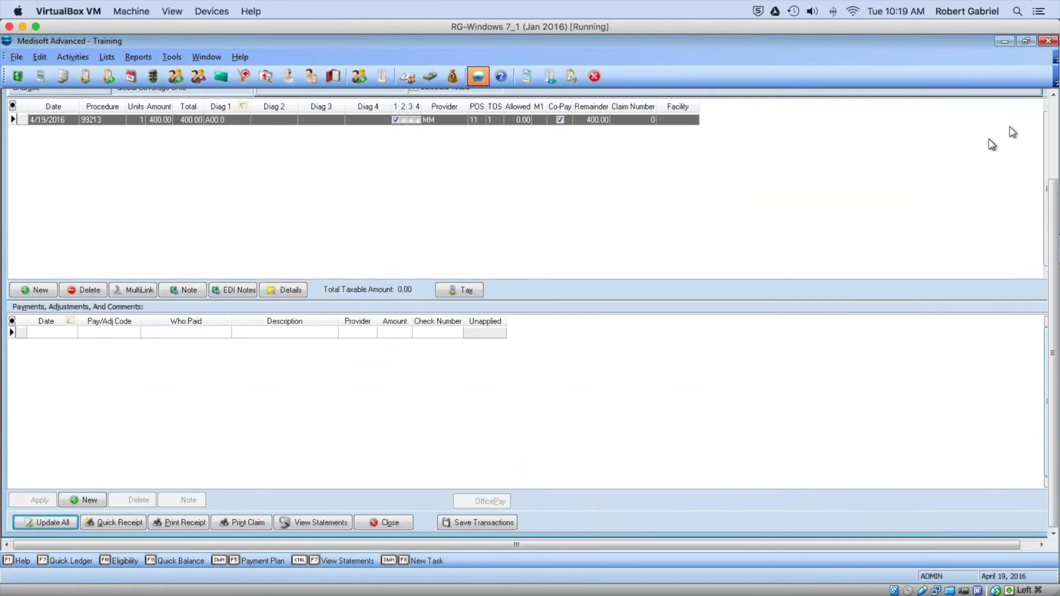
{"action": "left_click", "coordinate": [1054, 110]}
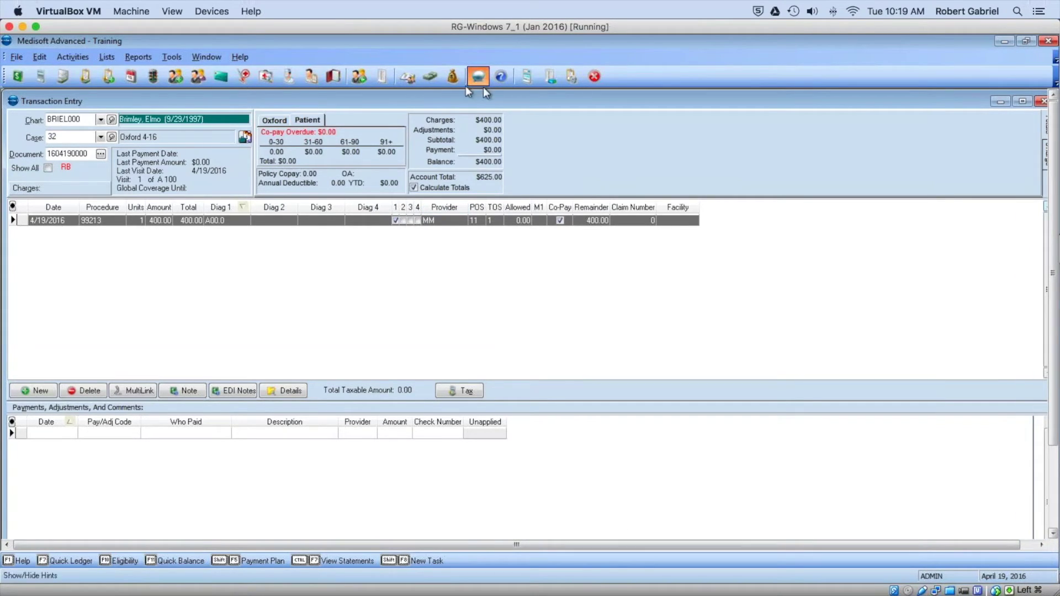
Step: Check that the Quick Balance shows 225.00, then close Transaction Entry
{"action": "left_click", "coordinate": [428, 79]}
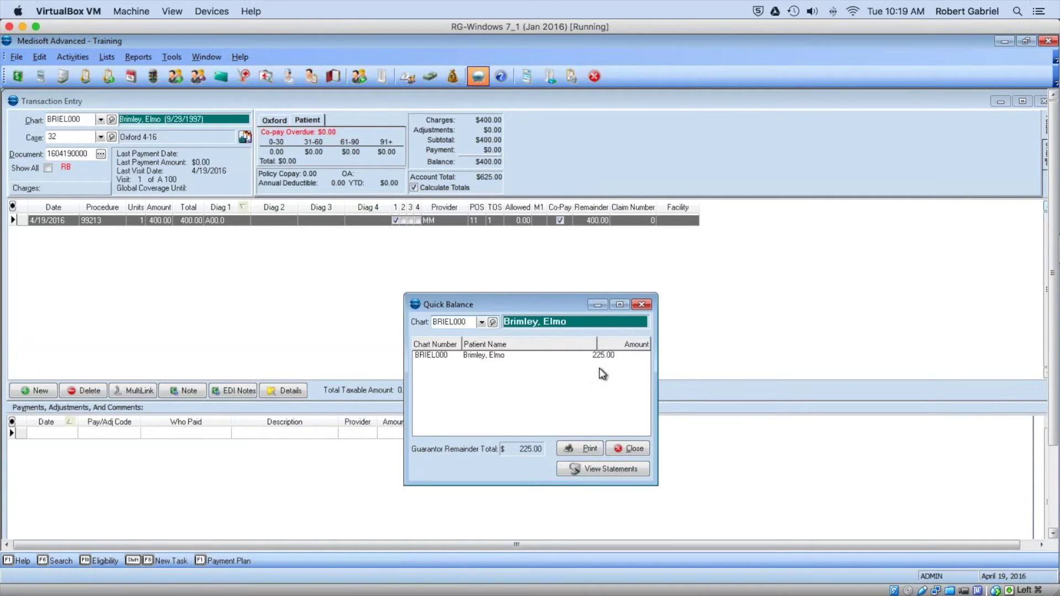
{"action": "left_click_drag", "start_coordinate": [572, 302], "coordinate": [559, 191]}
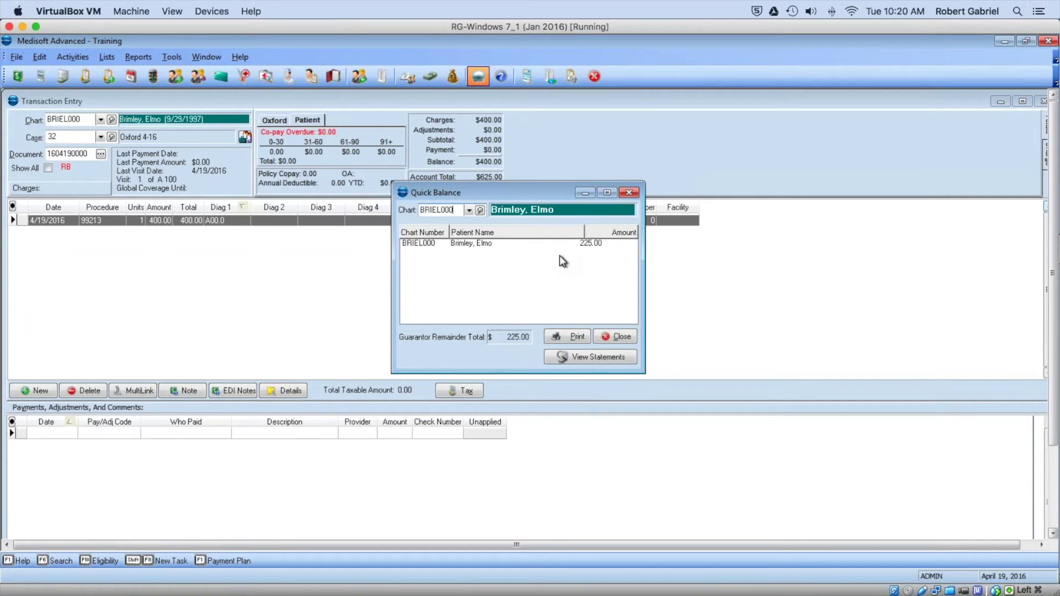
{"action": "left_click", "coordinate": [629, 192]}
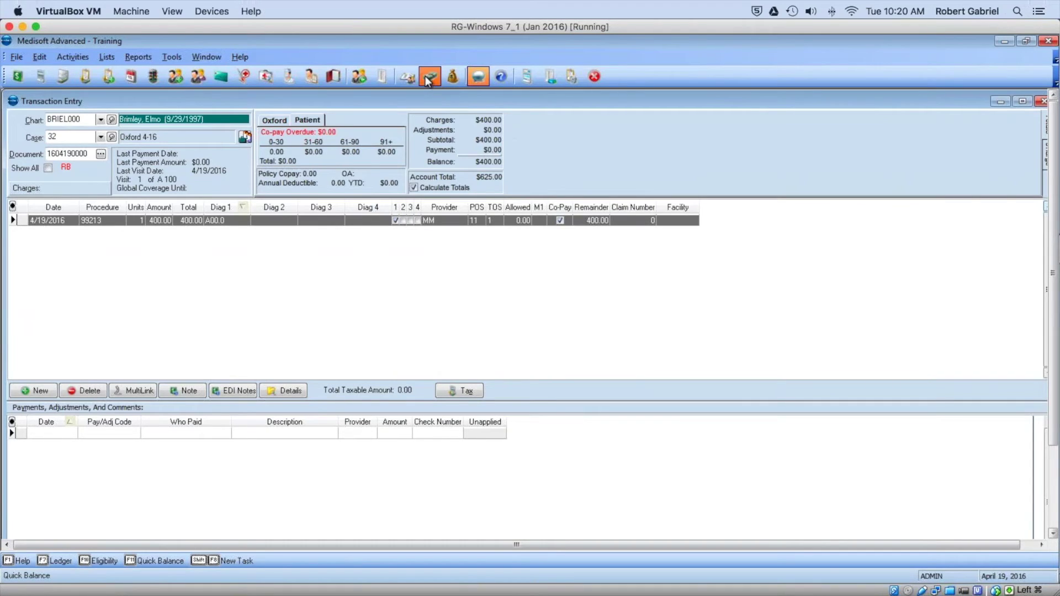
{"action": "left_click", "coordinate": [428, 80]}
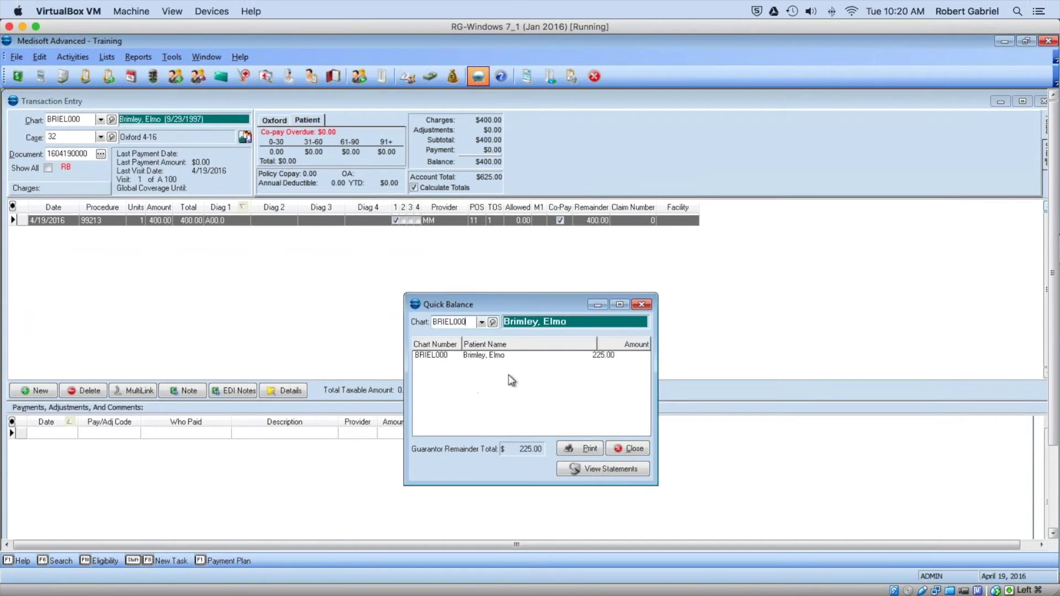
{"action": "left_click_drag", "start_coordinate": [479, 306], "coordinate": [424, 194]}
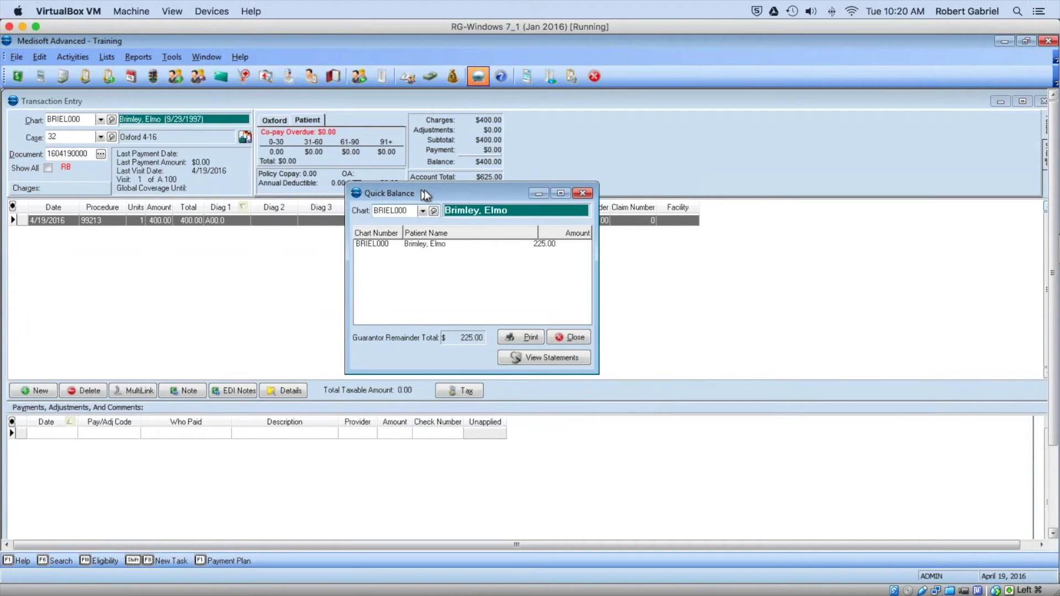
{"action": "left_click", "coordinate": [583, 195]}
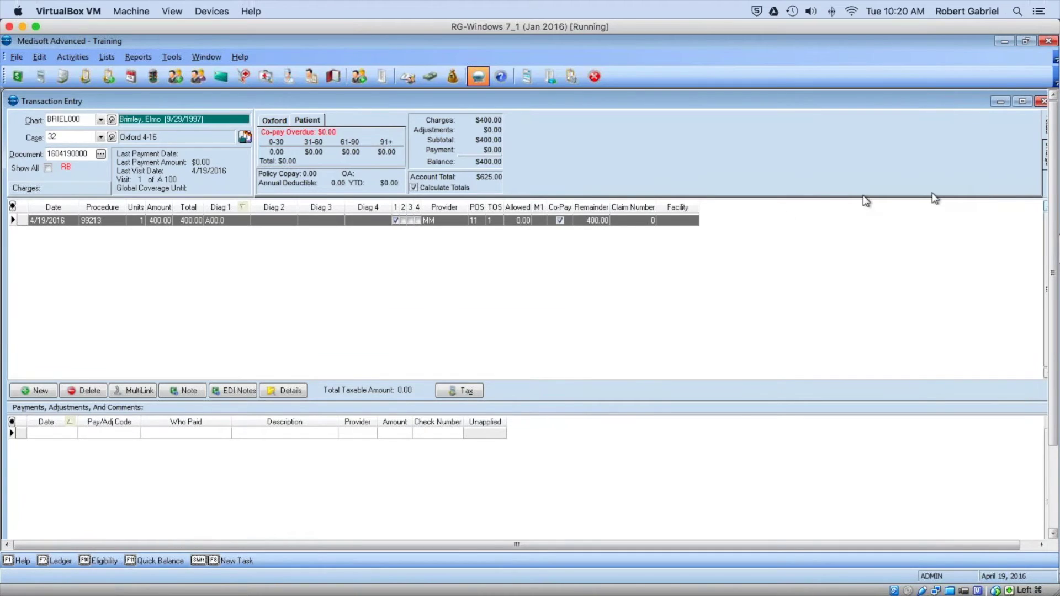
{"action": "left_click", "coordinate": [1041, 102]}
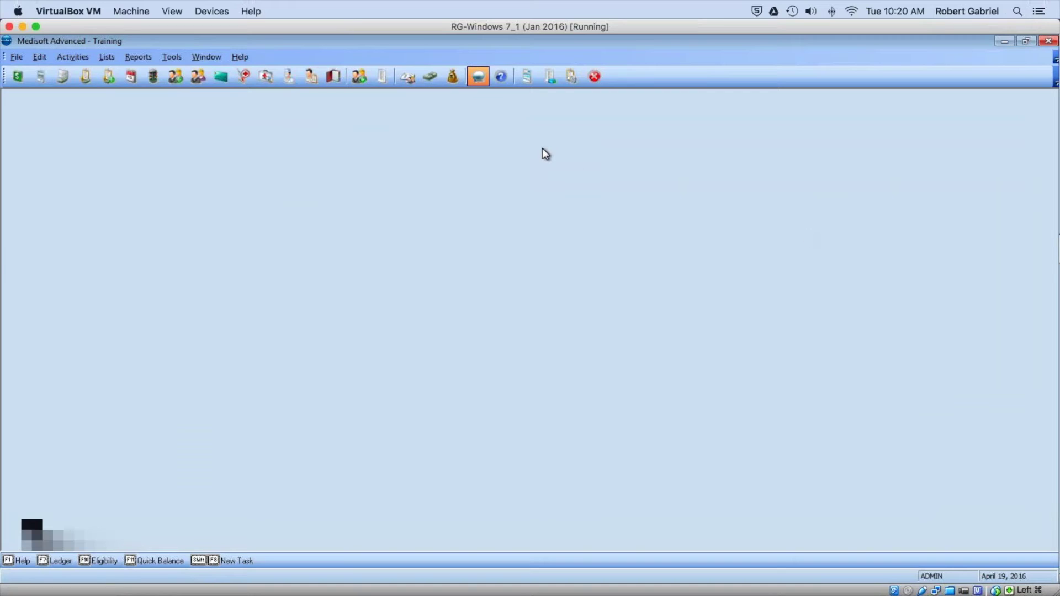
Step: Add a 4/19/2016 Oxford (OXF00) insurance check deposit, check 1234, for $200.00
{"action": "left_click", "coordinate": [447, 78]}
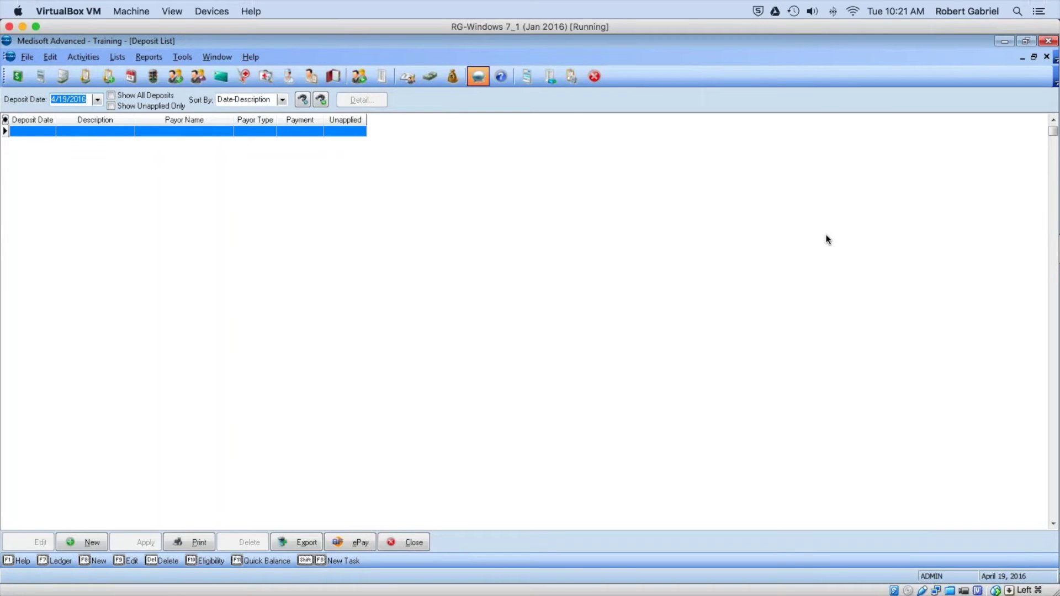
{"action": "left_click", "coordinate": [93, 543]}
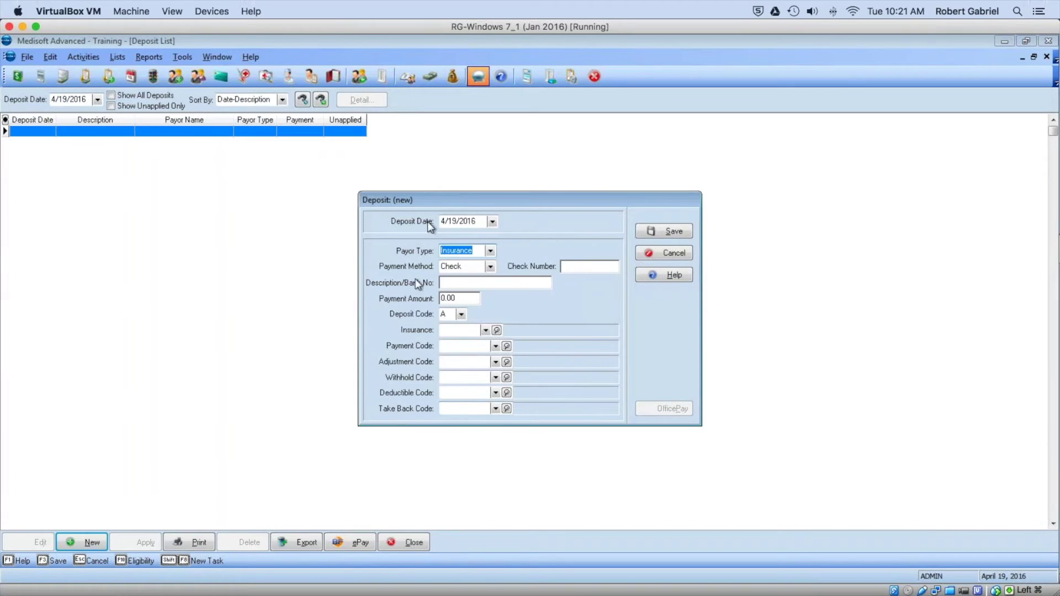
{"action": "left_click", "coordinate": [563, 267]}
{"action": "type", "text": "1234"}
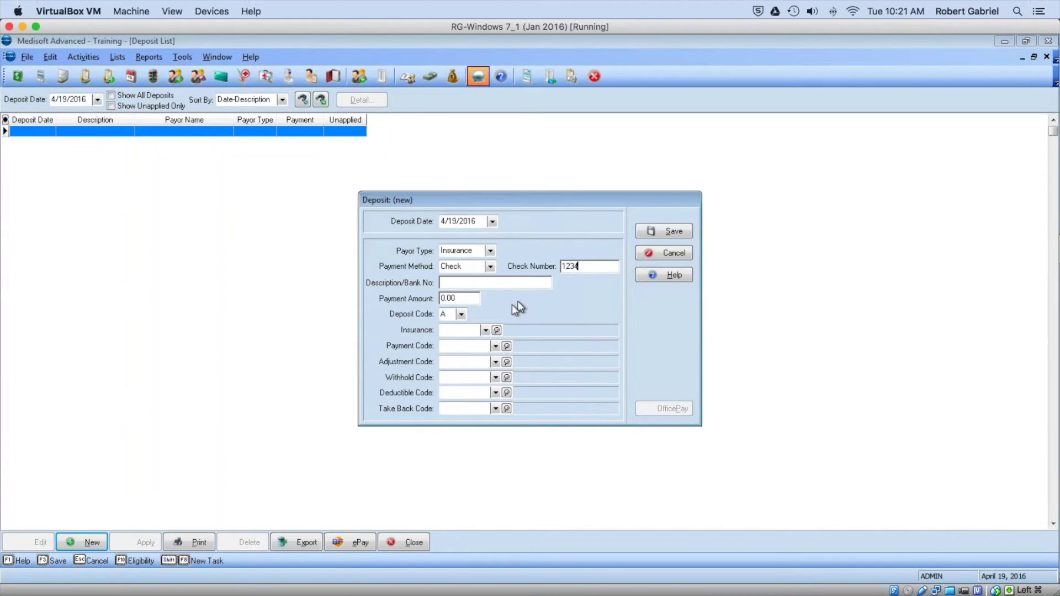
{"action": "left_click", "coordinate": [452, 332]}
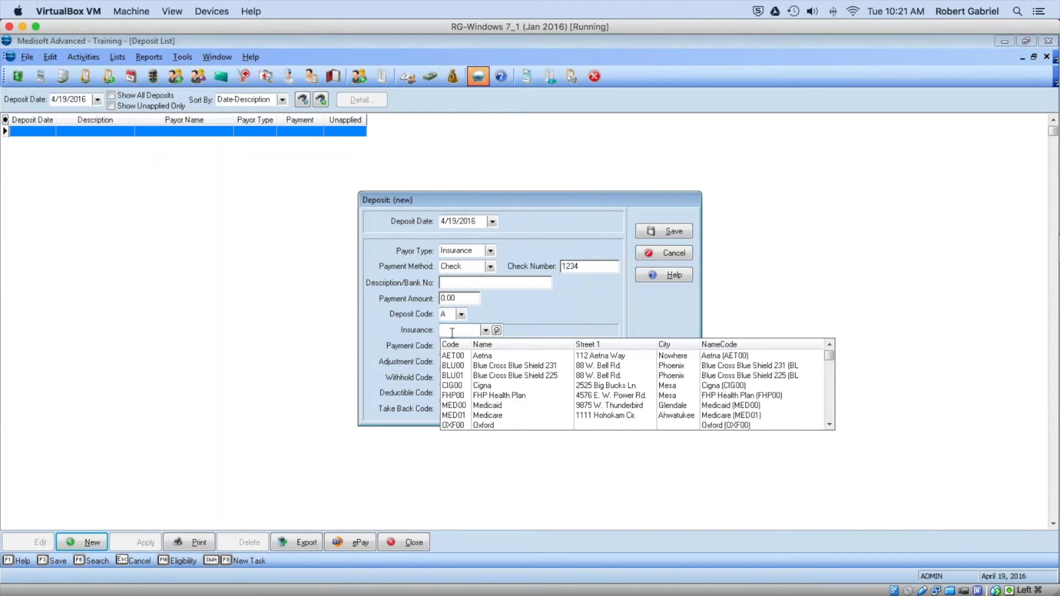
{"action": "type", "text": "O"}
{"action": "left_click", "coordinate": [472, 407]}
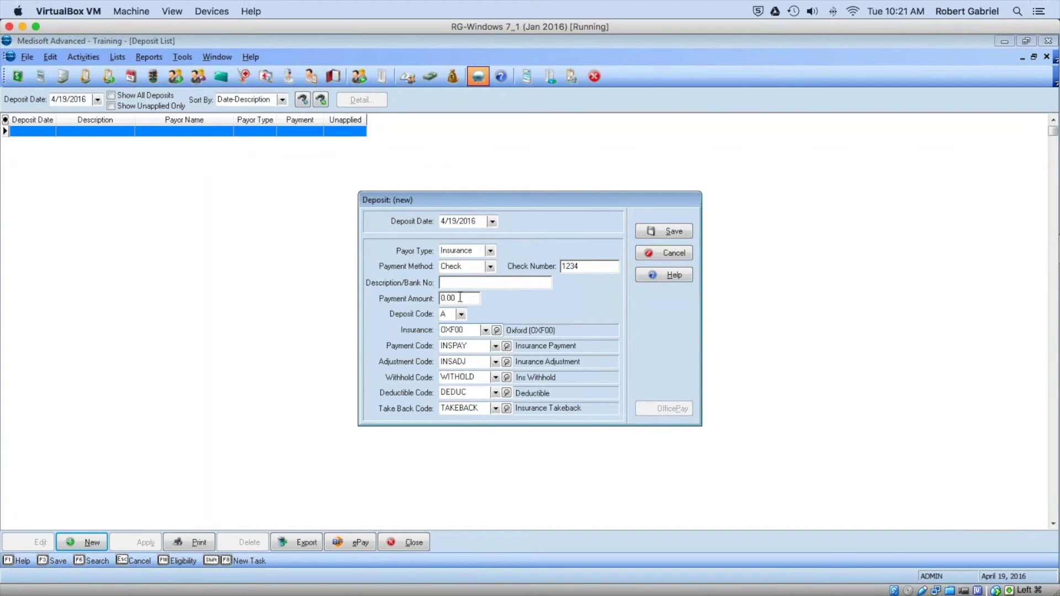
{"action": "left_click", "coordinate": [441, 298]}
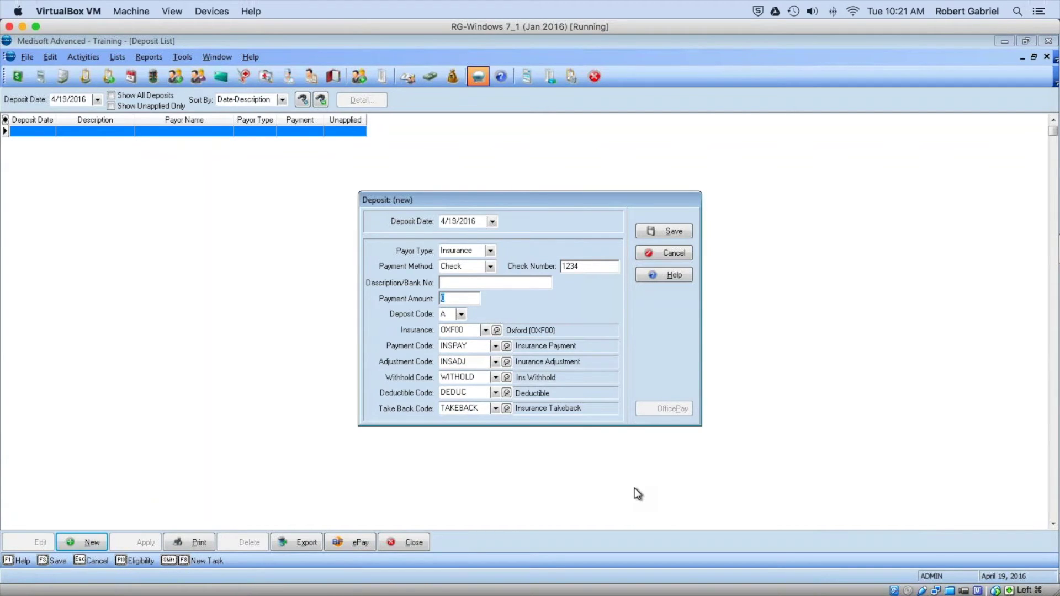
{"action": "type", "text": "200"}
{"action": "left_click", "coordinate": [666, 231]}
{"action": "left_click", "coordinate": [145, 542]}
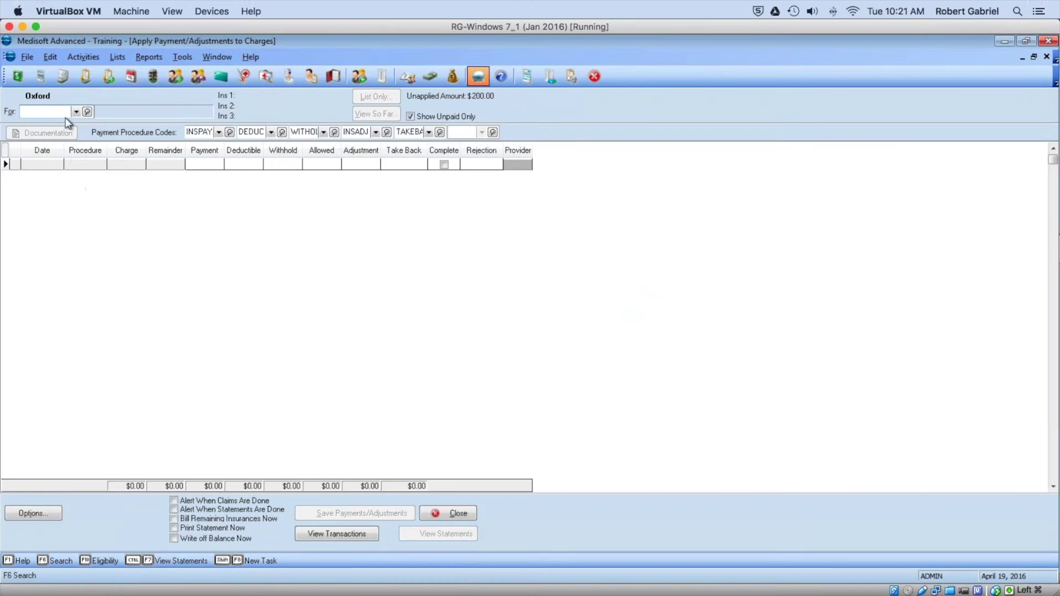
Step: Post a $200 payment and $200 deductible to the patient's 99213 charge, then close the deposit list
{"action": "left_click", "coordinate": [76, 112]}
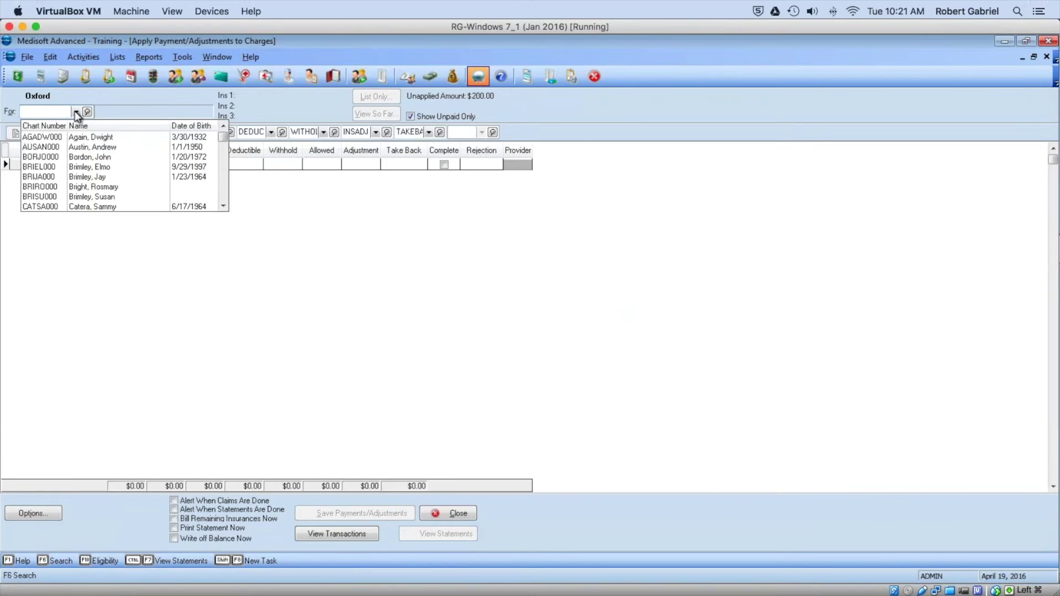
{"action": "left_click", "coordinate": [102, 167]}
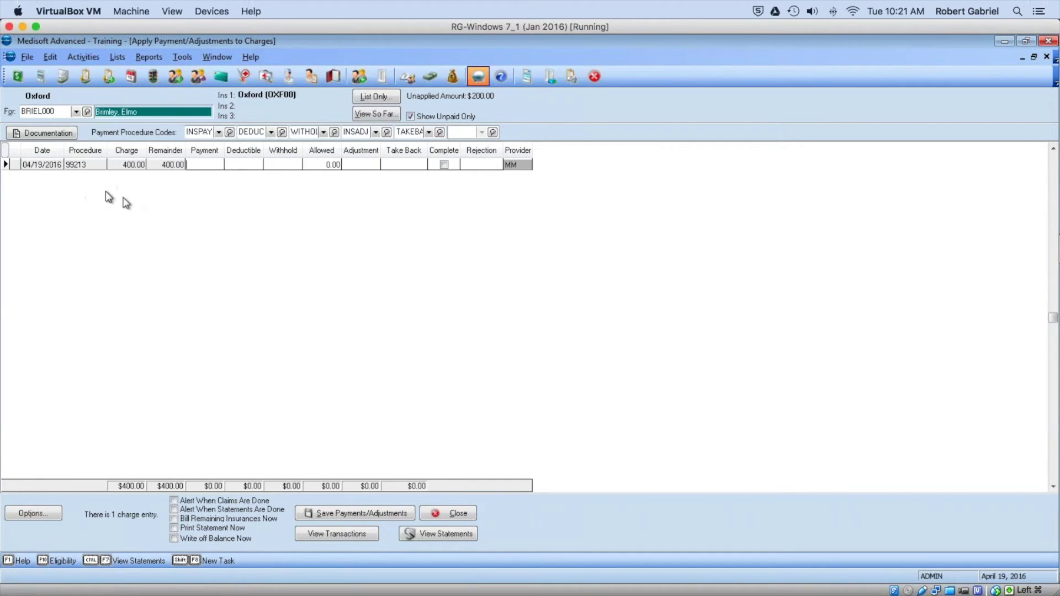
{"action": "left_click", "coordinate": [193, 162]}
{"action": "type", "text": "200"}
{"action": "left_click", "coordinate": [234, 163]}
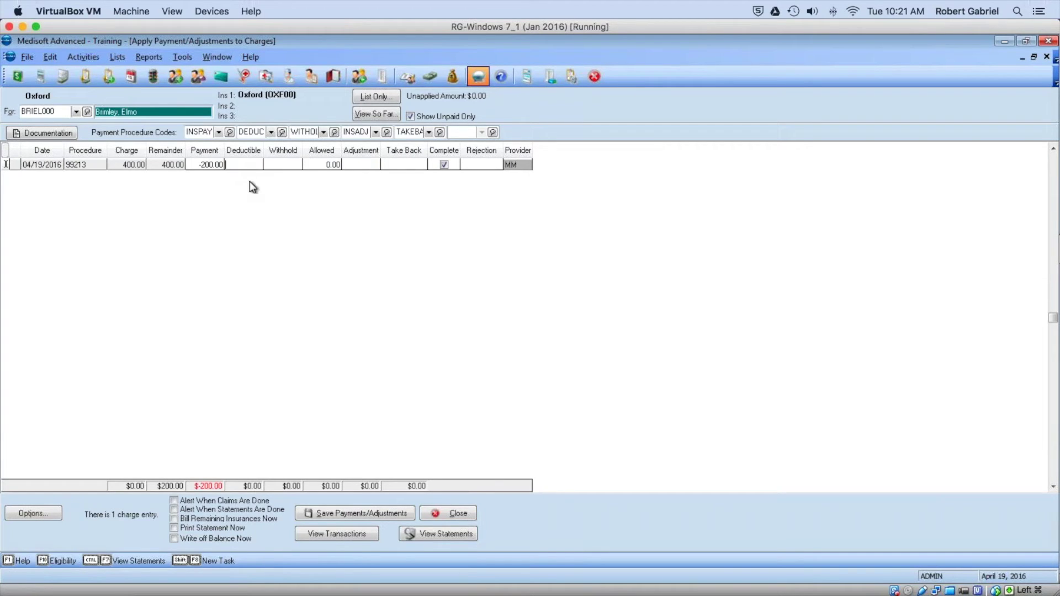
{"action": "type", "text": "200"}
{"action": "key", "text": "Tab"}
{"action": "left_click", "coordinate": [400, 516]}
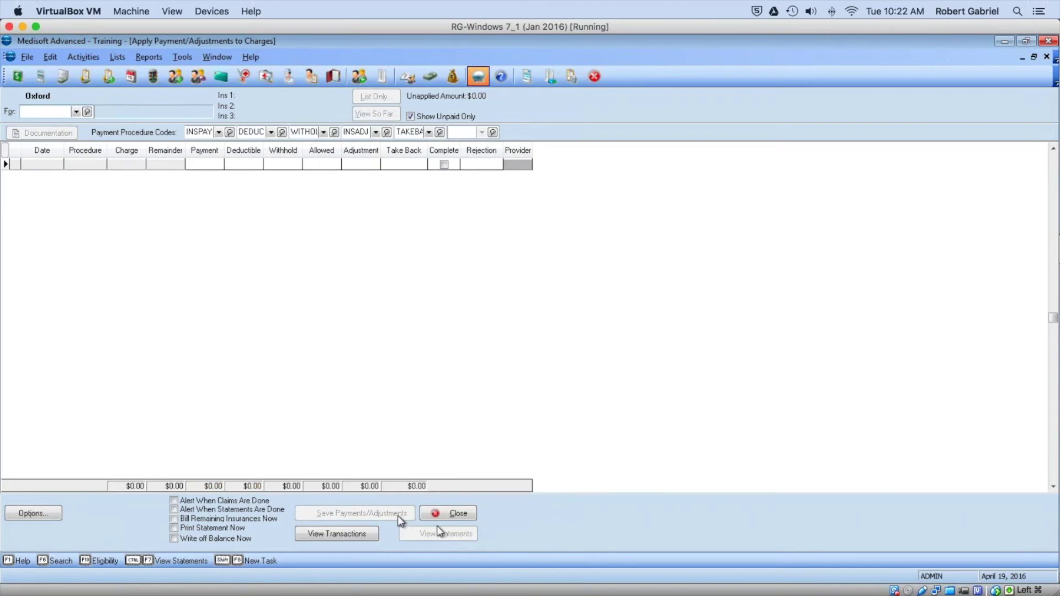
{"action": "left_click", "coordinate": [452, 516]}
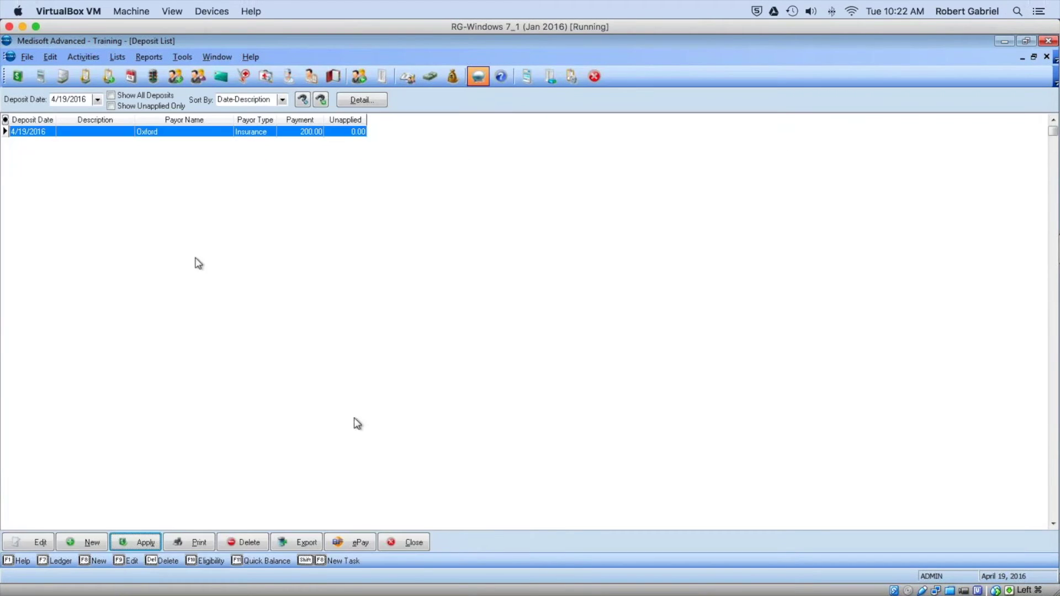
{"action": "left_click", "coordinate": [411, 549]}
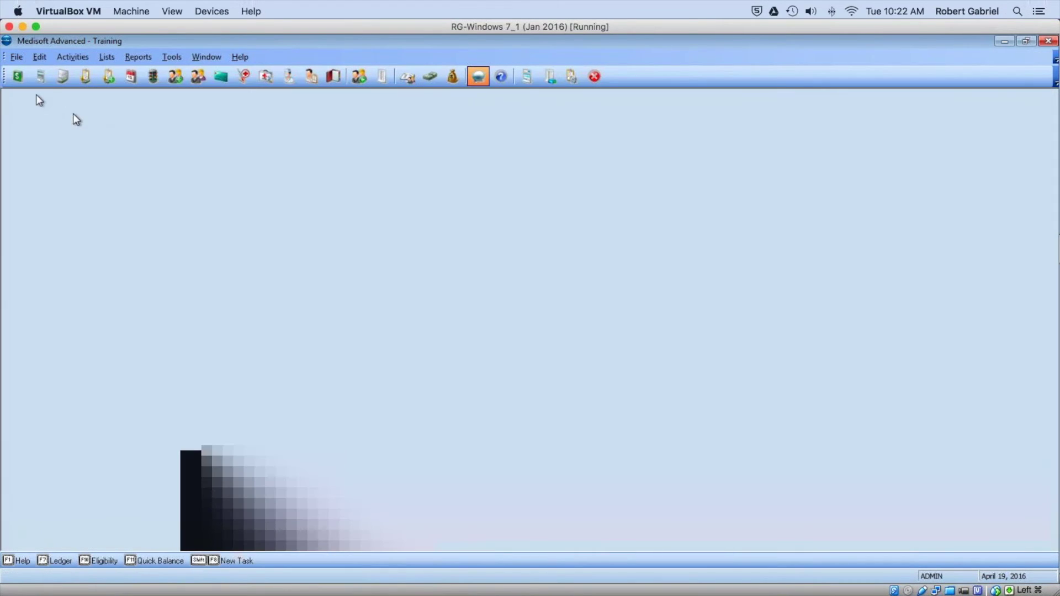
Step: Load the patient's chart in Transaction Entry, review its Quick Balance, then close both windows
{"action": "left_click", "coordinate": [16, 77]}
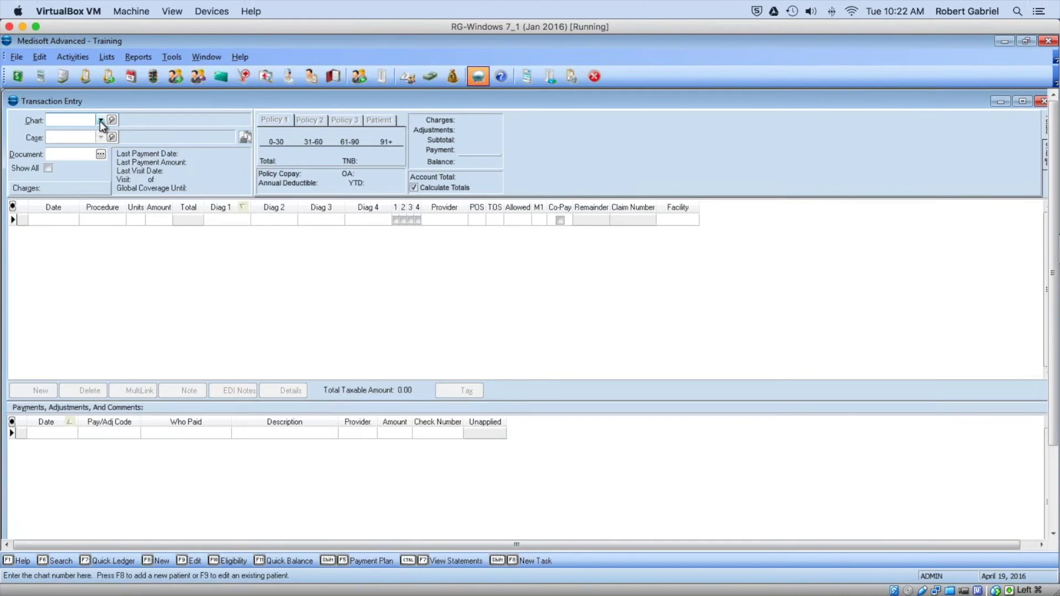
{"action": "left_click", "coordinate": [101, 120]}
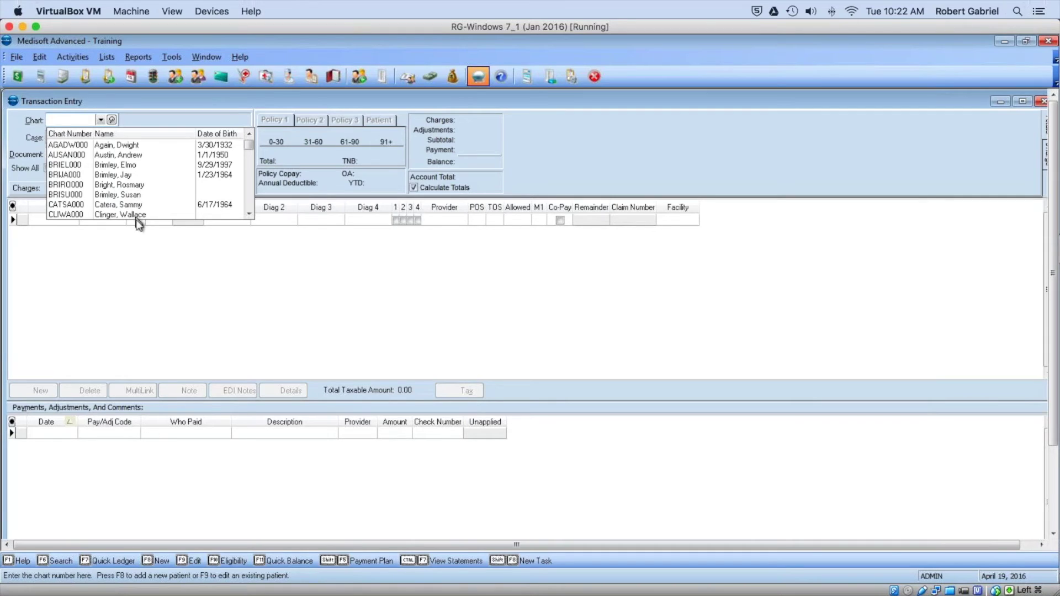
{"action": "left_click", "coordinate": [127, 165]}
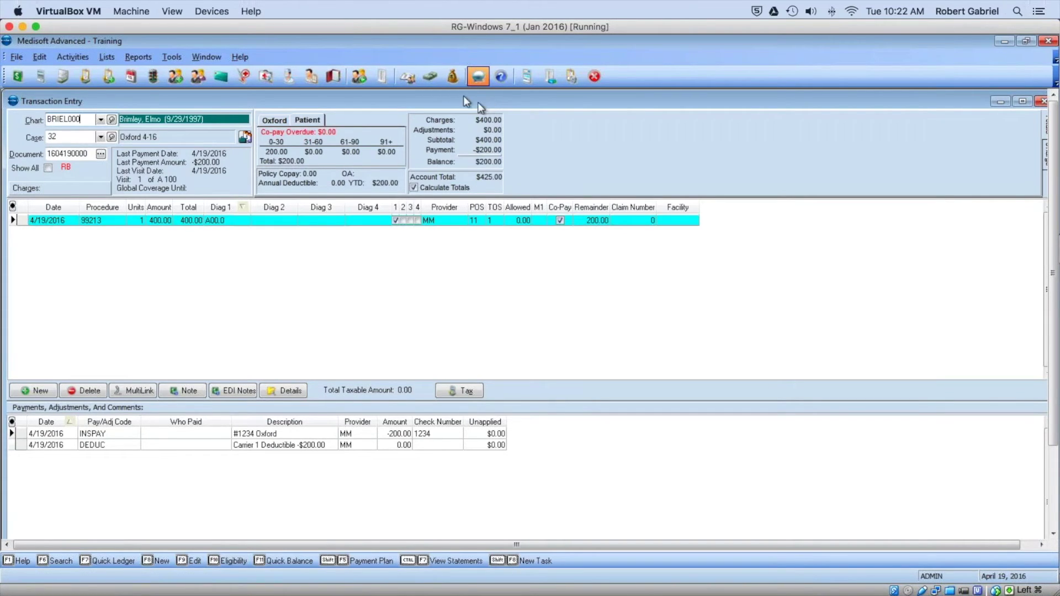
{"action": "left_click", "coordinate": [433, 78]}
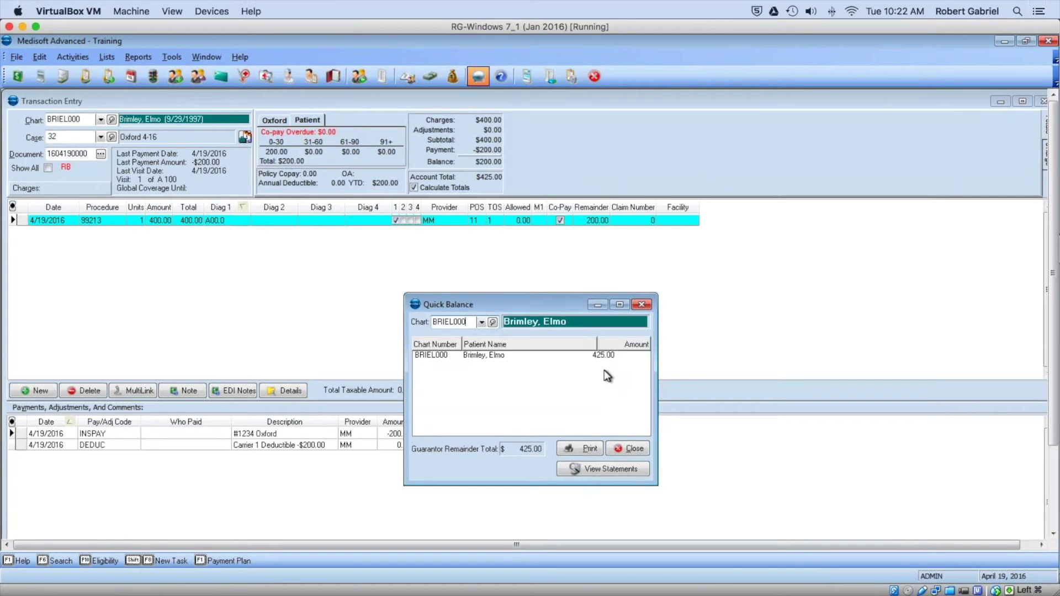
{"action": "left_click", "coordinate": [642, 305]}
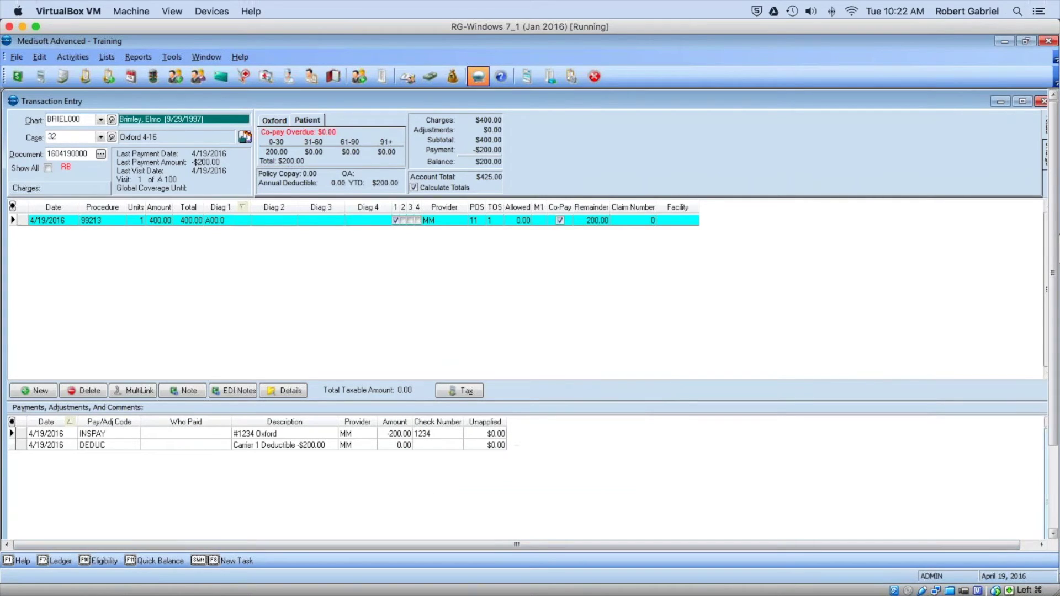
{"action": "left_click", "coordinate": [1041, 102]}
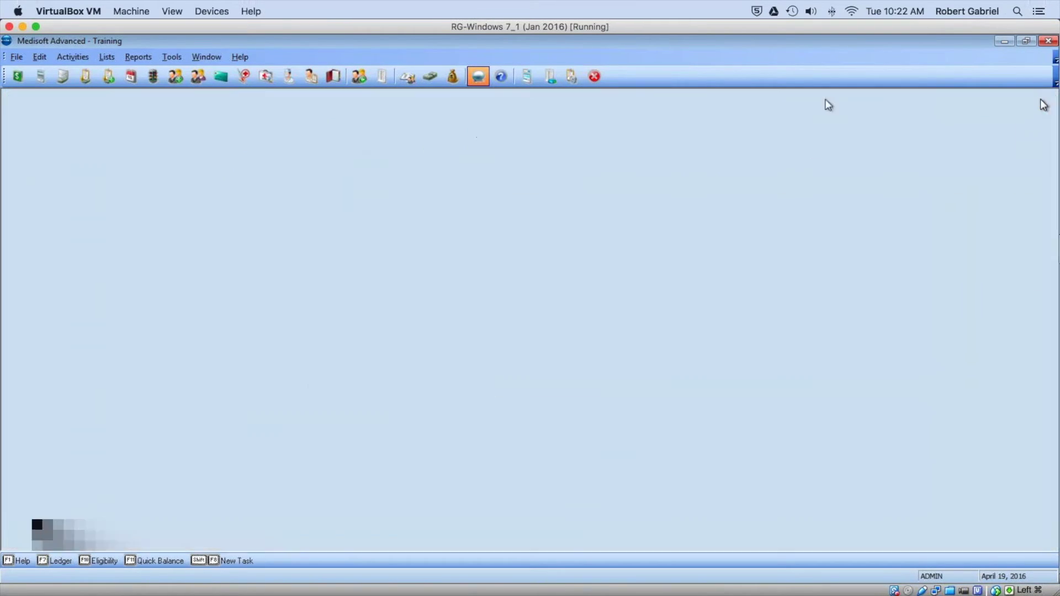
Step: Create a new remainder statement in Statement Management
{"action": "left_click", "coordinate": [53, 79]}
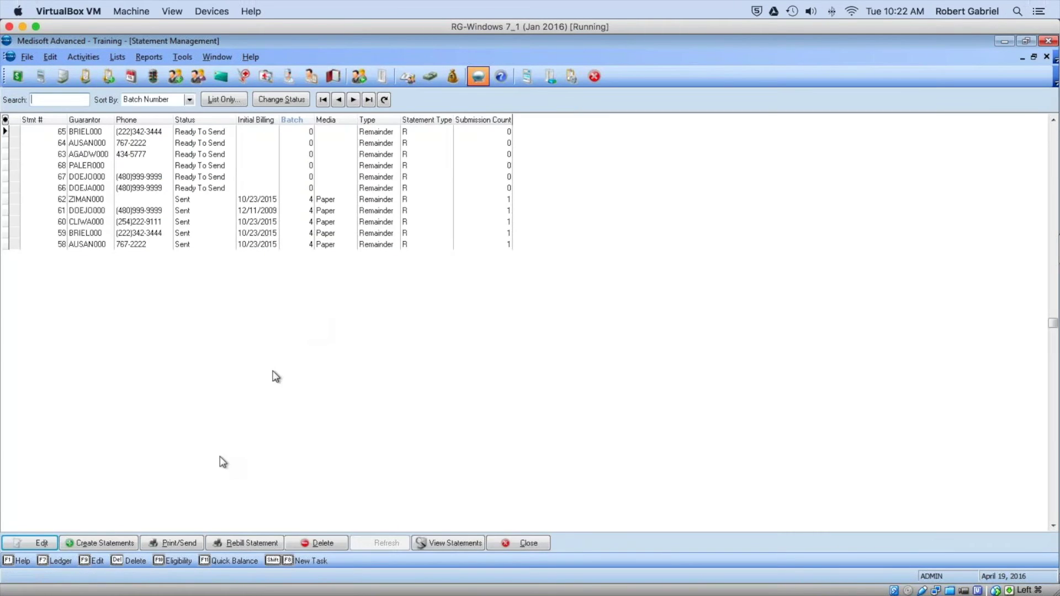
{"action": "left_click", "coordinate": [127, 543]}
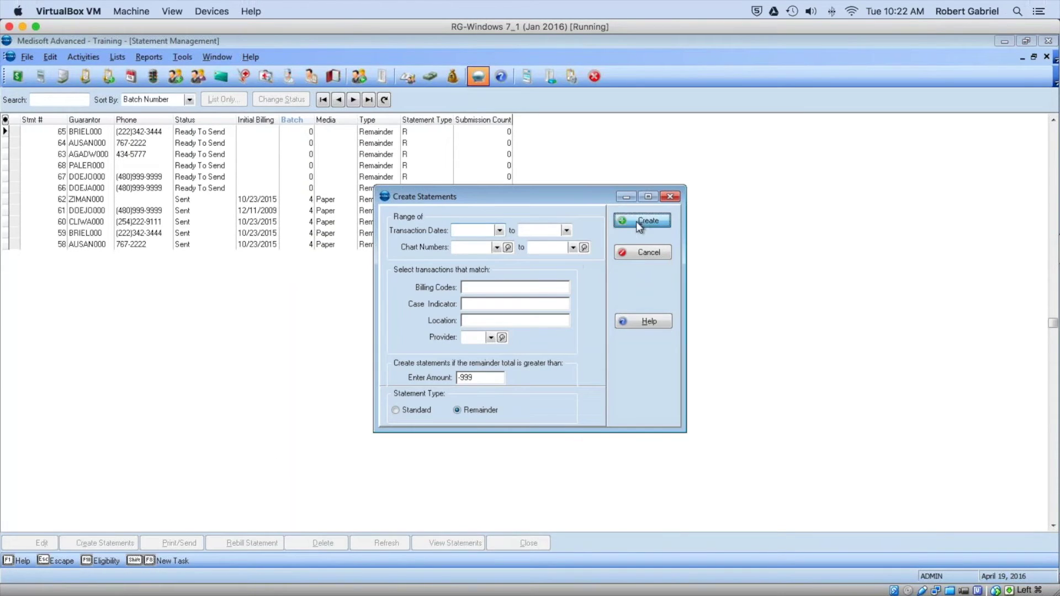
{"action": "left_click", "coordinate": [639, 221]}
{"action": "left_click", "coordinate": [539, 334]}
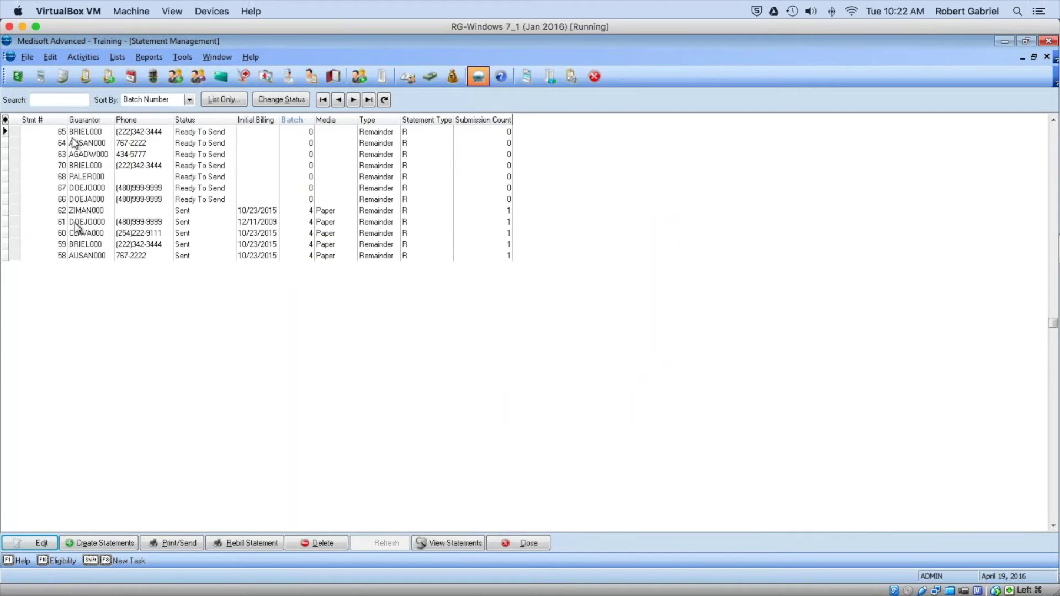
Step: Preview the Remainder Statement (All Pmts/Deduct) report on screen as a paper statement
{"action": "left_click", "coordinate": [107, 133]}
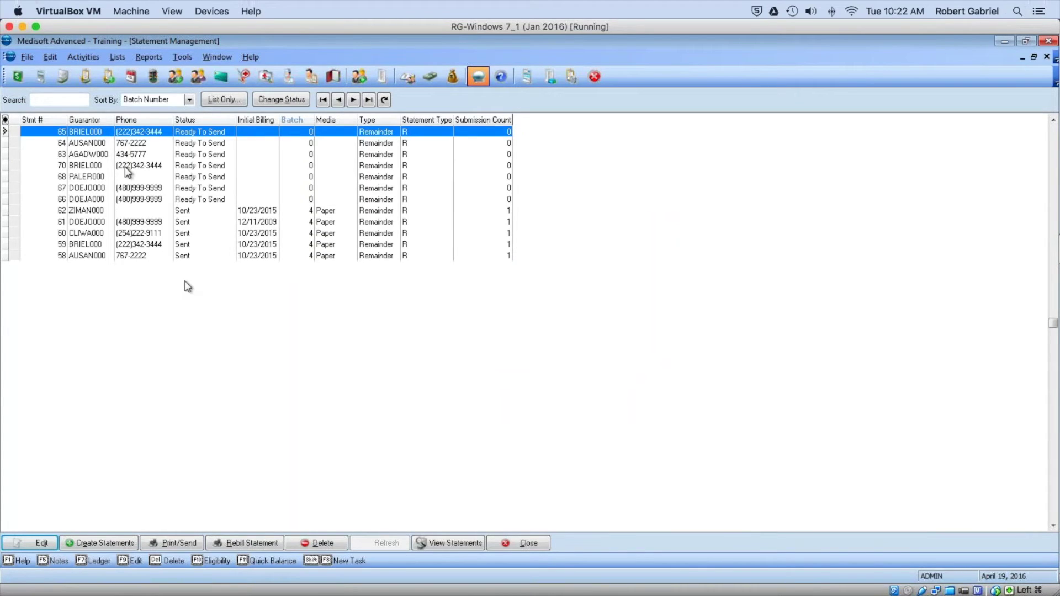
{"action": "left_click", "coordinate": [160, 542]}
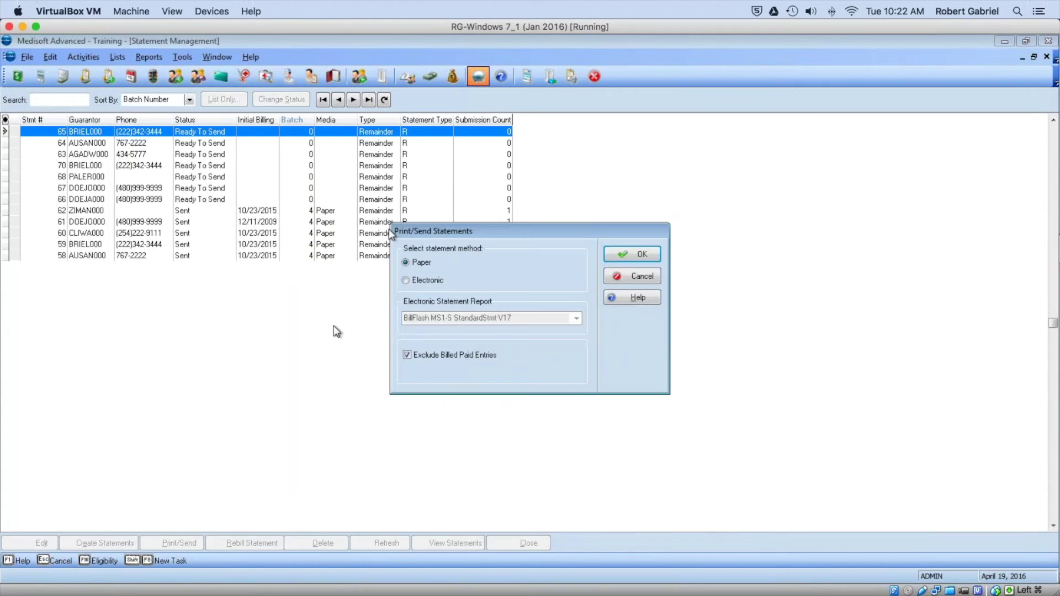
{"action": "left_click", "coordinate": [635, 255]}
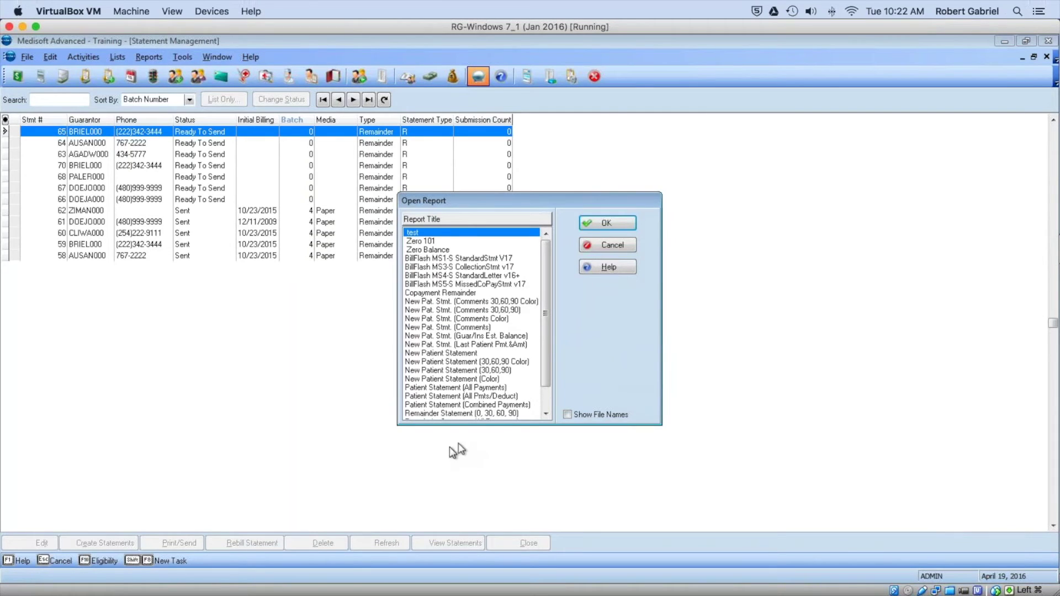
{"action": "left_click", "coordinate": [495, 397]}
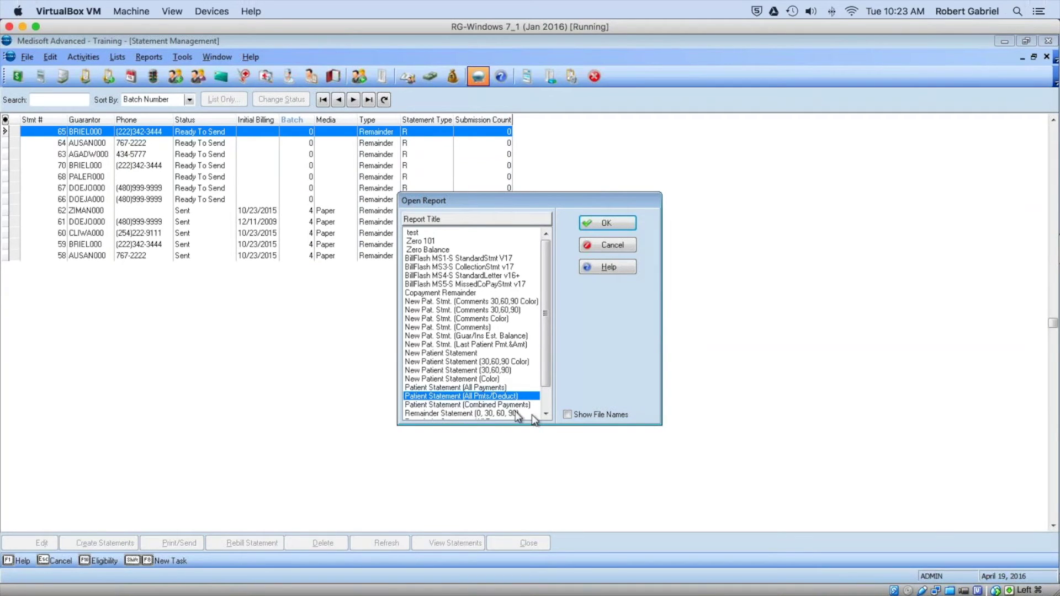
{"action": "left_click", "coordinate": [544, 414]}
{"action": "left_click", "coordinate": [544, 414]}
{"action": "left_click", "coordinate": [545, 414]}
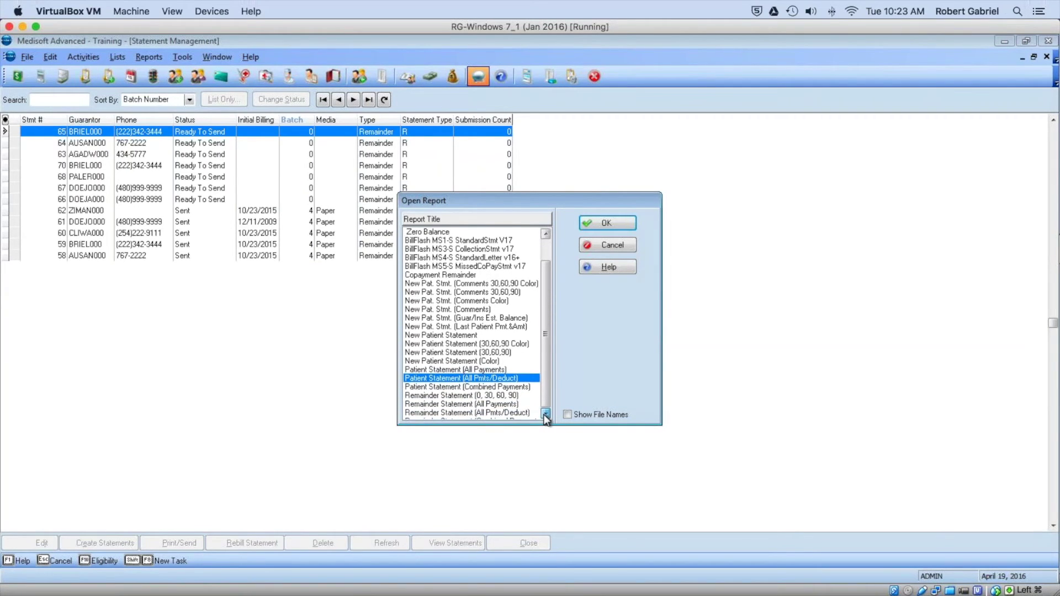
{"action": "left_click", "coordinate": [486, 406]}
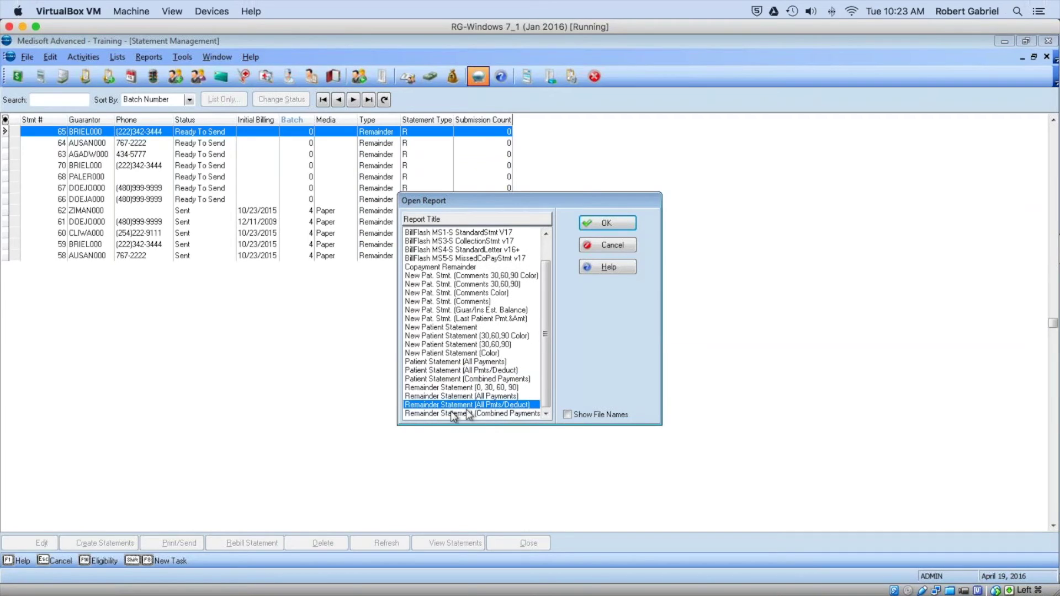
{"action": "left_click", "coordinate": [595, 225]}
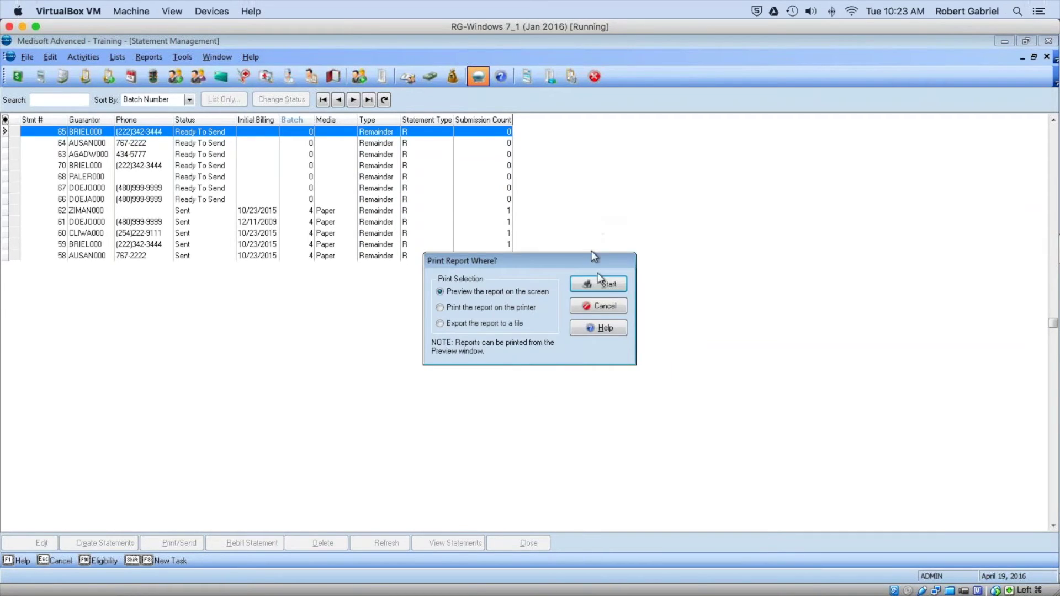
{"action": "left_click", "coordinate": [601, 287]}
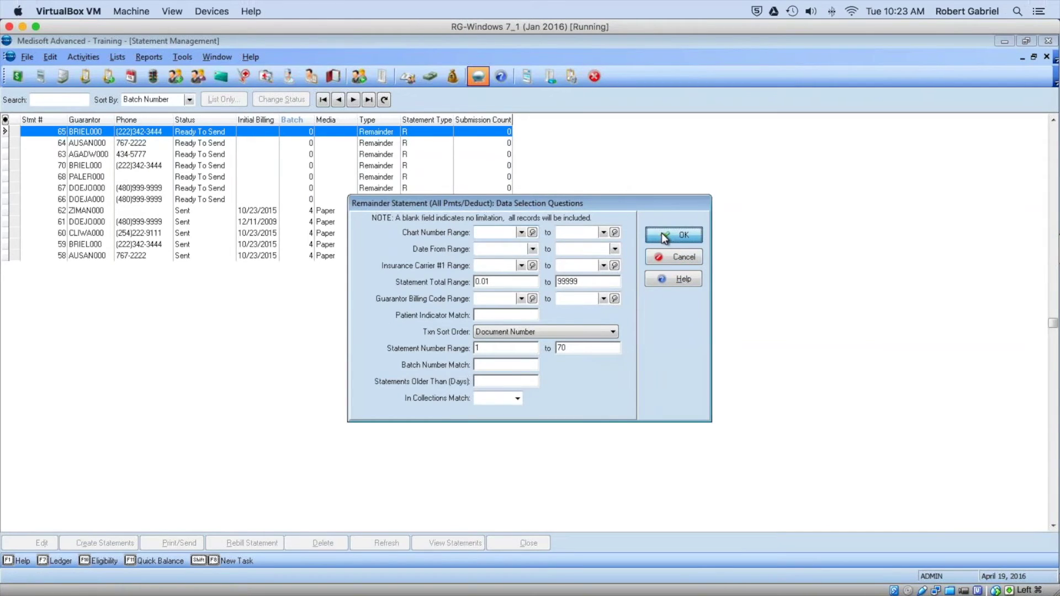
{"action": "left_click", "coordinate": [661, 234]}
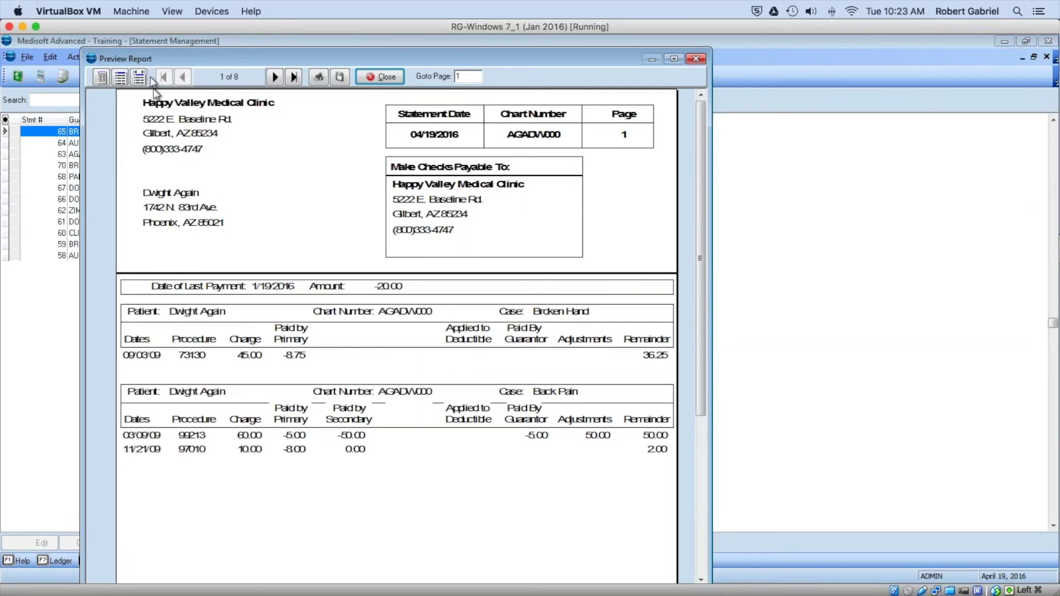
Step: Review the patient's statement on page 3 showing the Oxford $200 payment and deductible, then close it
{"action": "left_click", "coordinate": [277, 77]}
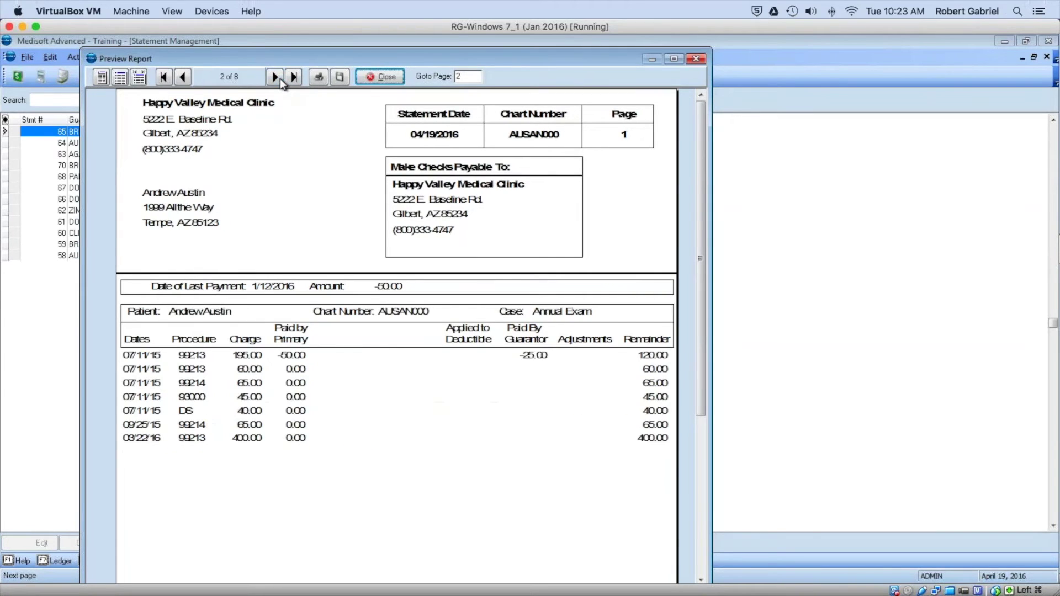
{"action": "left_click", "coordinate": [276, 77]}
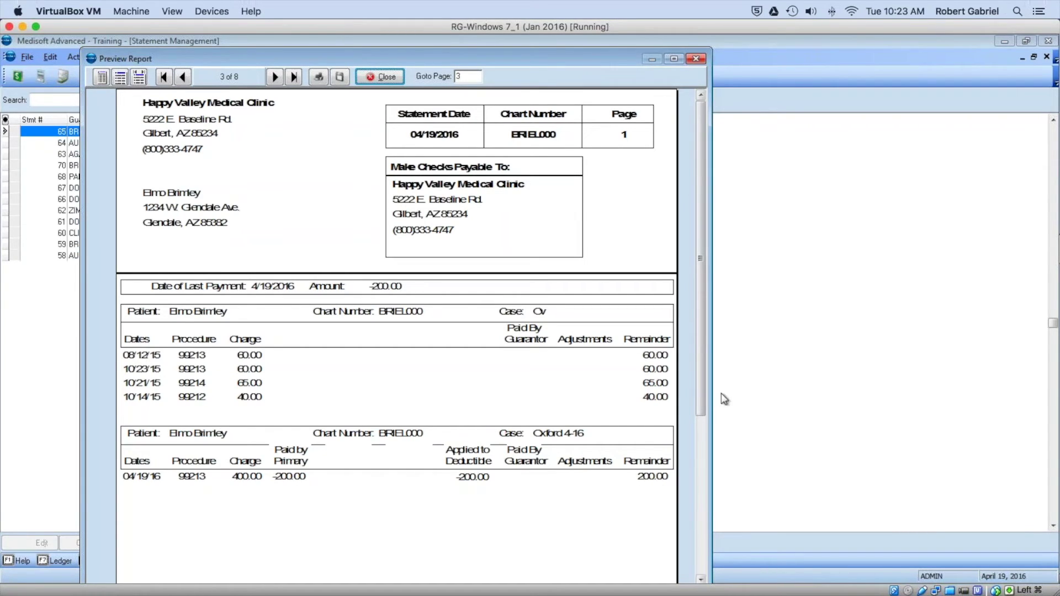
{"action": "left_click_drag", "start_coordinate": [705, 404], "coordinate": [711, 430]}
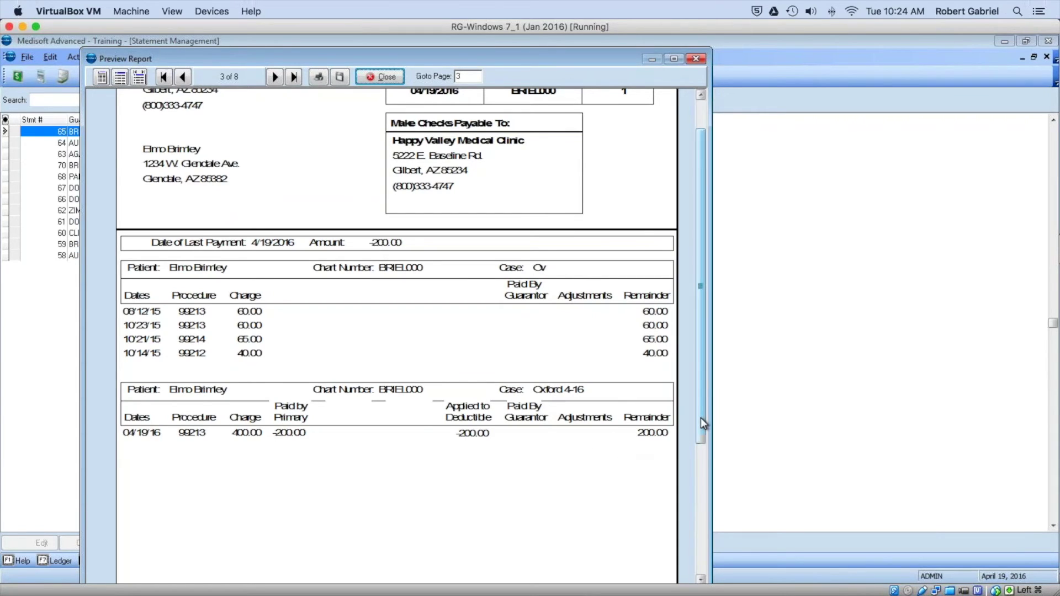
{"action": "left_click_drag", "start_coordinate": [700, 418], "coordinate": [705, 486]}
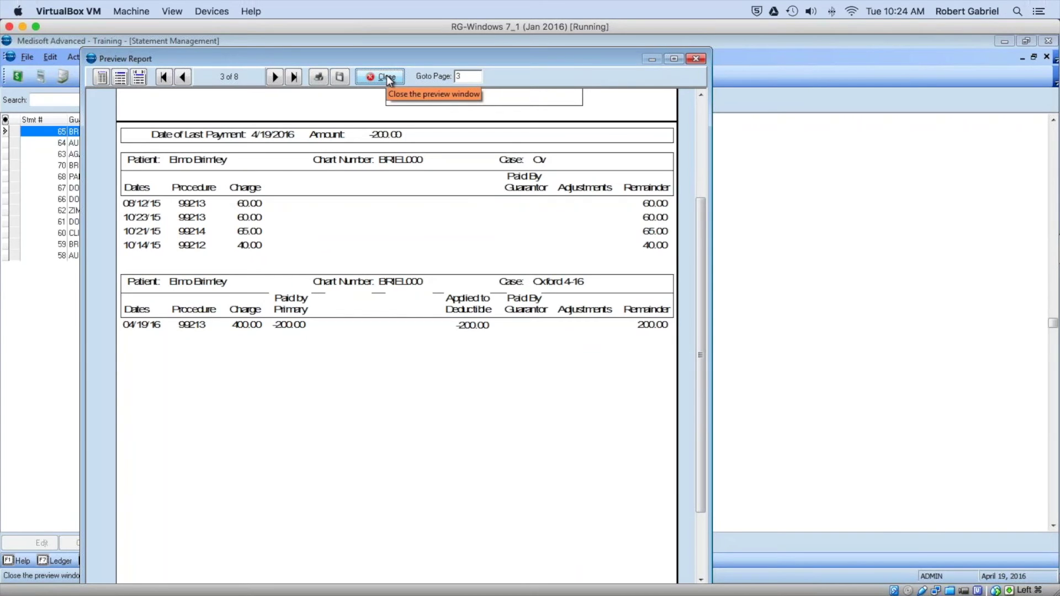
{"action": "left_click", "coordinate": [387, 77]}
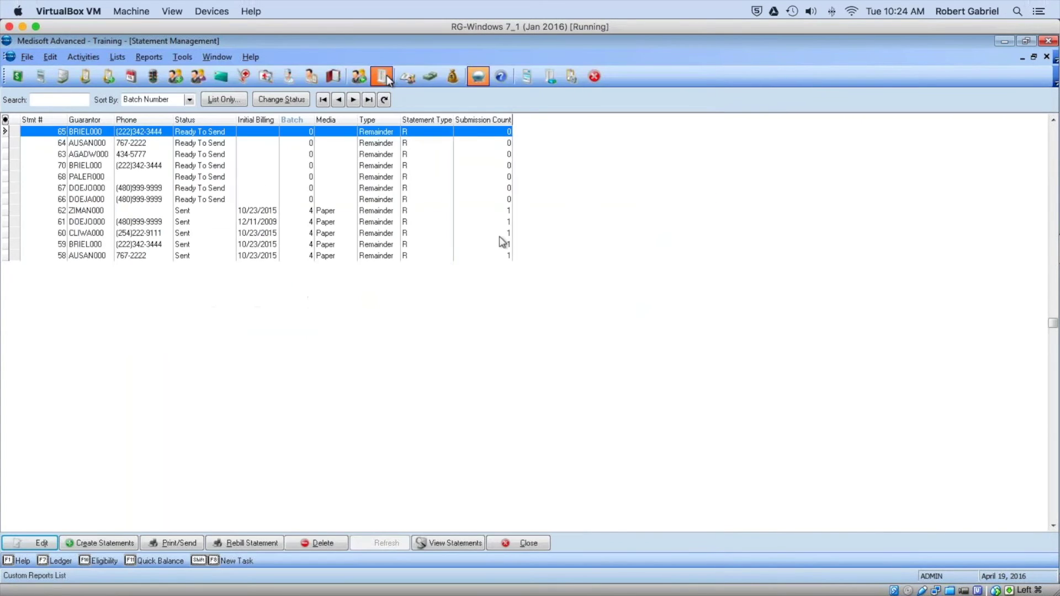
Step: Load the patient's chart in Transaction Entry and open the Quick Ledger
{"action": "left_click", "coordinate": [522, 539]}
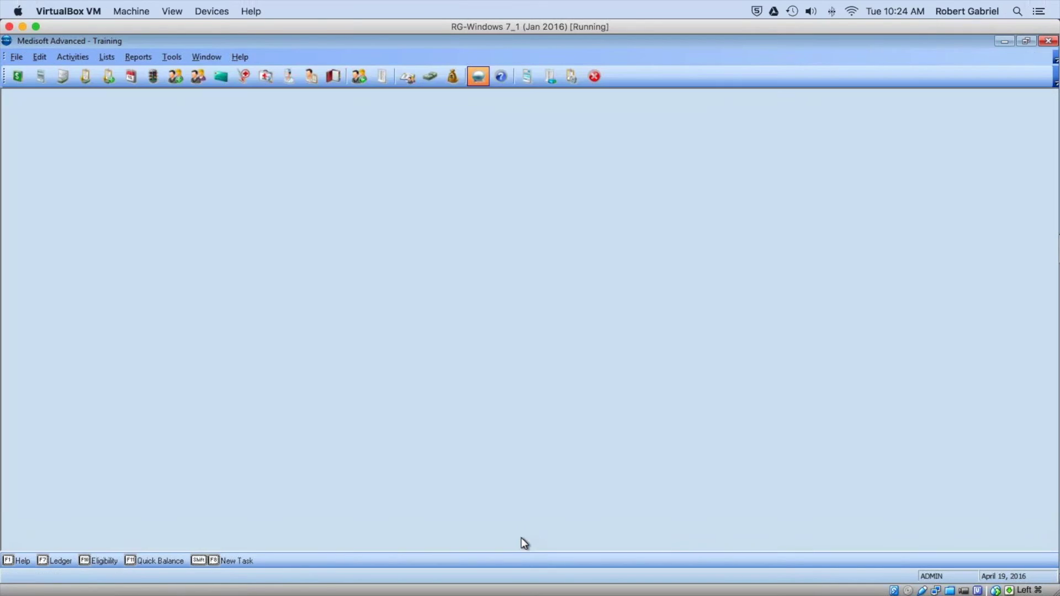
{"action": "left_click", "coordinate": [15, 79]}
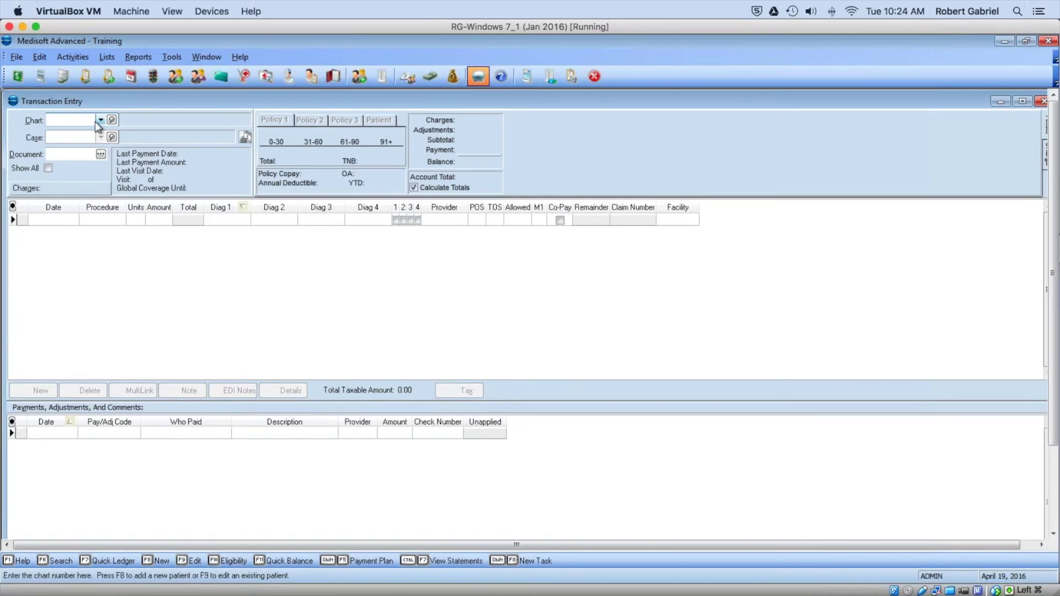
{"action": "left_click", "coordinate": [99, 121]}
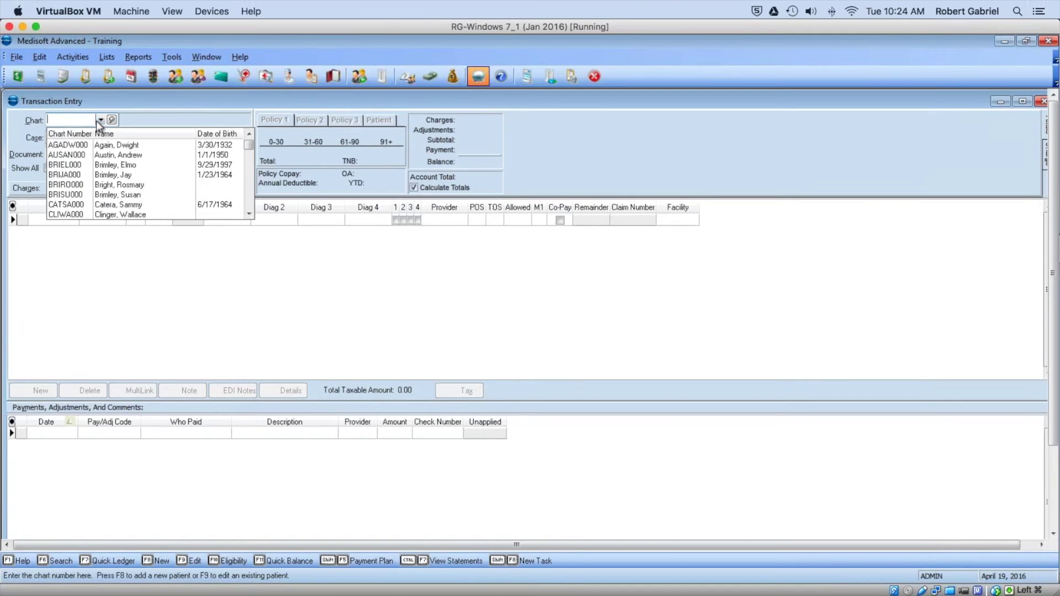
{"action": "left_click", "coordinate": [135, 165]}
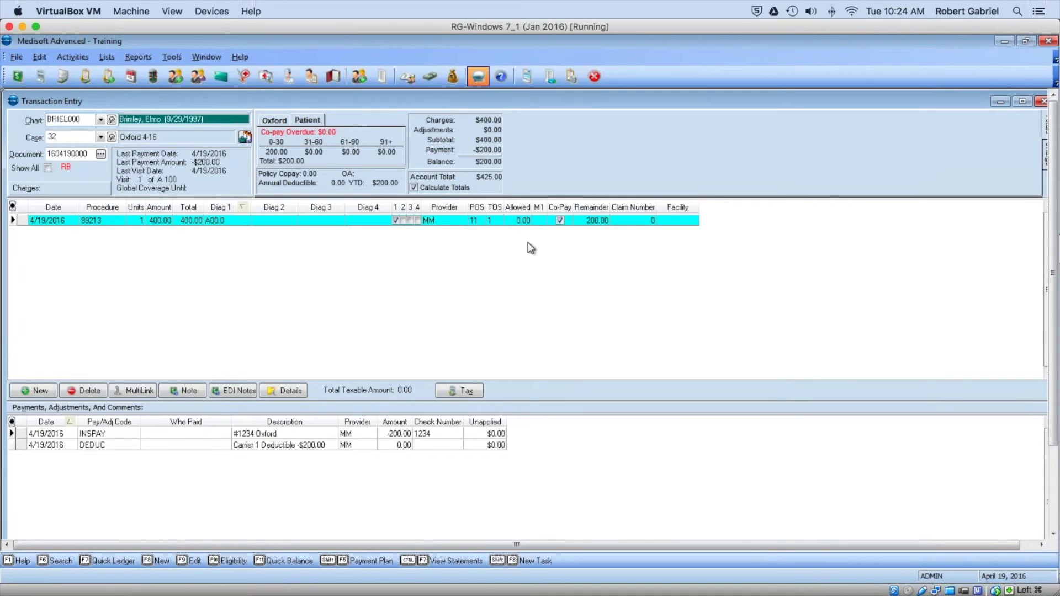
{"action": "left_click", "coordinate": [409, 77]}
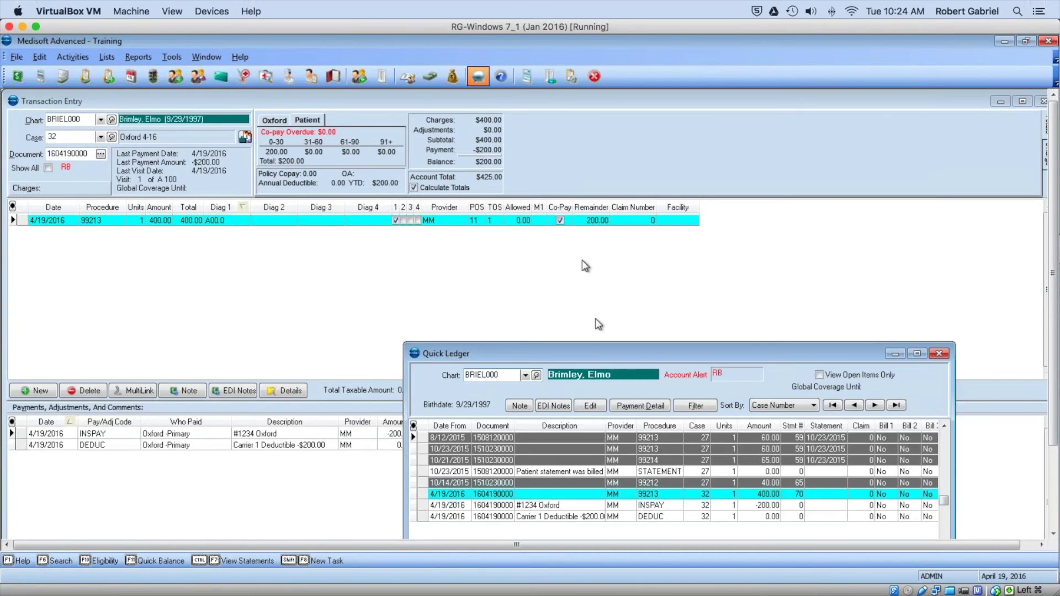
Step: Show open items only, full-size, and review payment detail for the 4/19/2016 charge
{"action": "left_click_drag", "start_coordinate": [588, 351], "coordinate": [367, 181]}
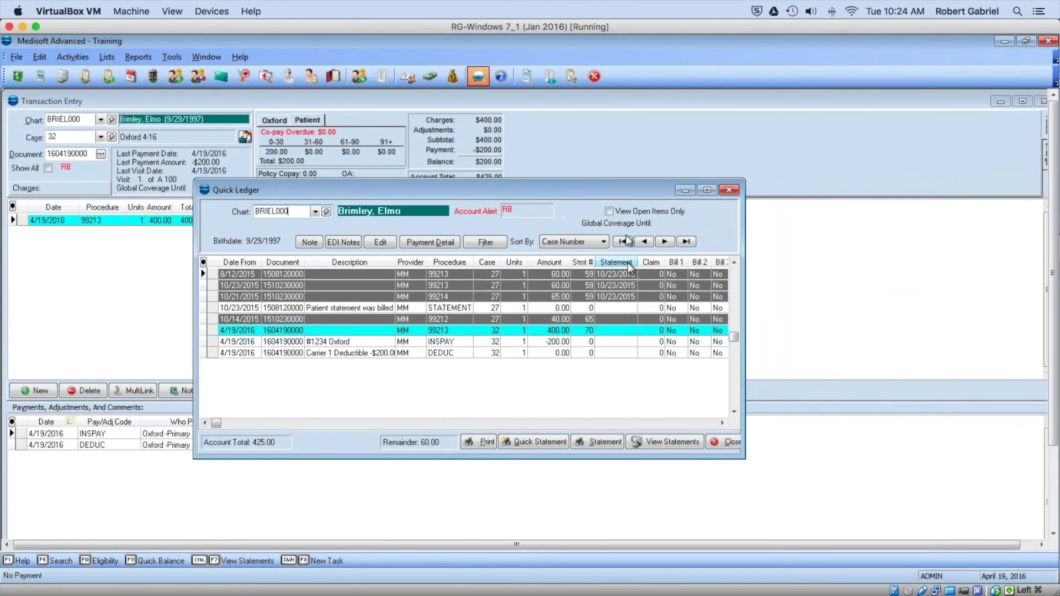
{"action": "left_click", "coordinate": [609, 210]}
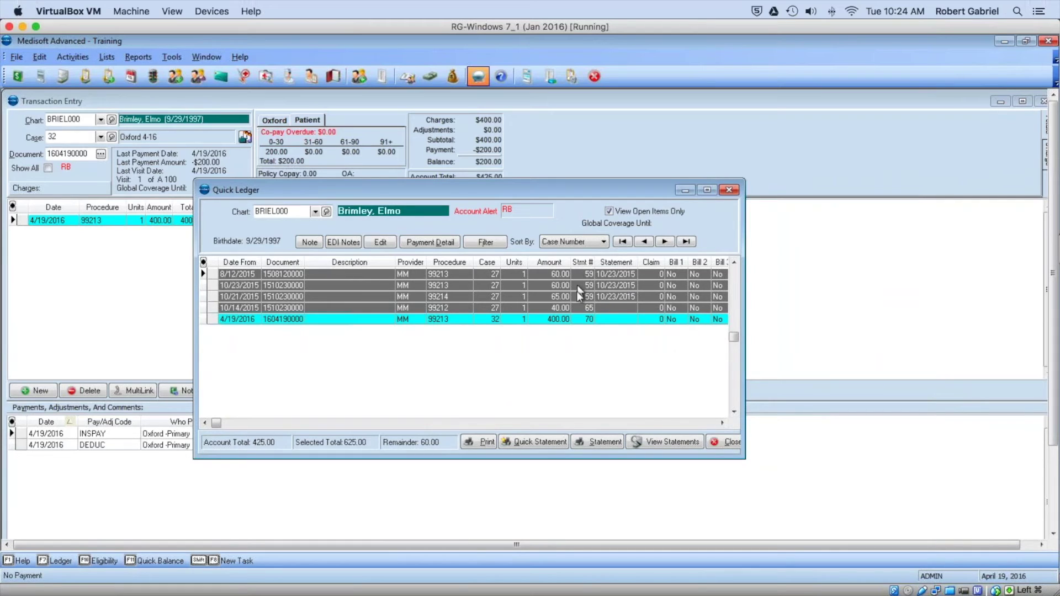
{"action": "left_click", "coordinate": [706, 190]}
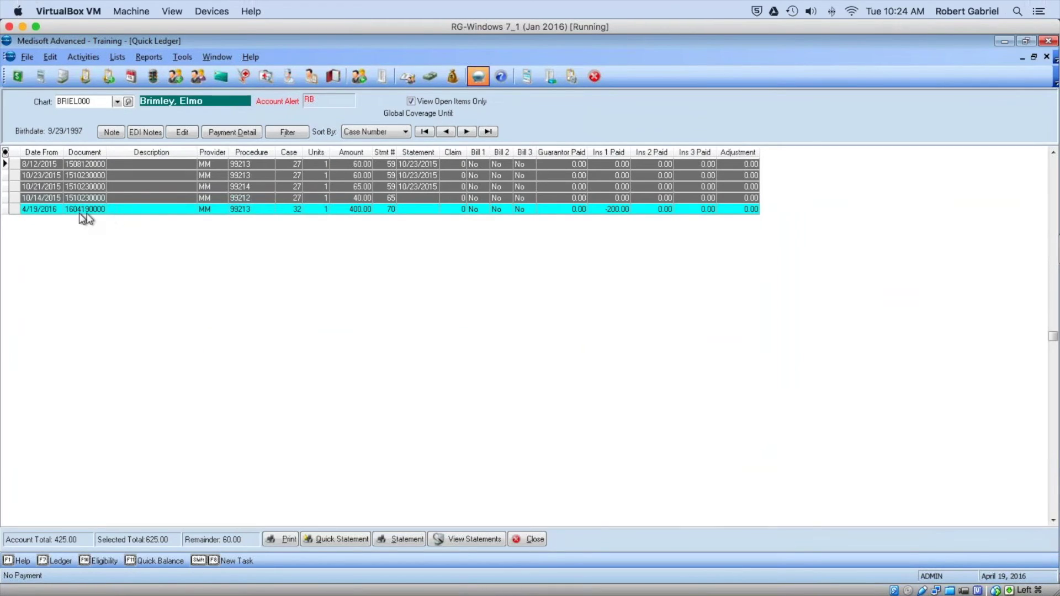
{"action": "mouse_move", "coordinate": [249, 213]}
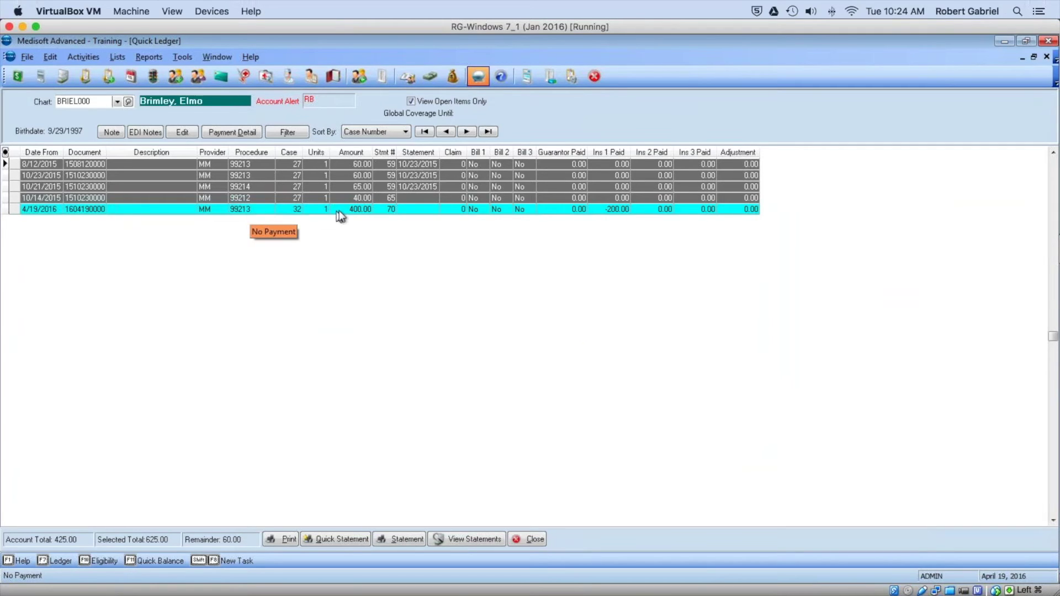
{"action": "left_click", "coordinate": [360, 210]}
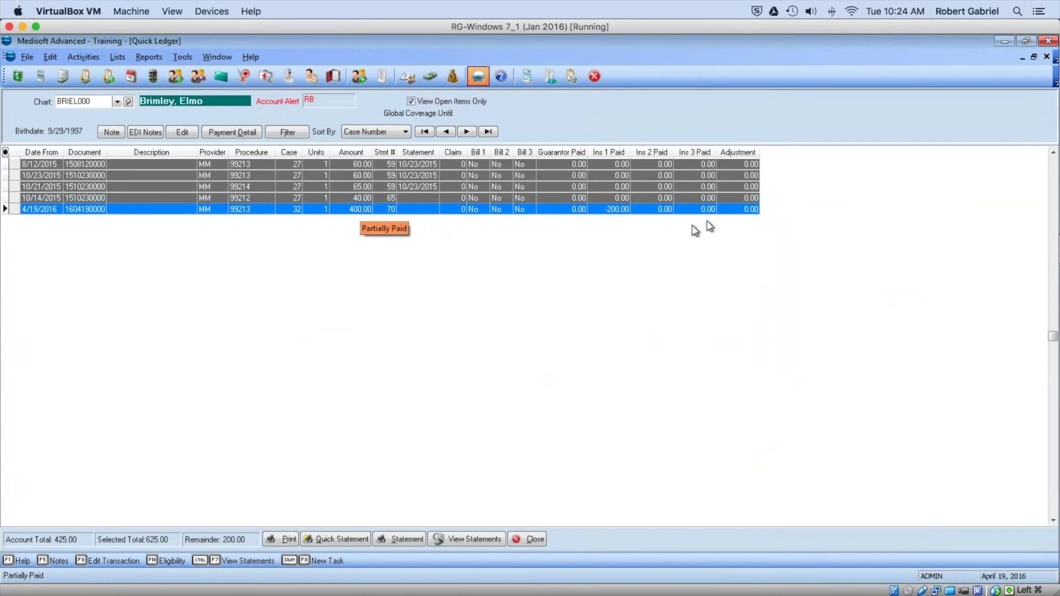
{"action": "left_click", "coordinate": [244, 134]}
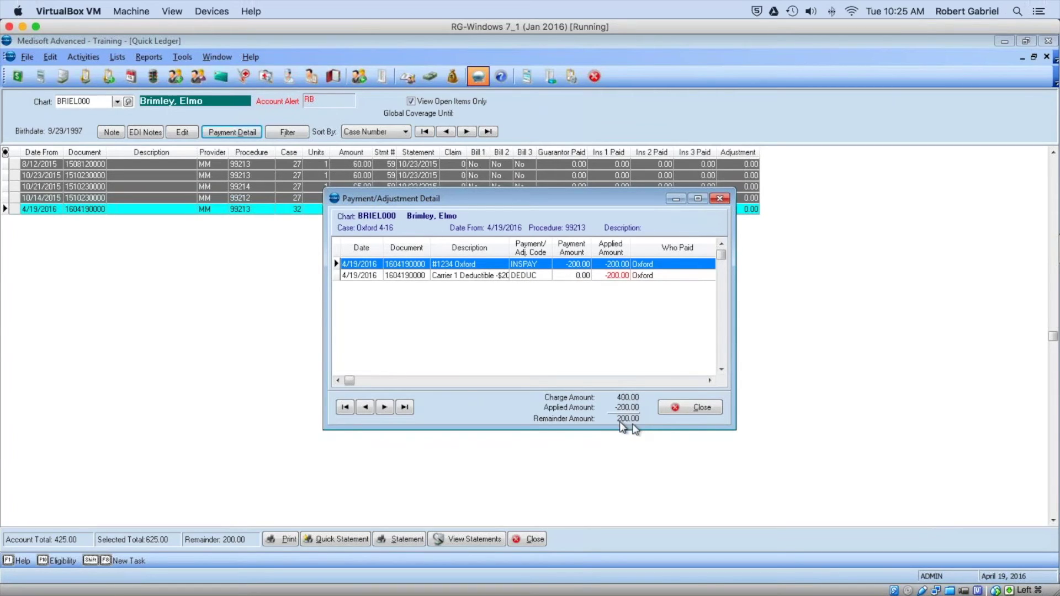
{"action": "left_click", "coordinate": [688, 407]}
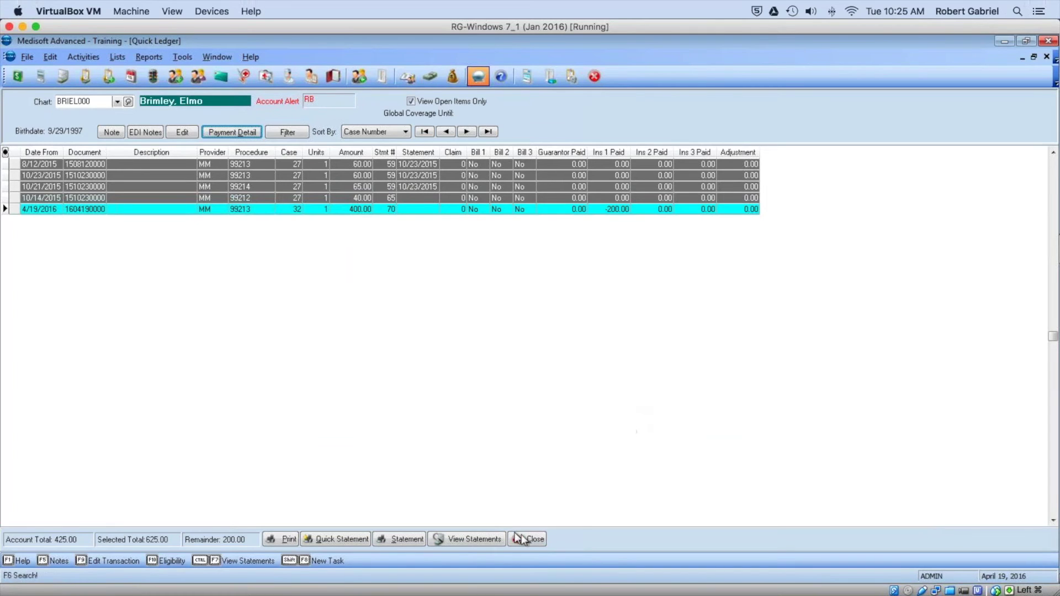
Step: Switch Transaction Entry to case 27 via its 10/14/2015 99212 transaction and dismiss the notes
{"action": "left_click", "coordinate": [528, 539]}
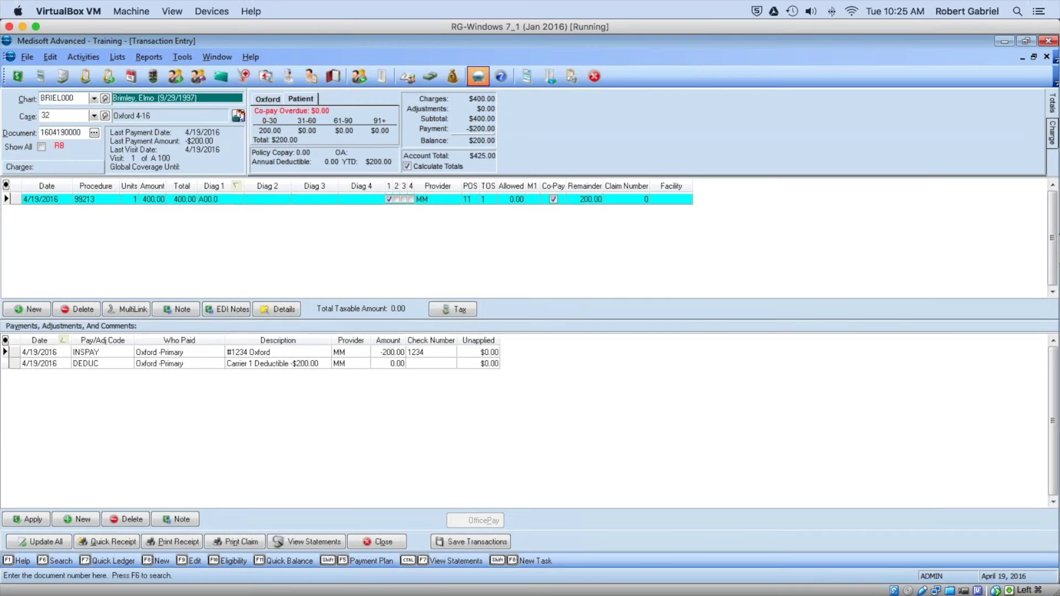
{"action": "left_click", "coordinate": [239, 114]}
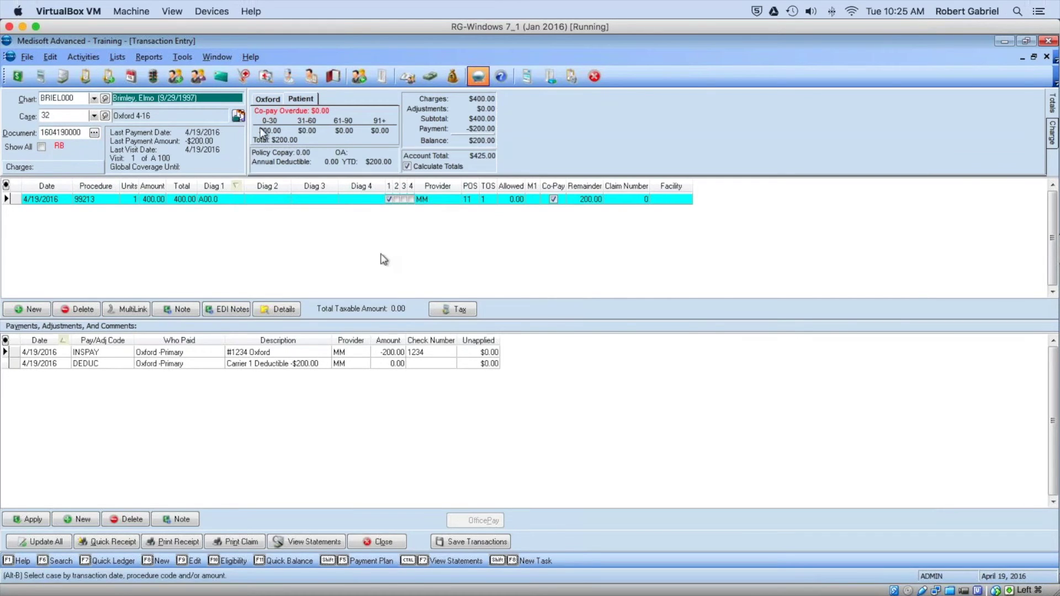
{"action": "left_click", "coordinate": [496, 238]}
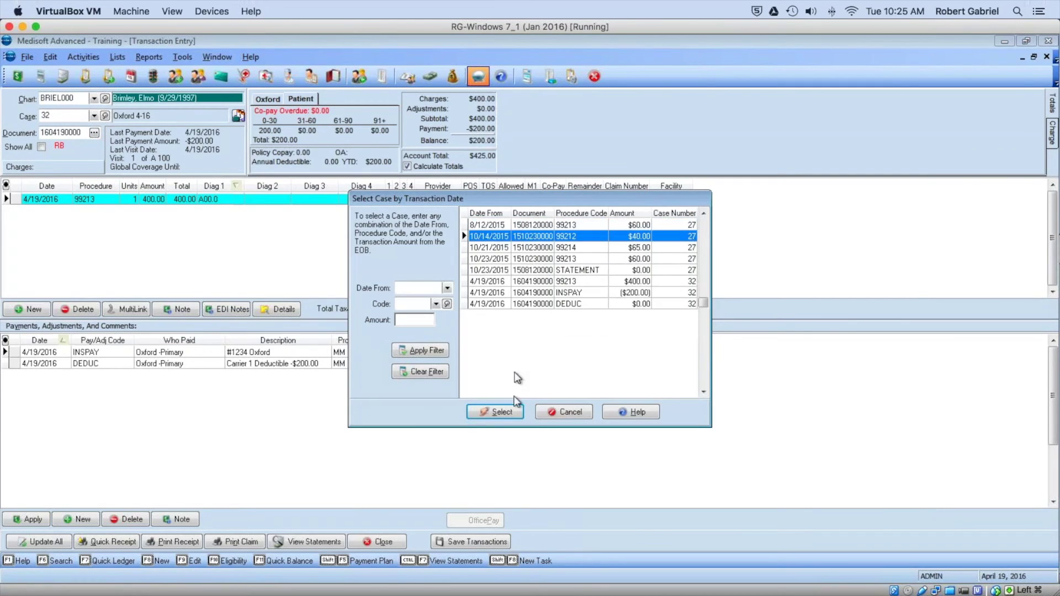
{"action": "left_click", "coordinate": [513, 412]}
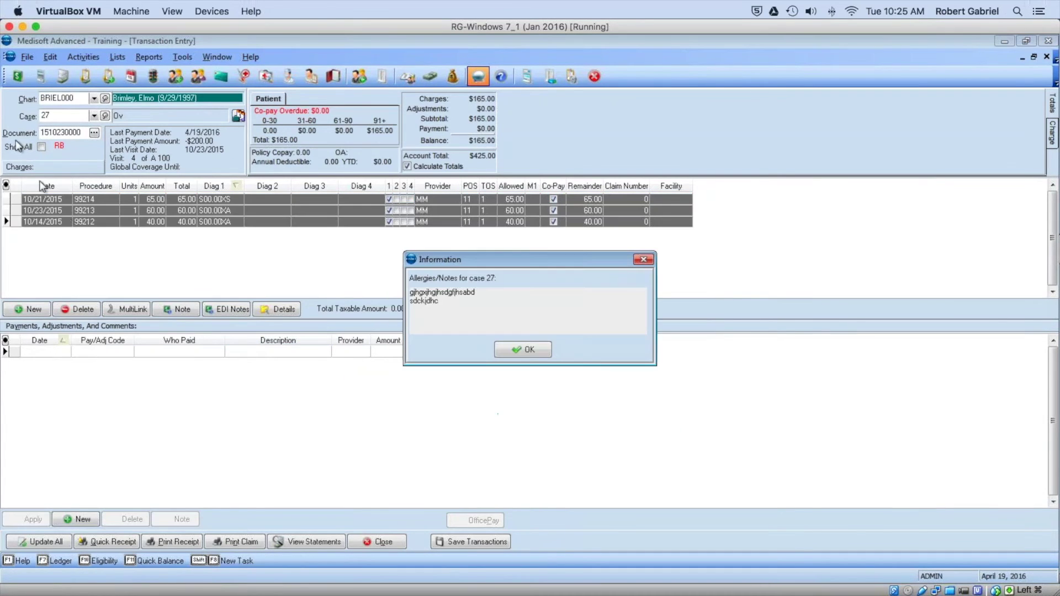
{"action": "left_click", "coordinate": [539, 350]}
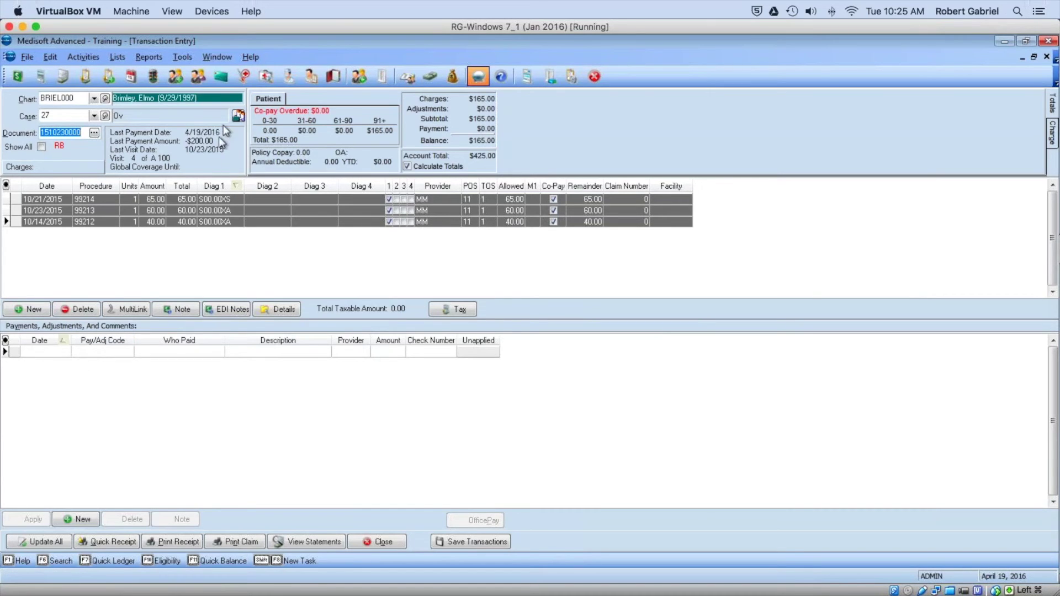
{"action": "left_click", "coordinate": [237, 115]}
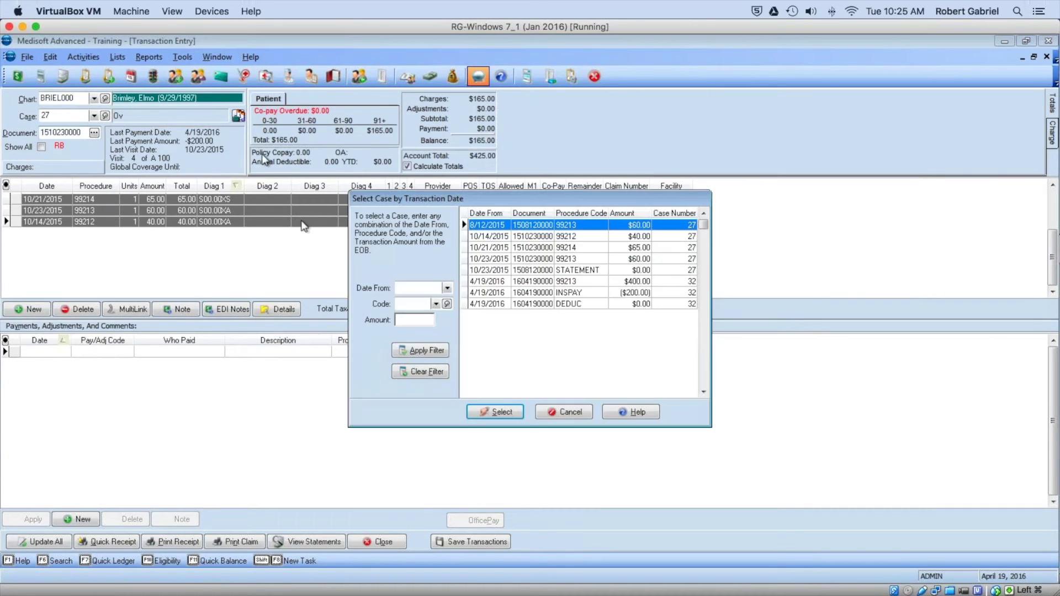
Step: Reload case 32 by selecting its 4/19/2016 DEDUC transaction and pick the INSPAY entry
{"action": "left_click", "coordinate": [492, 304]}
{"action": "left_click", "coordinate": [486, 413]}
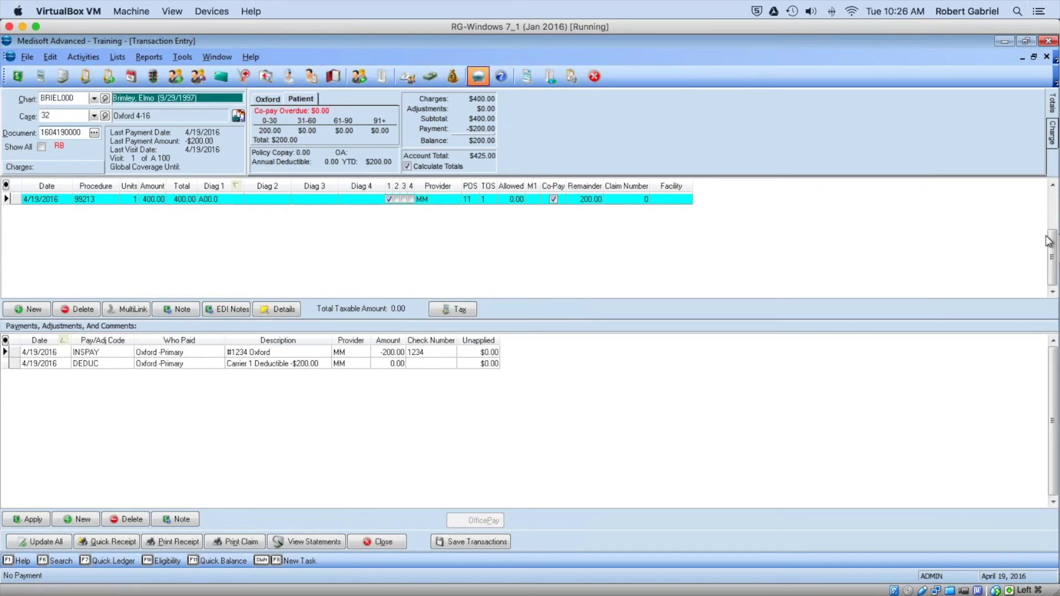
{"action": "left_click", "coordinate": [116, 355]}
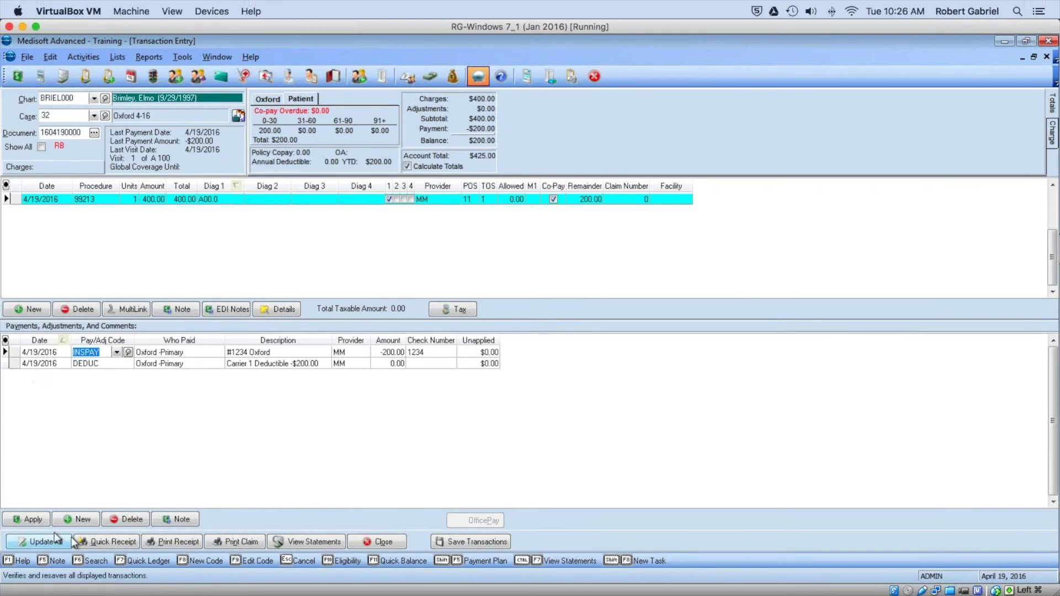
Step: Apply the Oxford -200.00 INSPAY payment to the 99213 charge, marked complete
{"action": "left_click", "coordinate": [38, 520]}
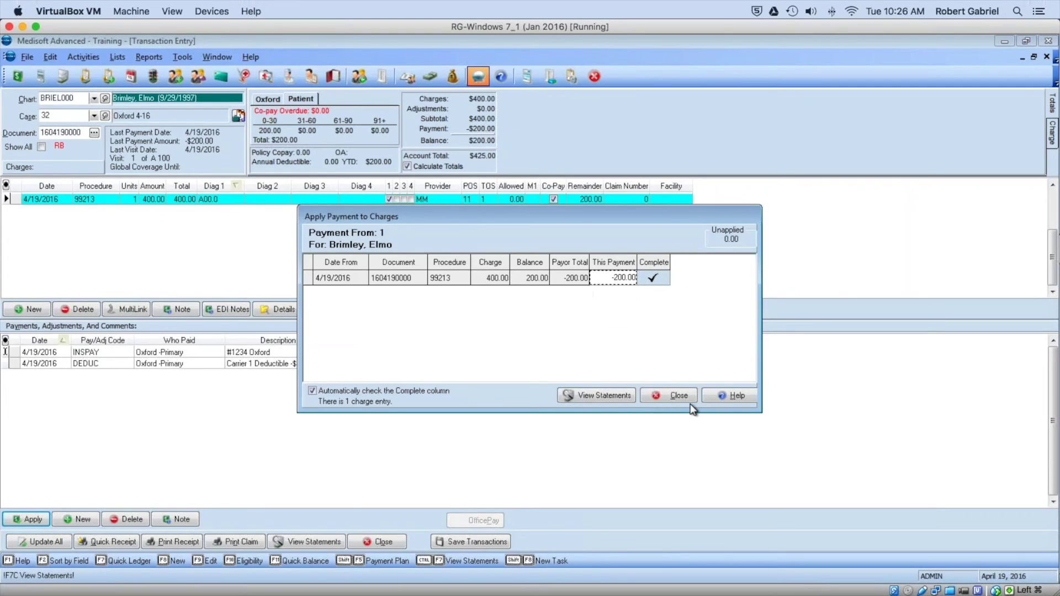
{"action": "left_click", "coordinate": [671, 395]}
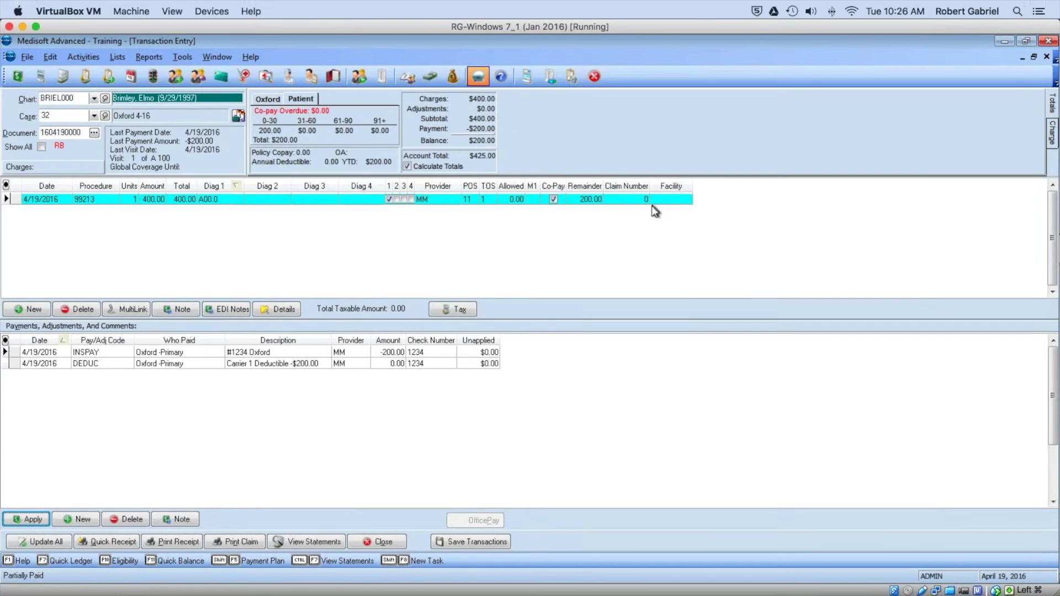
{"action": "left_click", "coordinate": [7, 190]}
Step: Change the Claim Number column caption to 'Claim #' in Grid Columns
{"action": "left_click", "coordinate": [412, 395]}
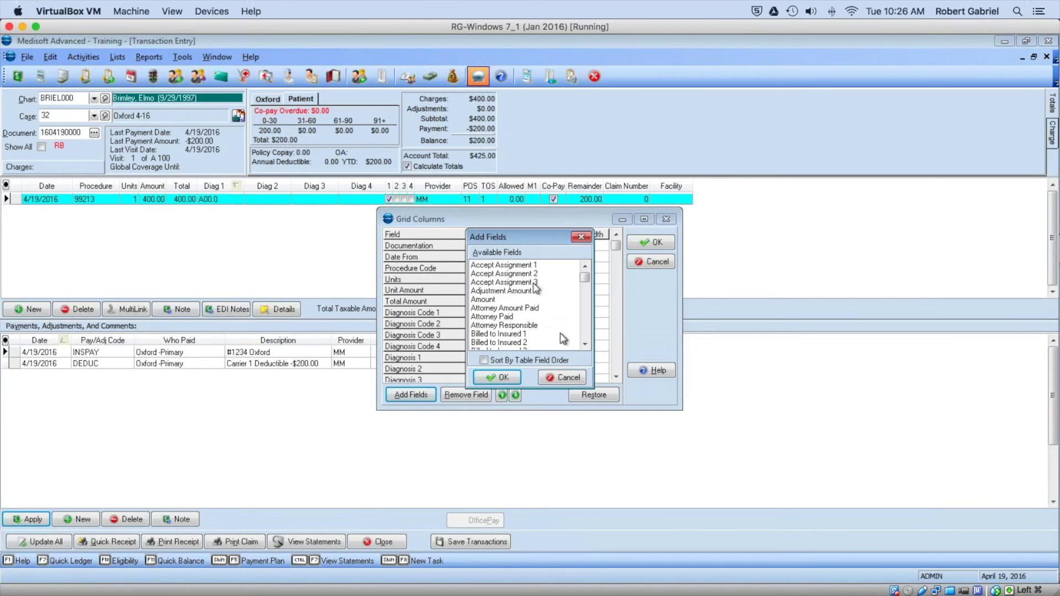
{"action": "left_click_drag", "start_coordinate": [585, 344], "coordinate": [585, 344]}
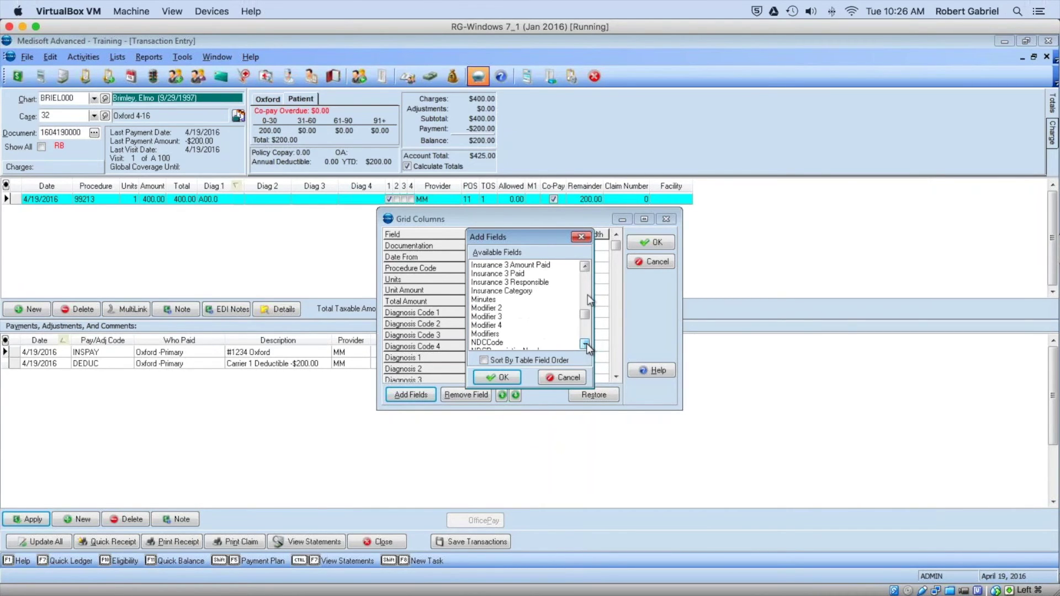
{"action": "left_click", "coordinate": [581, 237]}
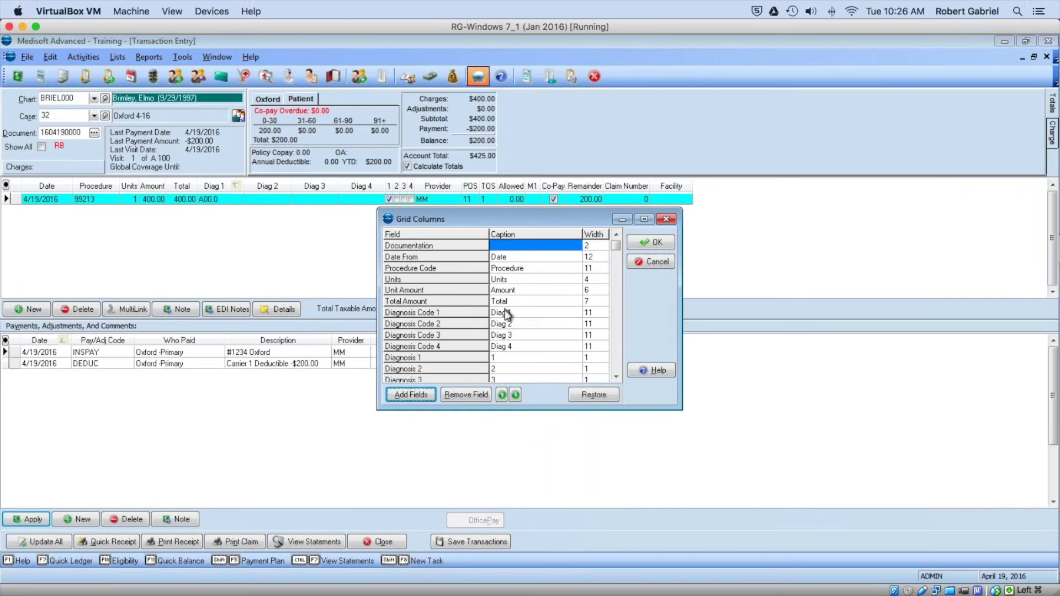
{"action": "left_click", "coordinate": [510, 259]}
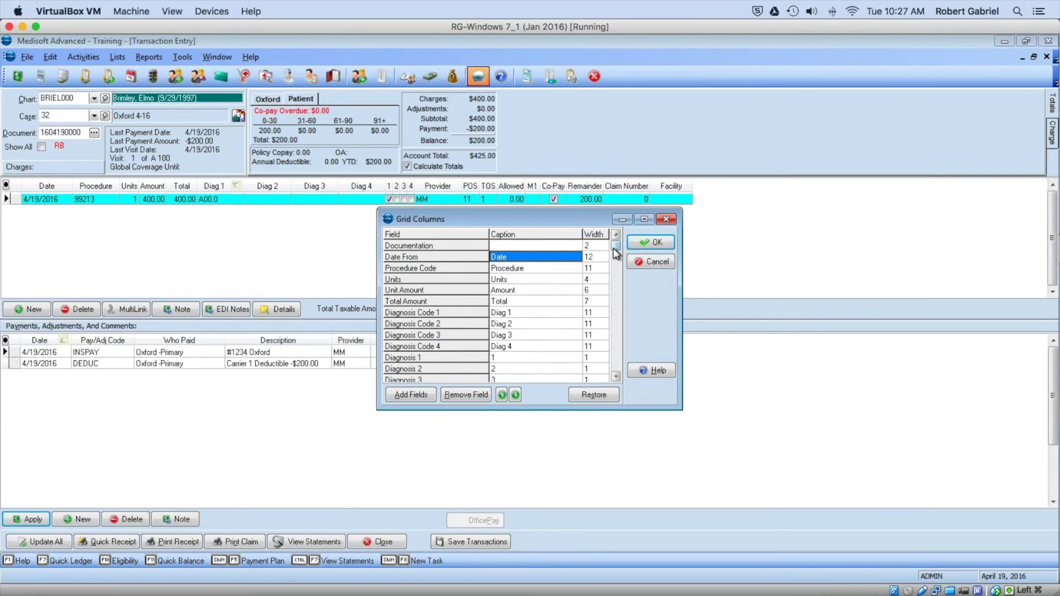
{"action": "left_click_drag", "start_coordinate": [617, 253], "coordinate": [616, 395]}
{"action": "left_click", "coordinate": [512, 358]}
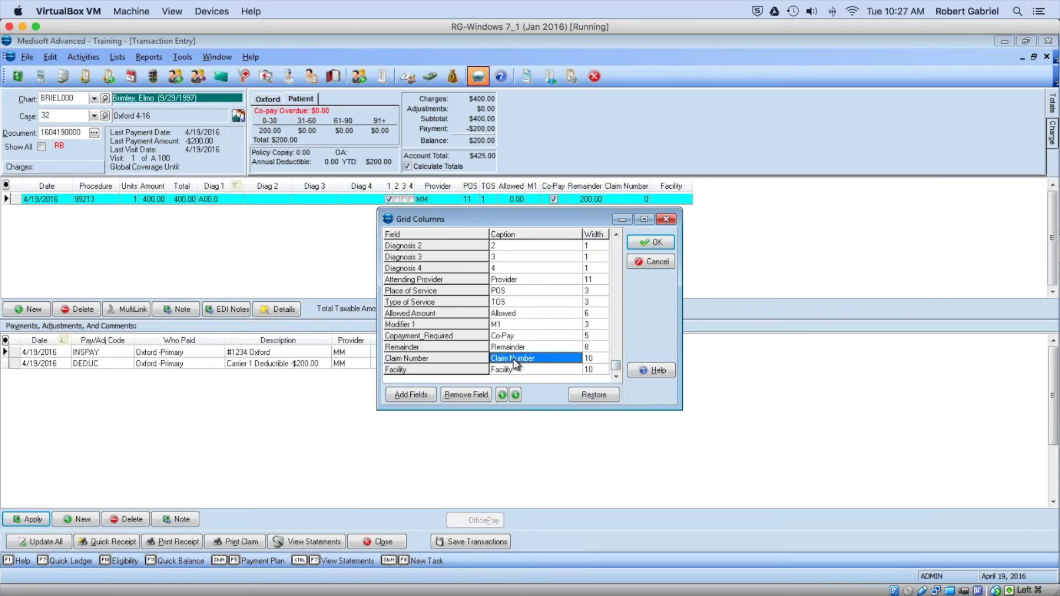
{"action": "left_click", "coordinate": [532, 362]}
{"action": "double_click", "coordinate": [525, 359]}
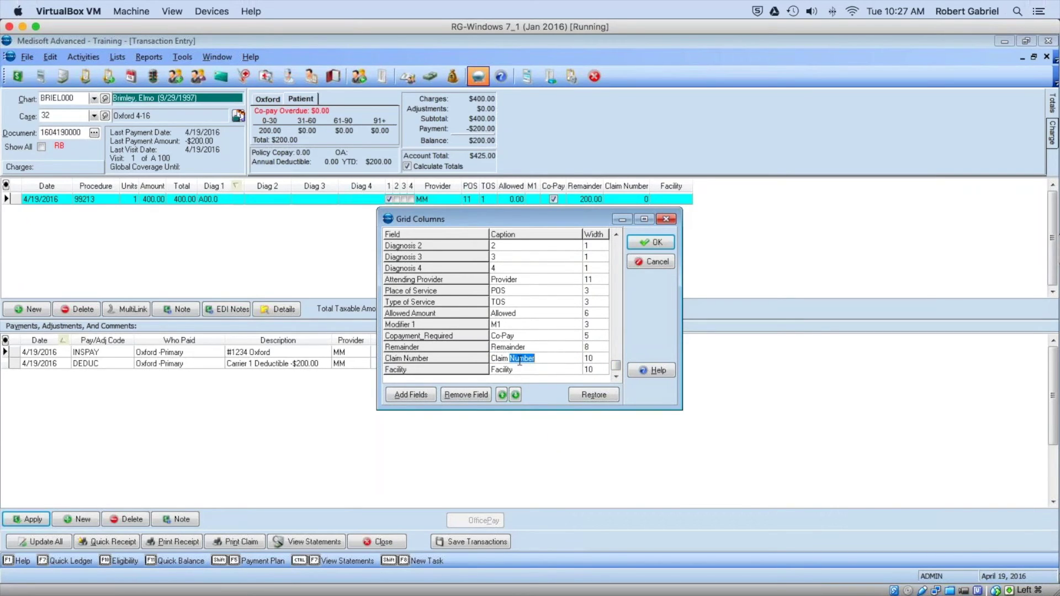
{"action": "type", "text": "#"}
{"action": "left_click", "coordinate": [670, 247]}
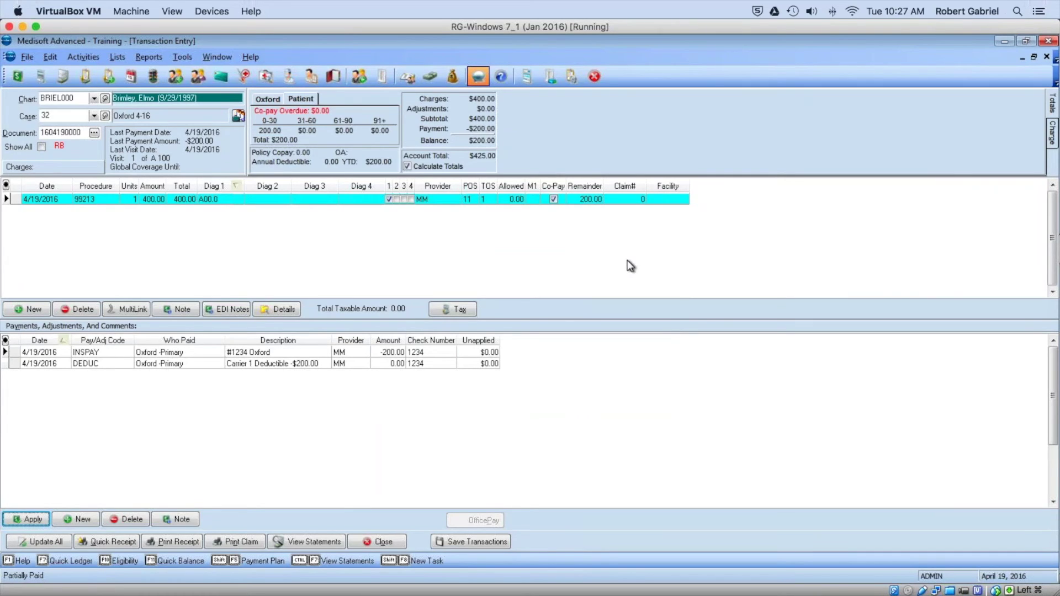
{"action": "mouse_move", "coordinate": [688, 595]}
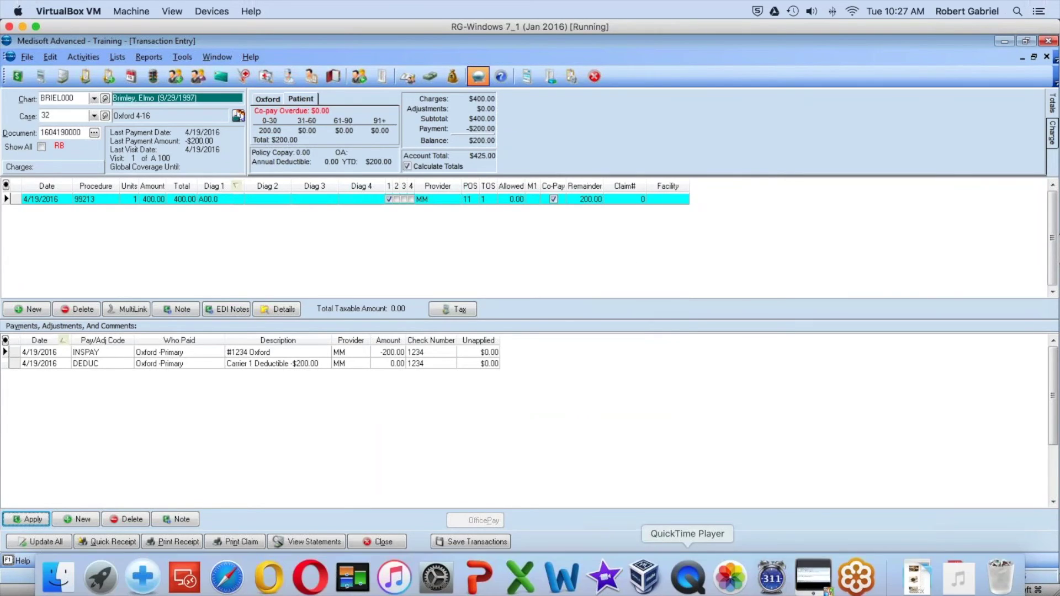
Step: Show the Agenda slide (slide 4) of the Medisoft tips deck, then return to the Medisoft VM
{"action": "left_click", "coordinate": [481, 572]}
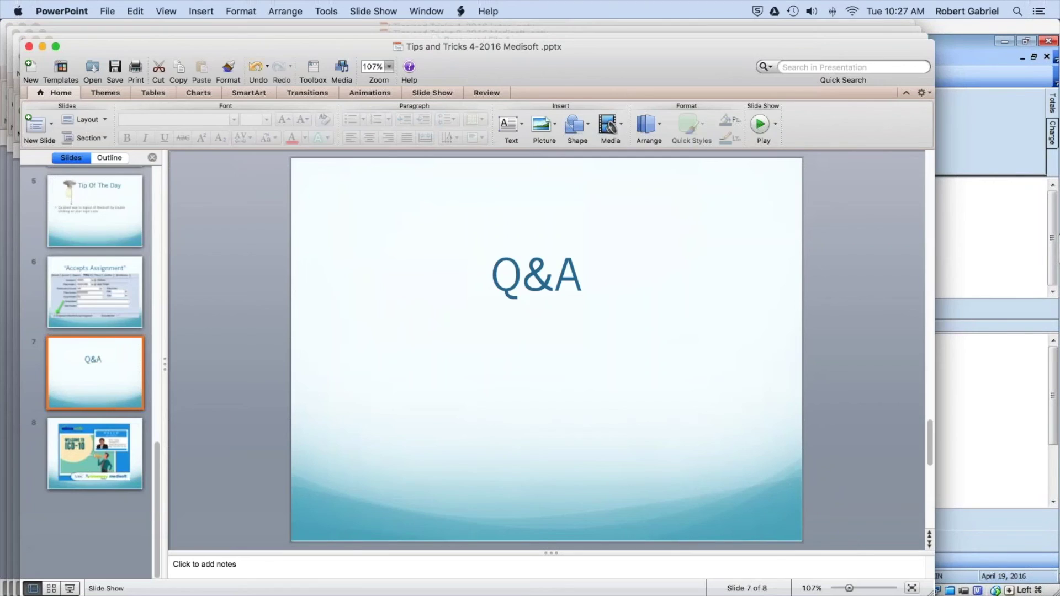
{"action": "scroll", "coordinate": [83, 270], "scroll_direction": "up", "scroll_amount": 5}
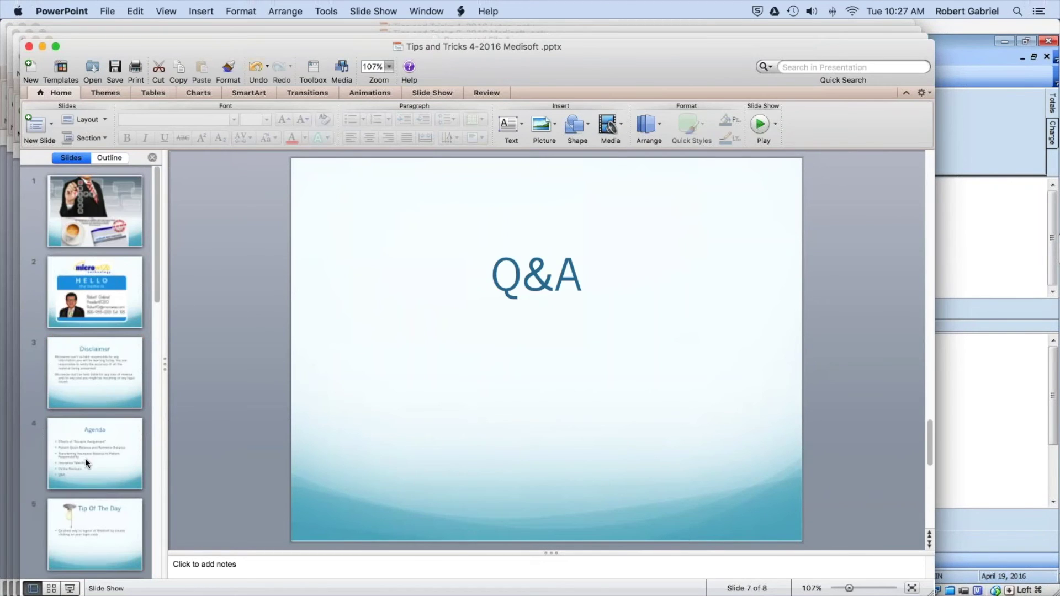
{"action": "left_click", "coordinate": [81, 445]}
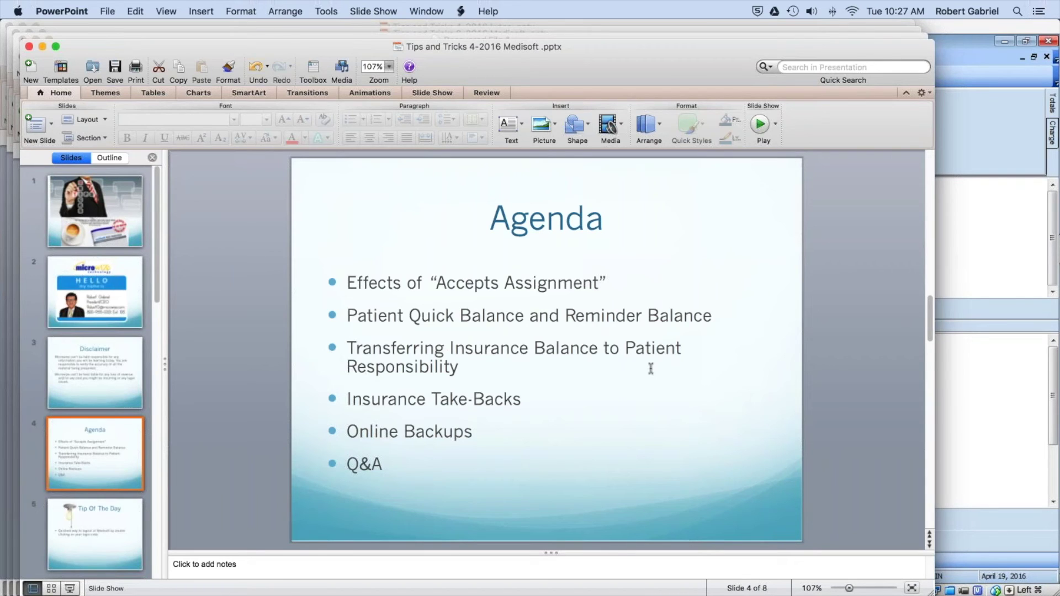
{"action": "mouse_move", "coordinate": [287, 590]}
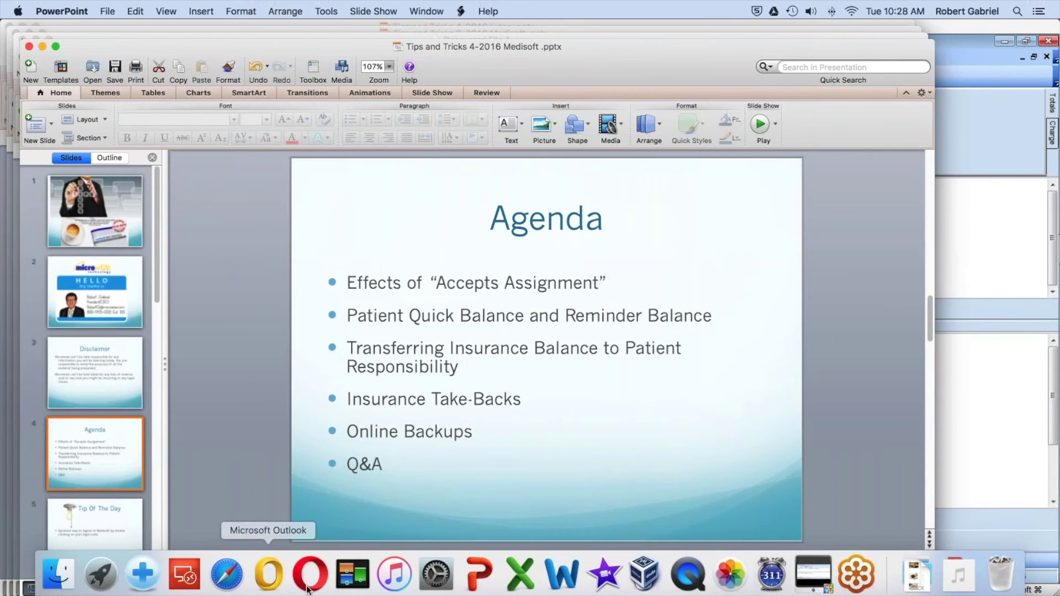
{"action": "left_click", "coordinate": [813, 575]}
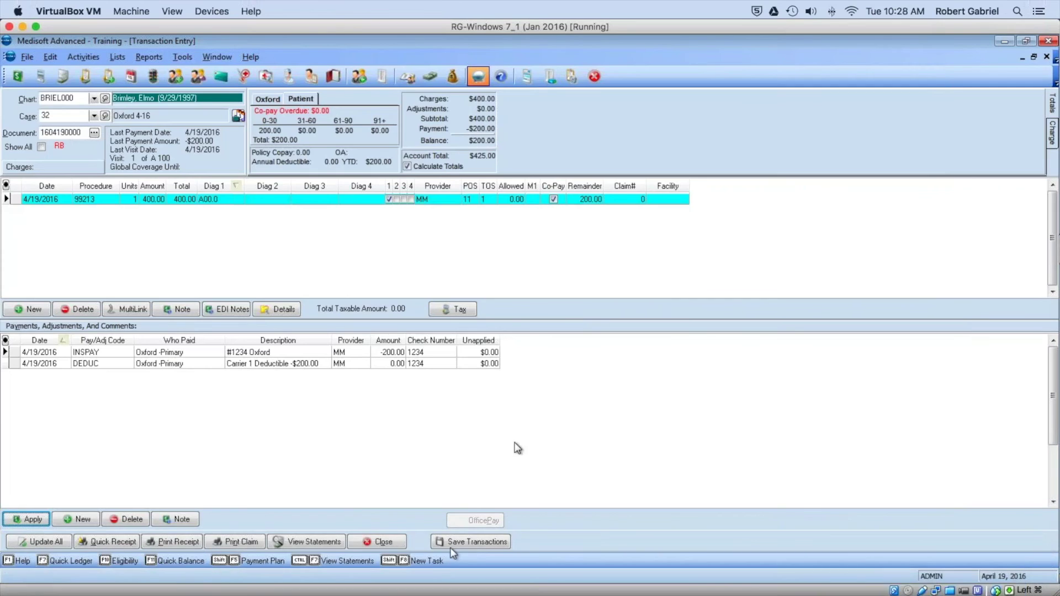
Step: Close Transaction Entry without saving, then open the Deposit List and start a new deposit
{"action": "left_click", "coordinate": [360, 542]}
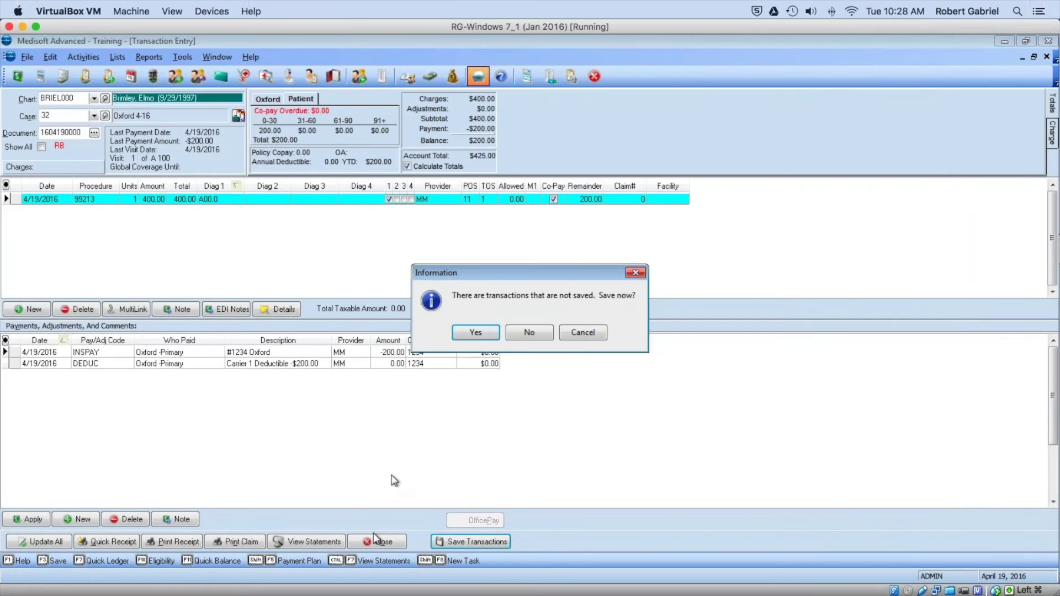
{"action": "left_click", "coordinate": [526, 334]}
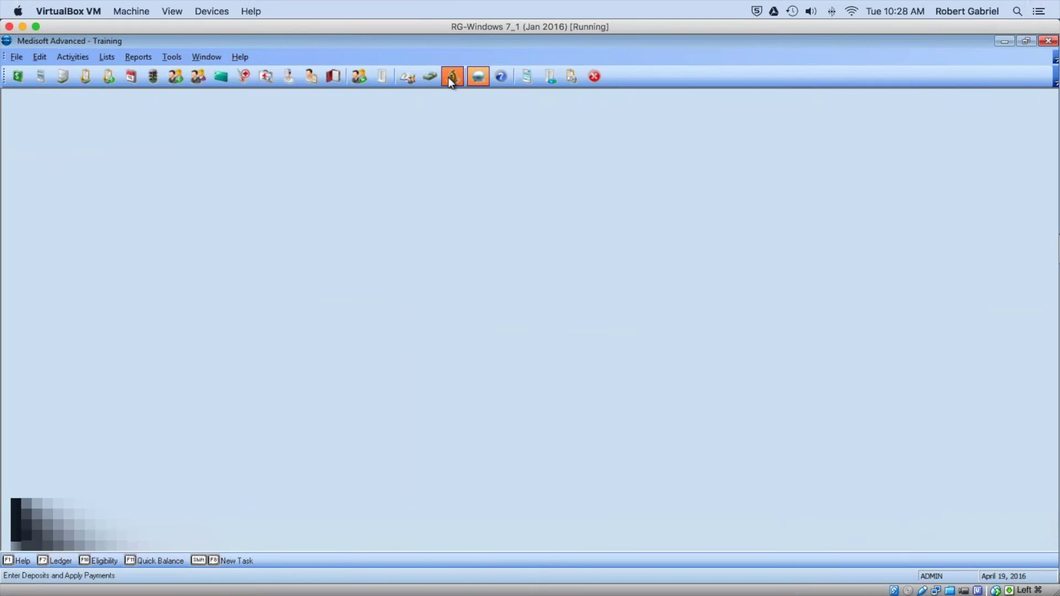
{"action": "left_click", "coordinate": [452, 77]}
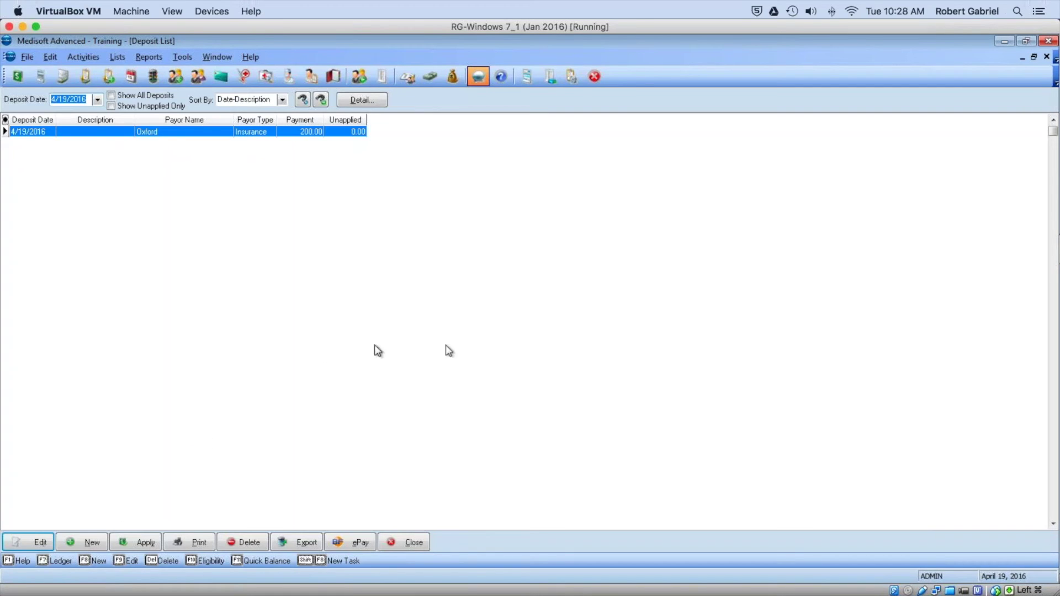
{"action": "left_click", "coordinate": [88, 538]}
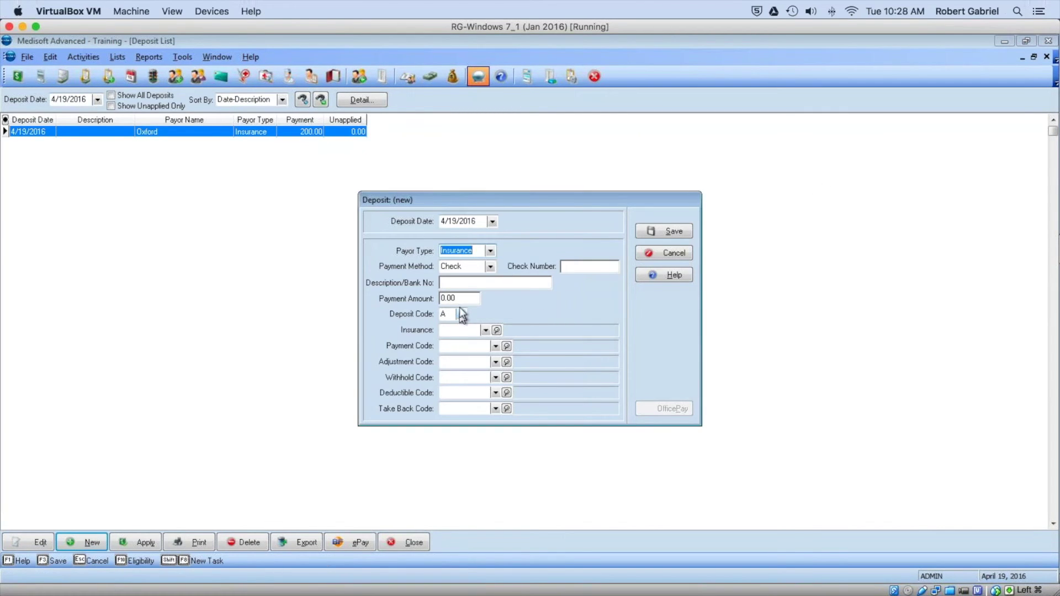
Step: Save a 0.00 Oxford (OXF00) insurance deposit dated 4/19/2016 so it lists as EOB Only
{"action": "left_click", "coordinate": [456, 329]}
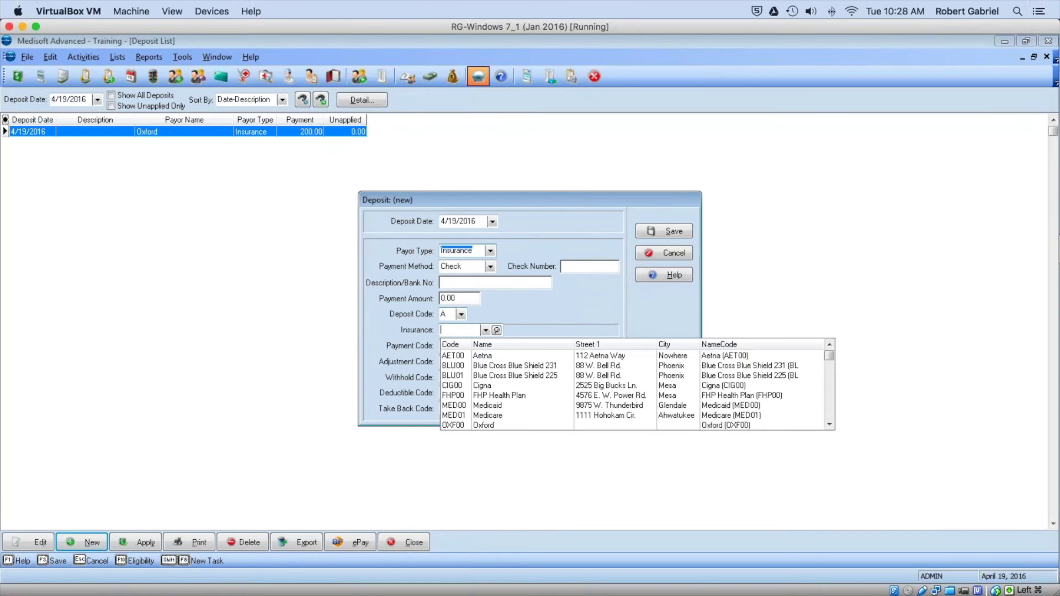
{"action": "type", "text": "OXF00"}
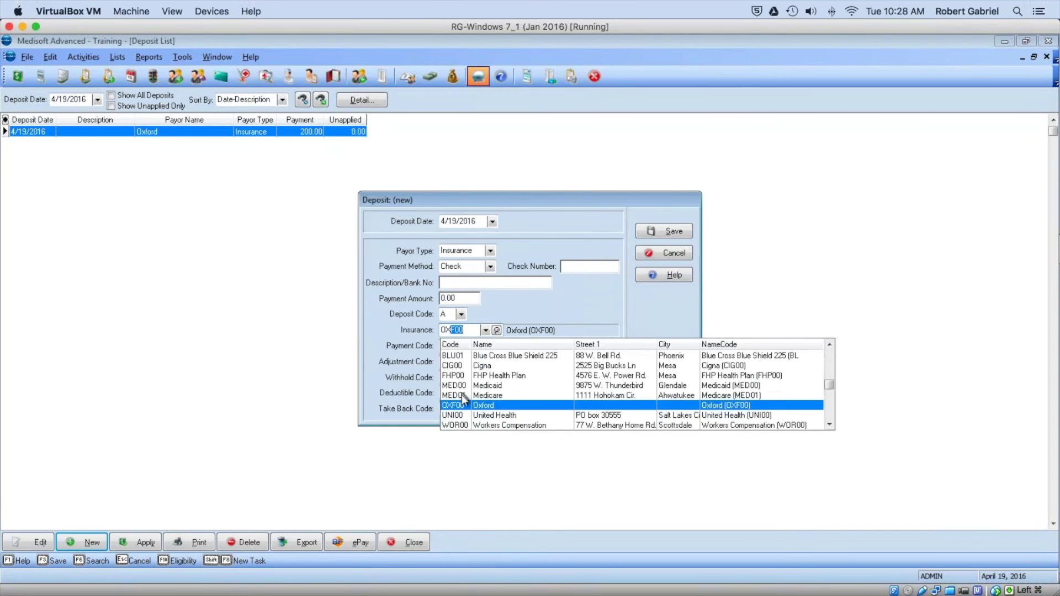
{"action": "left_click", "coordinate": [464, 405]}
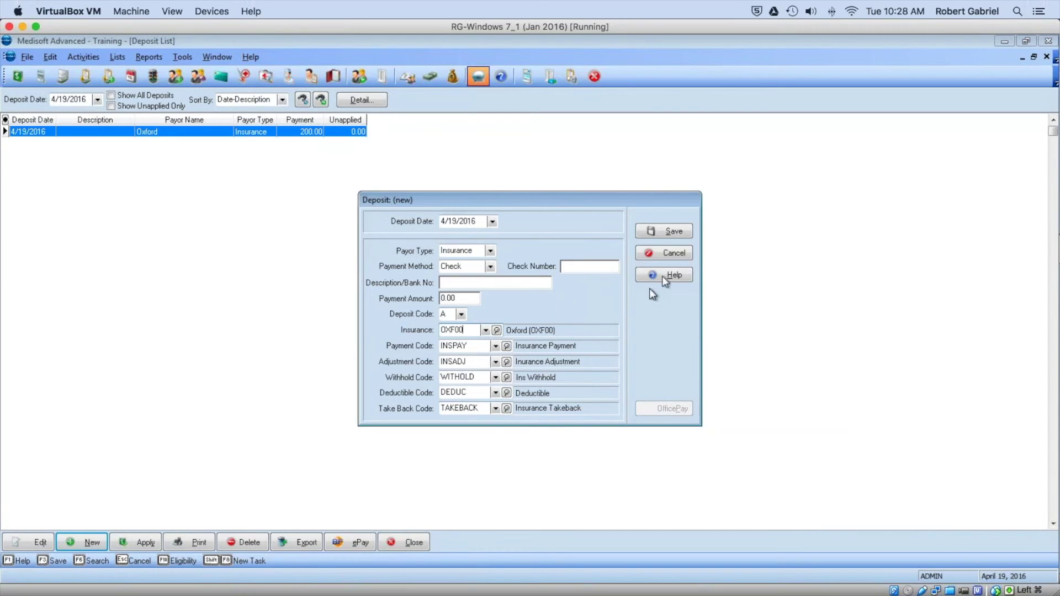
{"action": "left_click", "coordinate": [681, 232]}
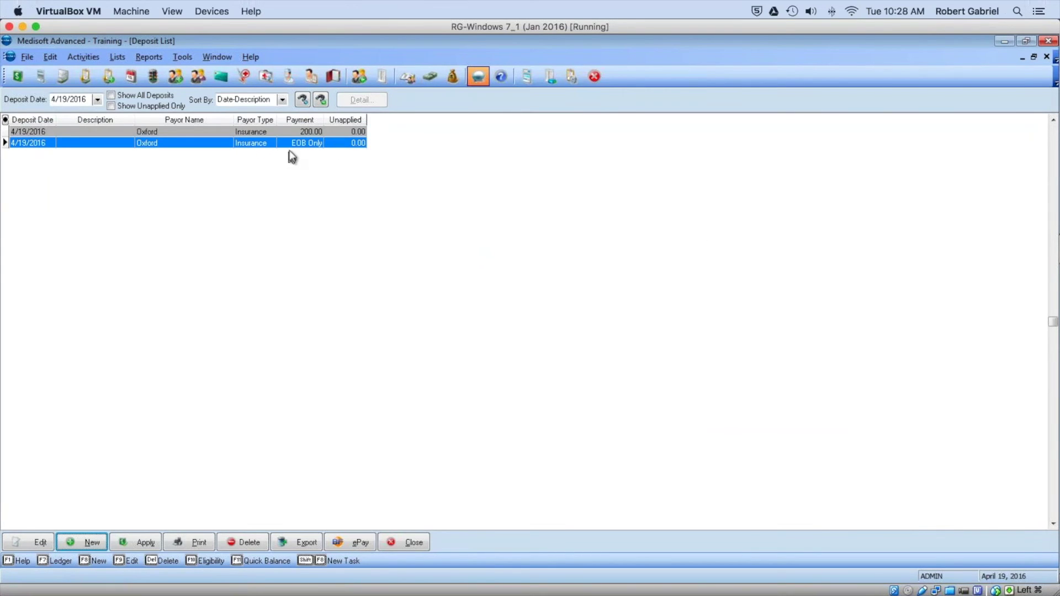
{"action": "left_click", "coordinate": [137, 544]}
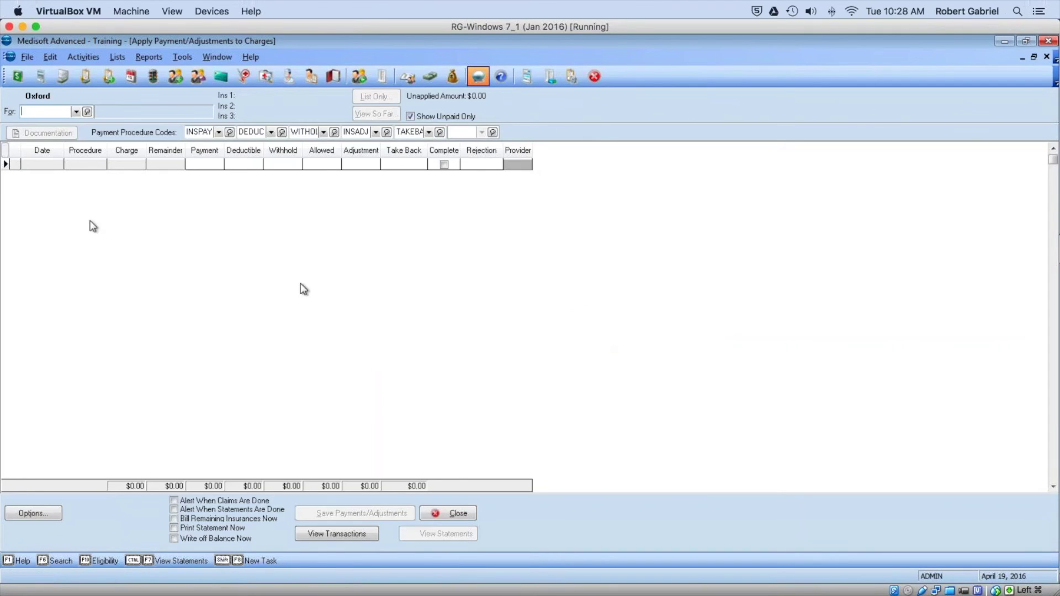
Step: Apply a 100 take back from the EOB Only deposit to the patient's 04/19/2016 99213 charge
{"action": "left_click", "coordinate": [76, 112]}
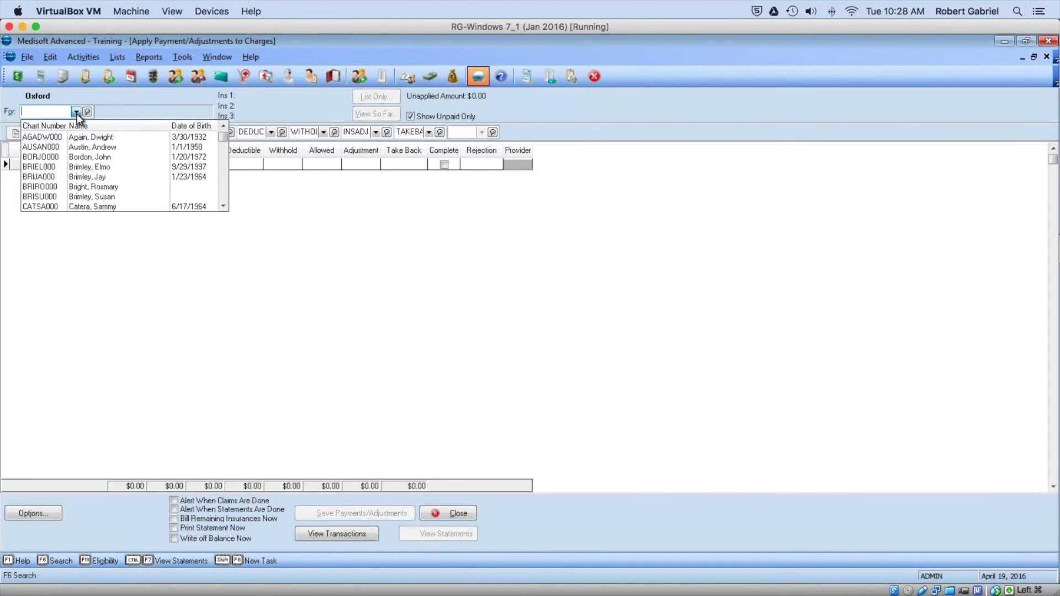
{"action": "left_click", "coordinate": [111, 167]}
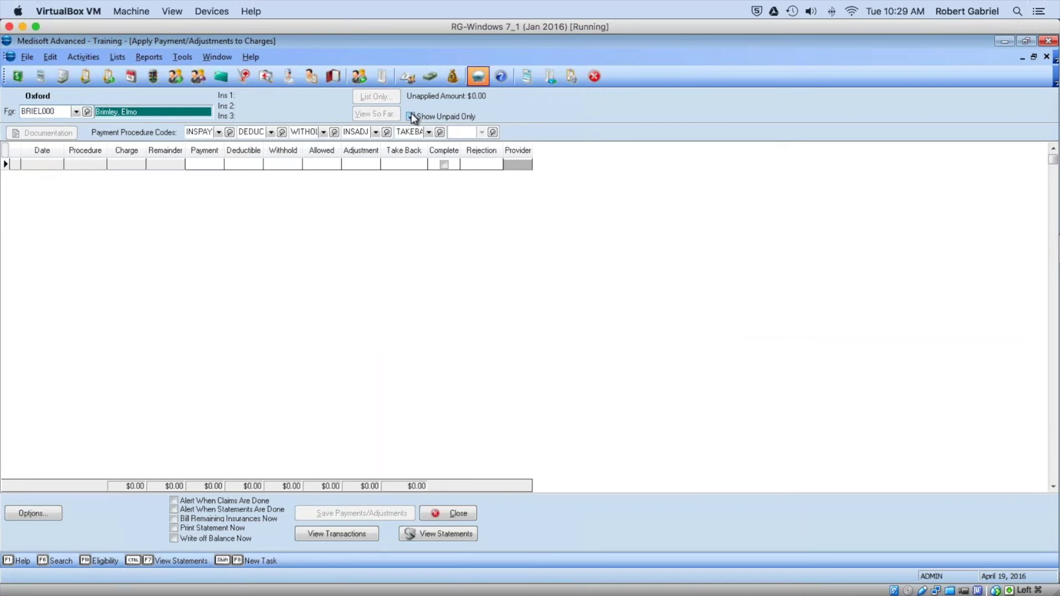
{"action": "left_click", "coordinate": [412, 116]}
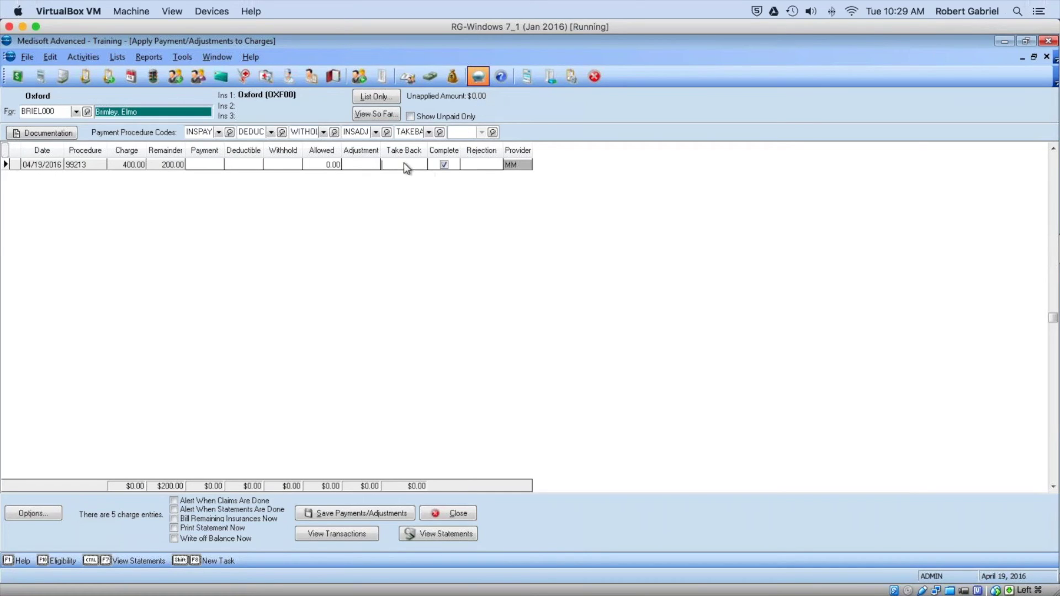
{"action": "type", "text": "100"}
{"action": "left_click", "coordinate": [351, 515]}
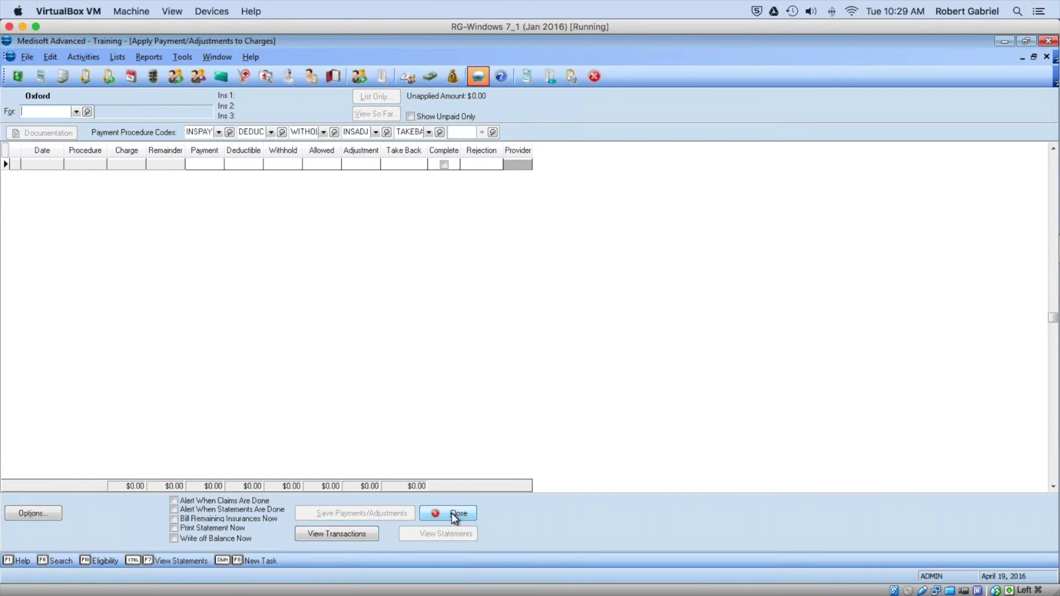
{"action": "left_click", "coordinate": [452, 514]}
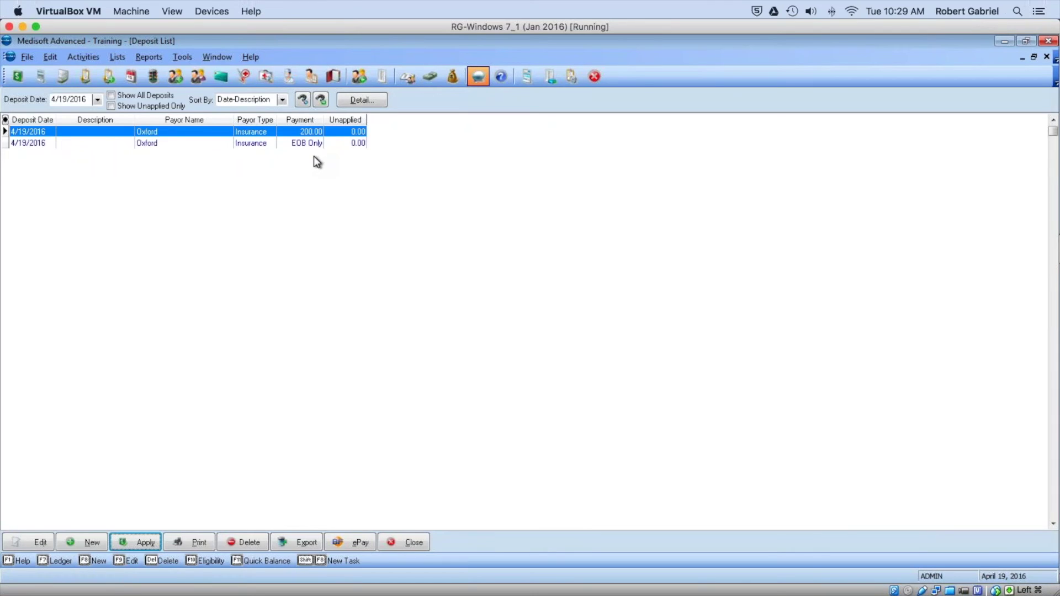
Step: Review the patient's transactions for the 100.00 TAKEBACK line bringing case 32 to $300.00, then close
{"action": "left_click", "coordinate": [411, 544]}
{"action": "left_click", "coordinate": [17, 77]}
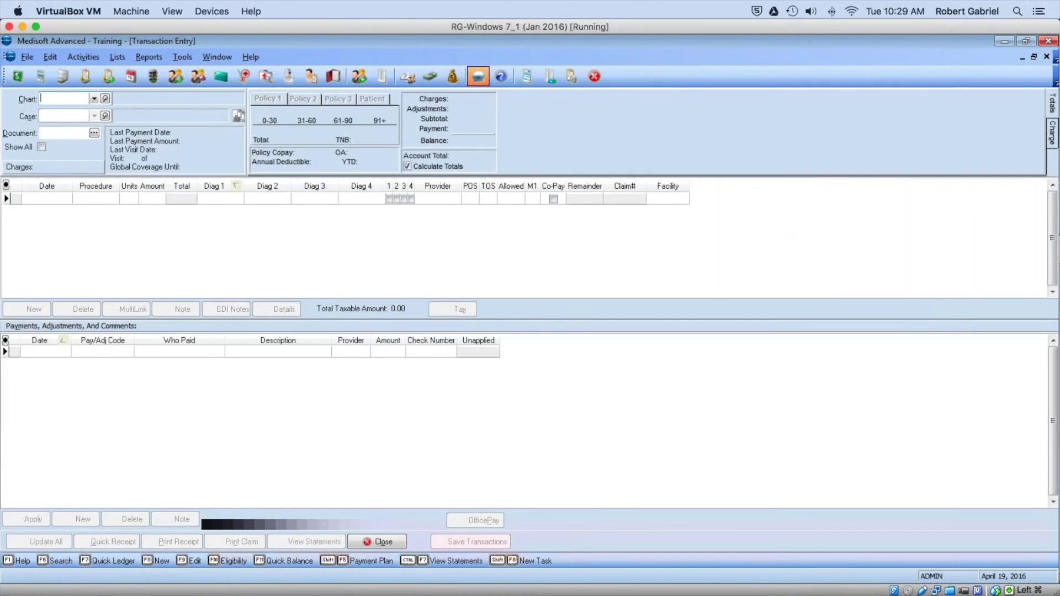
{"action": "left_click", "coordinate": [95, 99]}
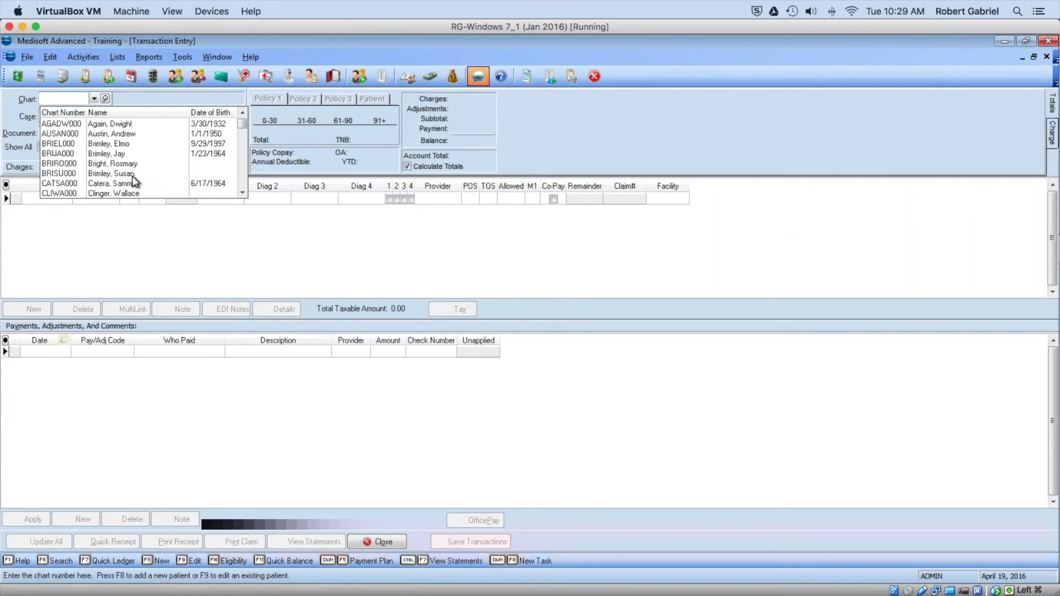
{"action": "left_click", "coordinate": [131, 143]}
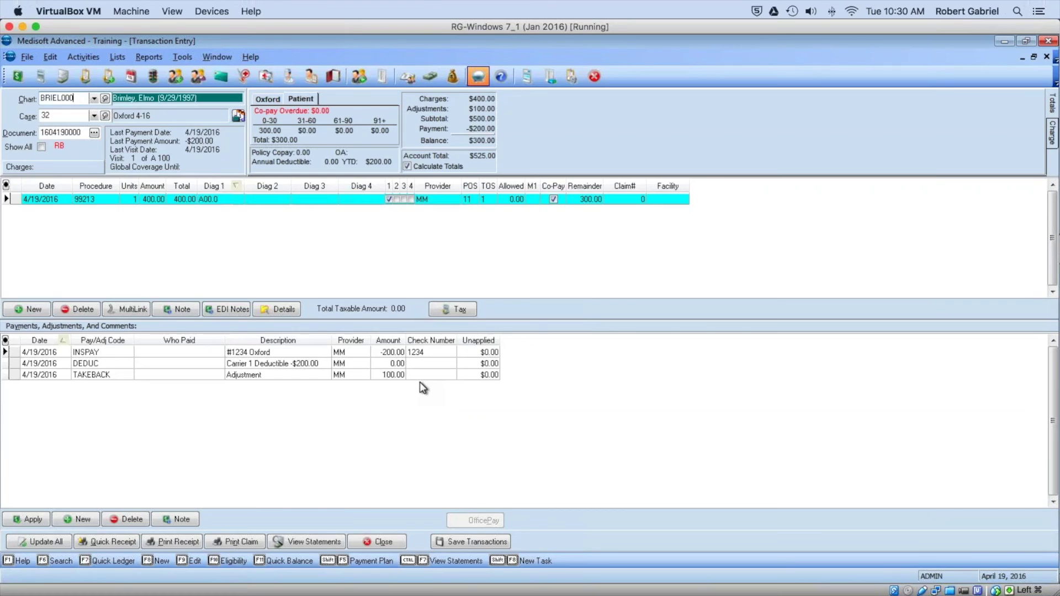
{"action": "left_click", "coordinate": [378, 542]}
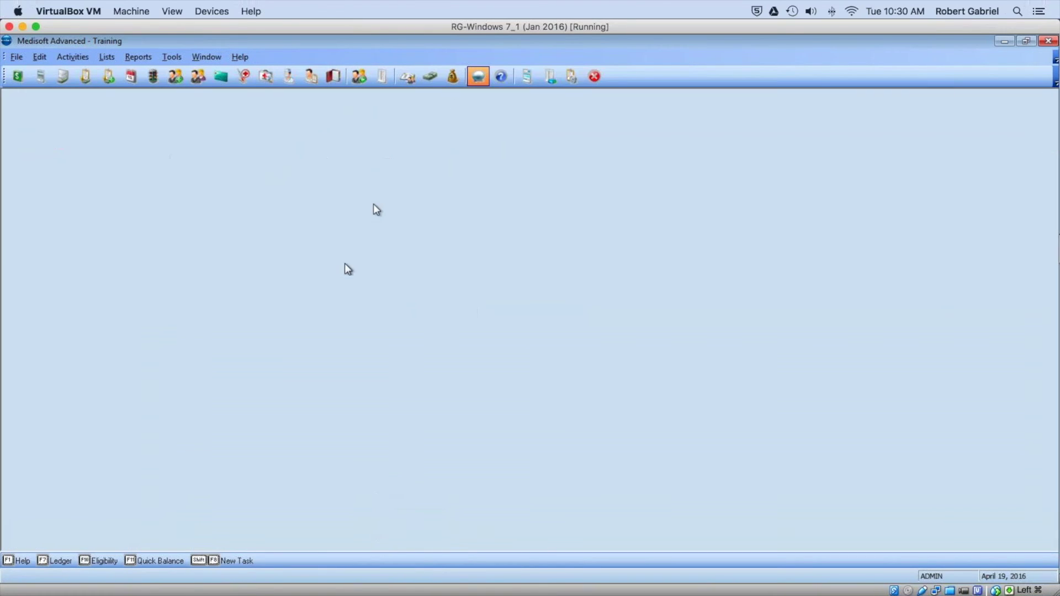
Step: Edit the Oxford EOB Only deposit to carry a 100.00 unapplied amount and save it
{"action": "left_click", "coordinate": [451, 78]}
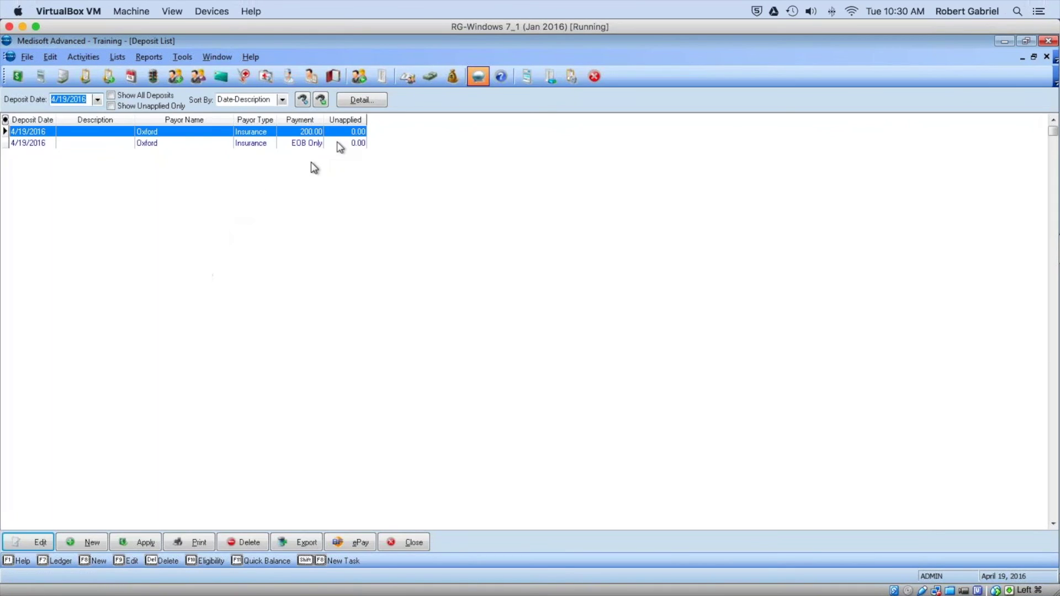
{"action": "left_click", "coordinate": [340, 145]}
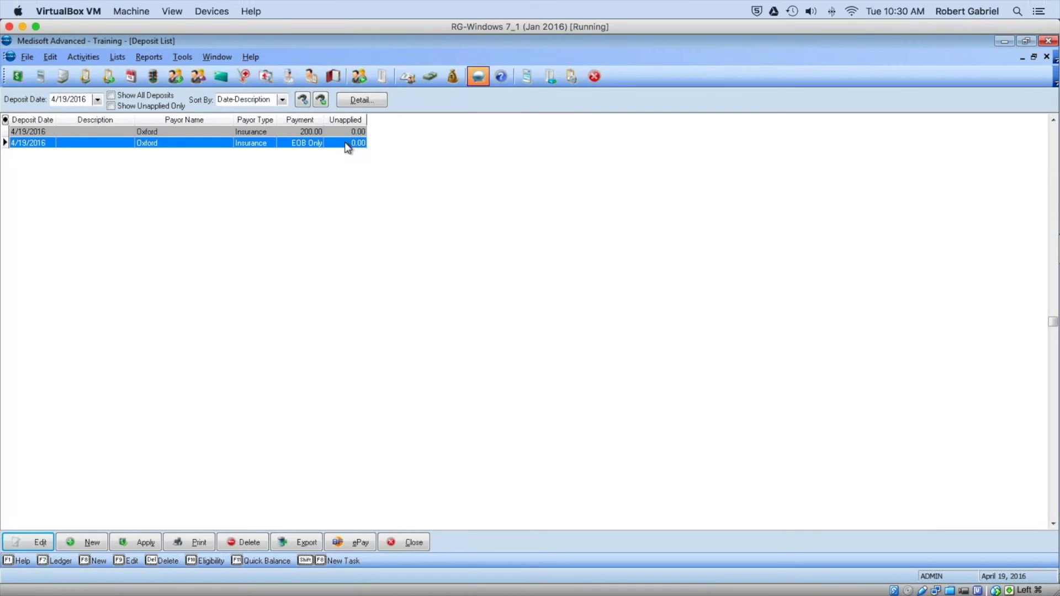
{"action": "double_click", "coordinate": [352, 143]}
{"action": "left_click", "coordinate": [580, 299]}
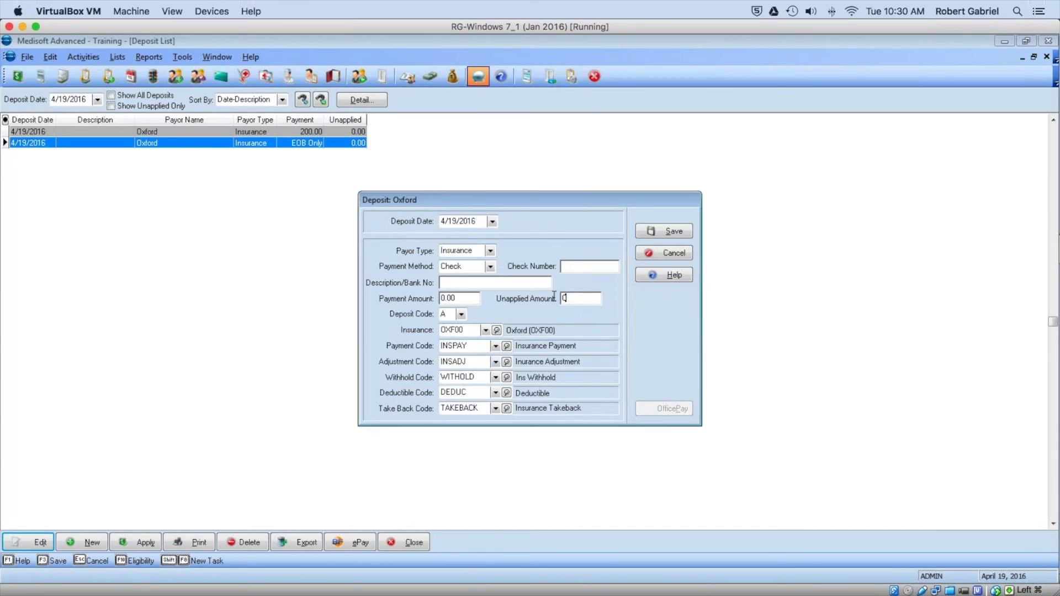
{"action": "type", "text": "100"}
{"action": "left_click", "coordinate": [671, 229]}
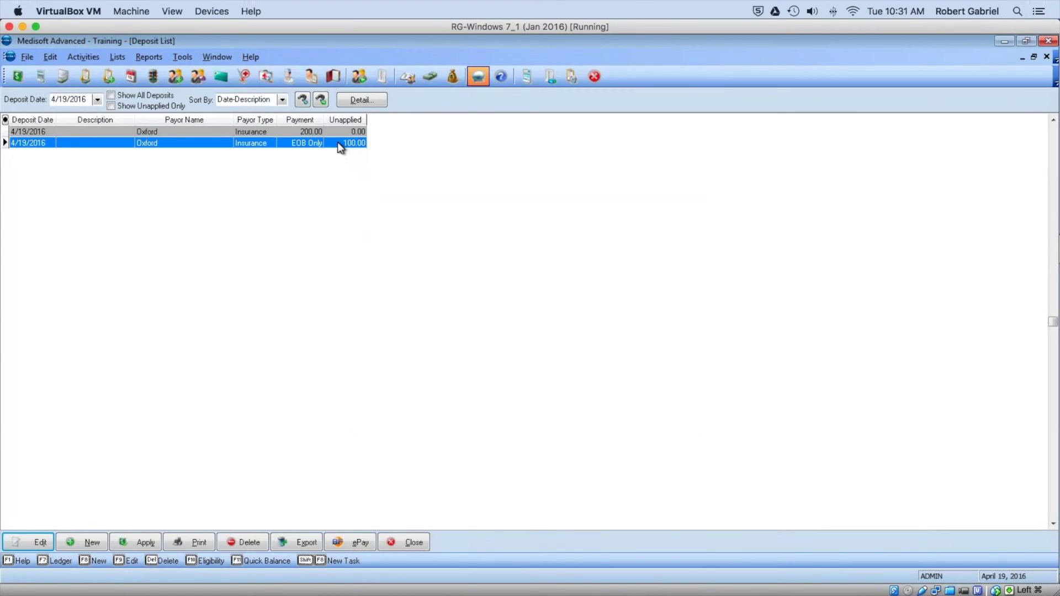
{"action": "left_click", "coordinate": [135, 542]}
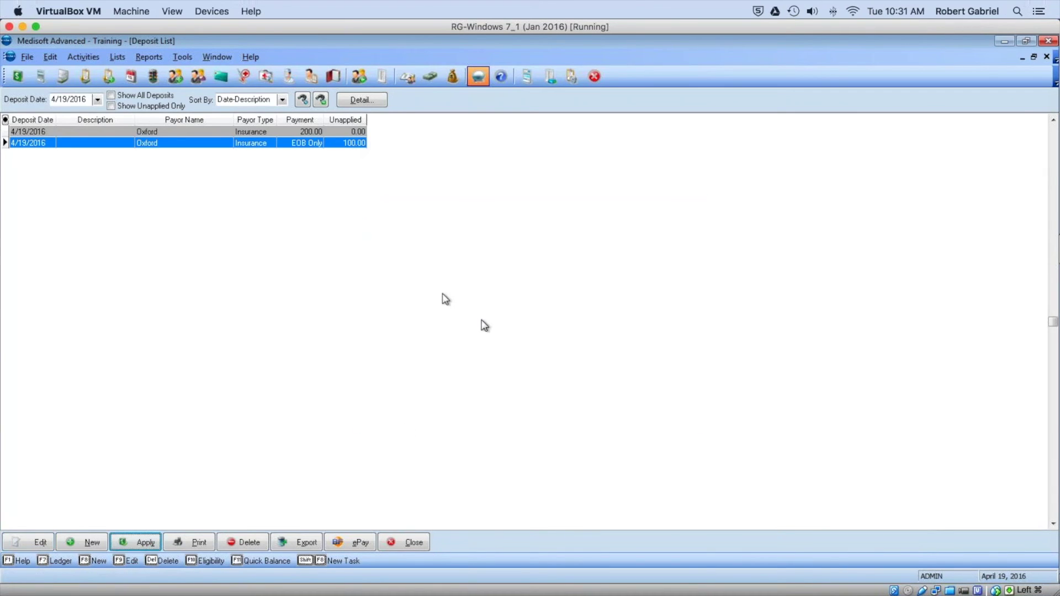
{"action": "left_click", "coordinate": [347, 144]}
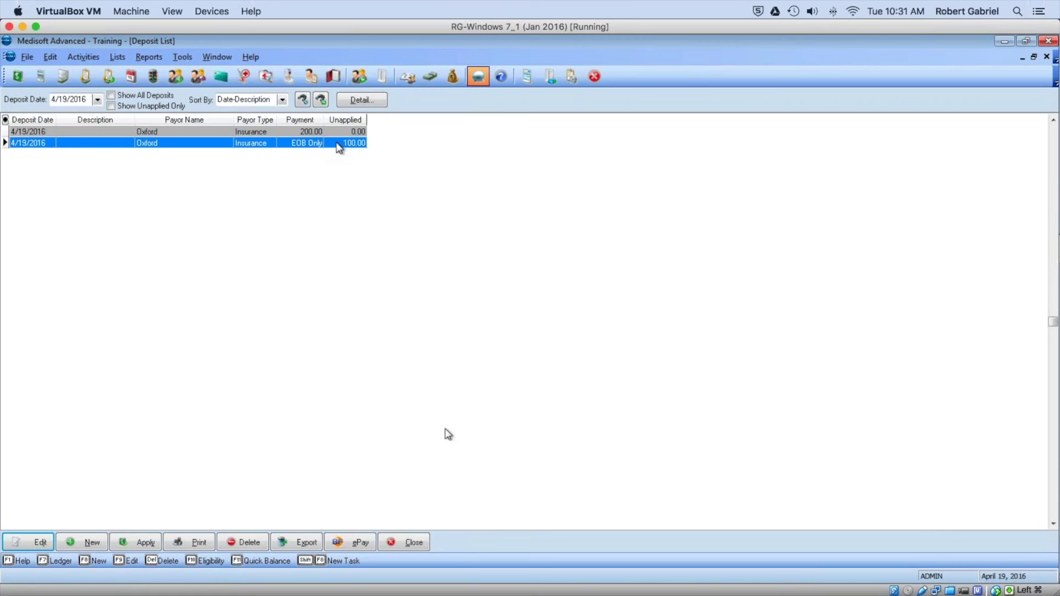
{"action": "mouse_move", "coordinate": [479, 594]}
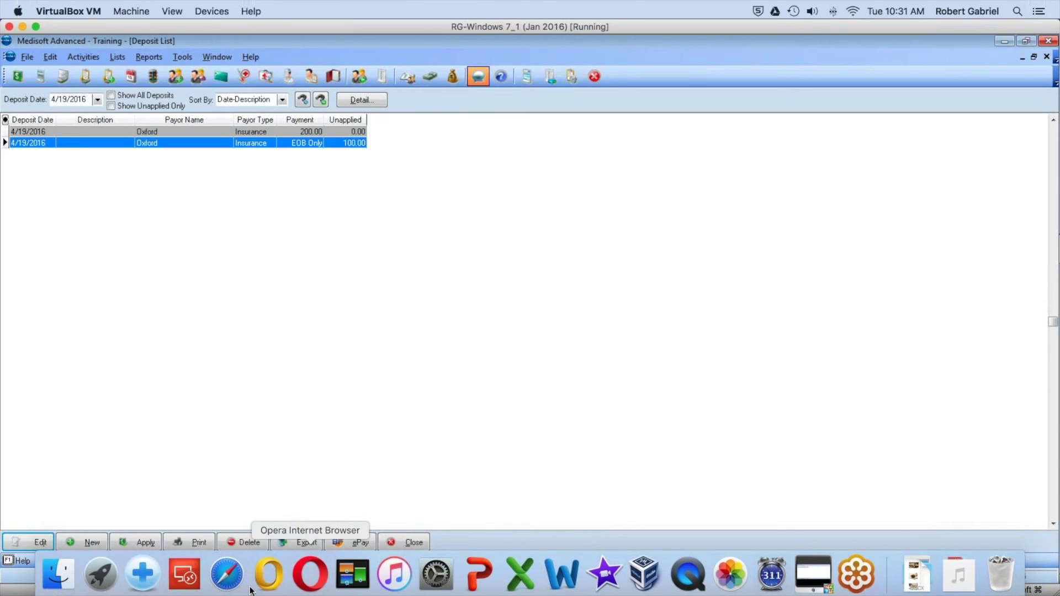